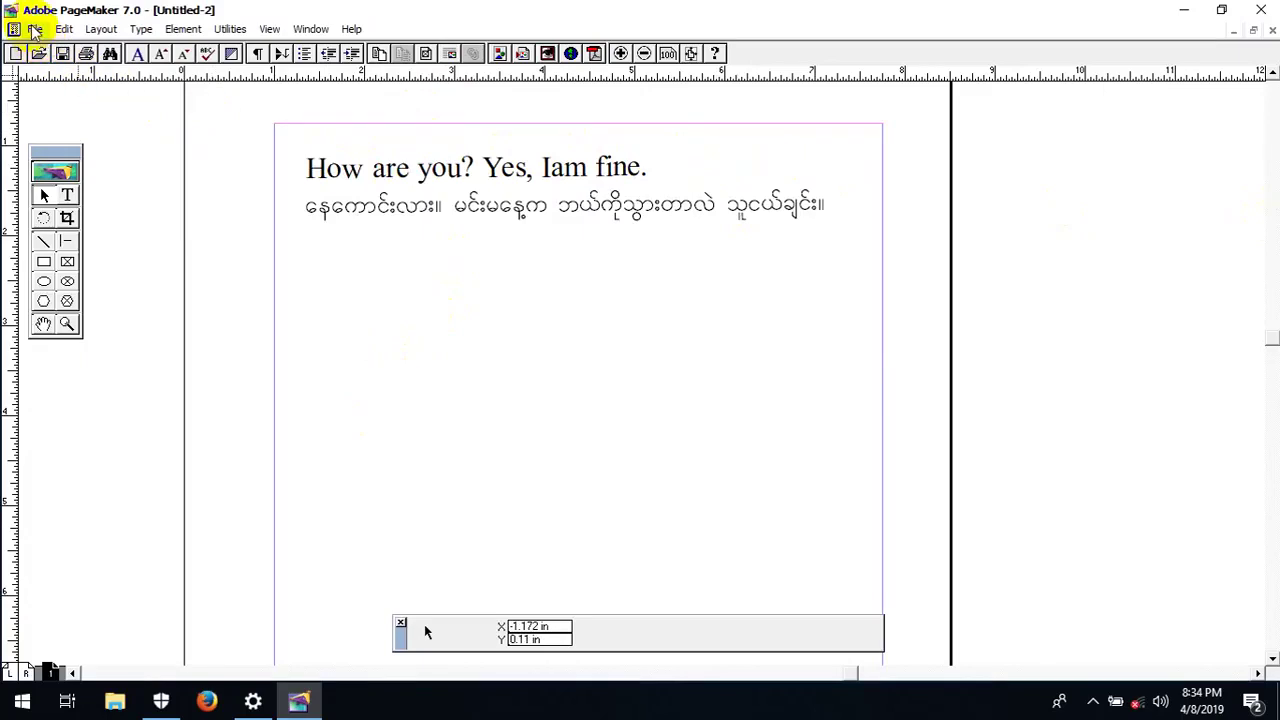
- Close the open Untitled-2 publication without saving it
left_click(35, 29)
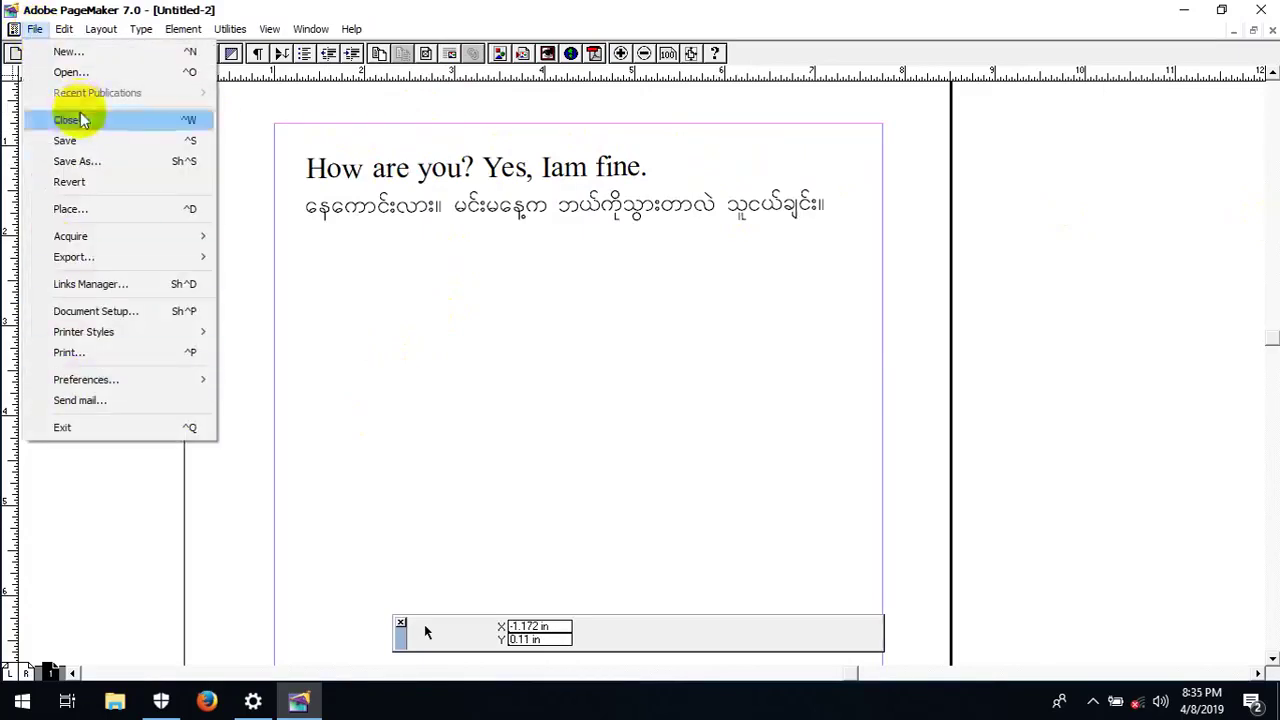
left_click(84, 120)
left_click(640, 420)
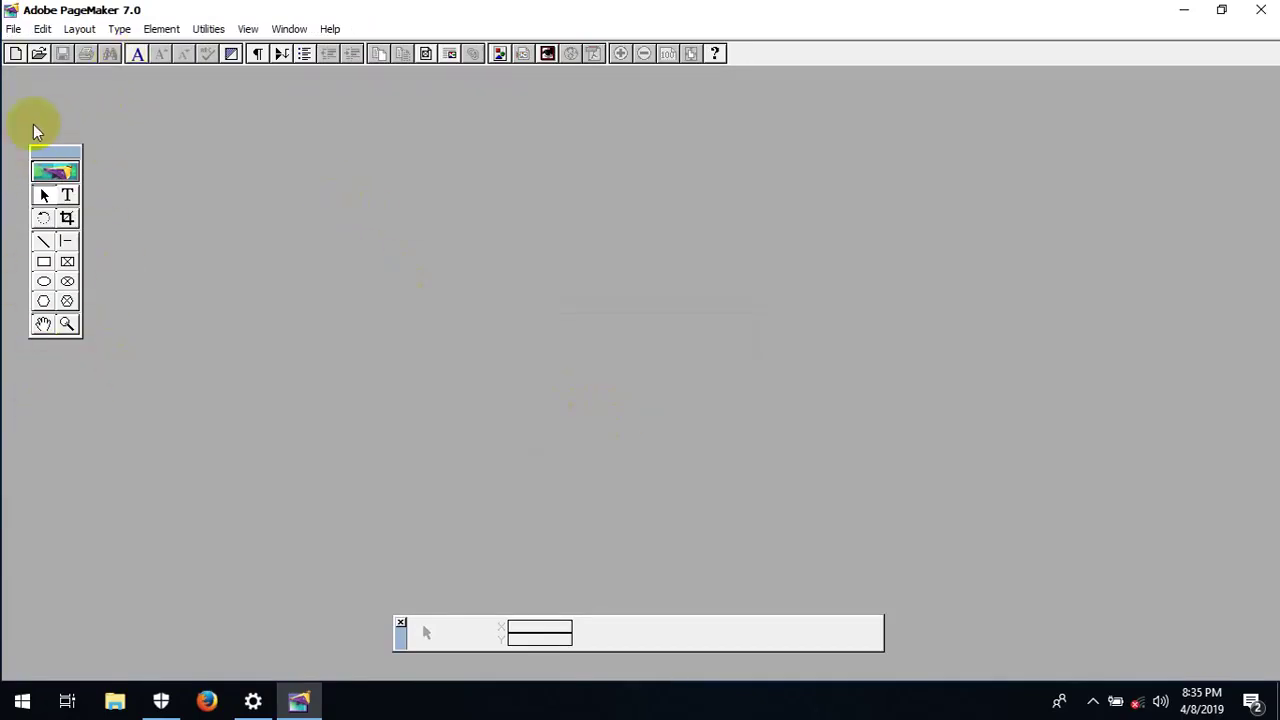
left_click(13, 30)
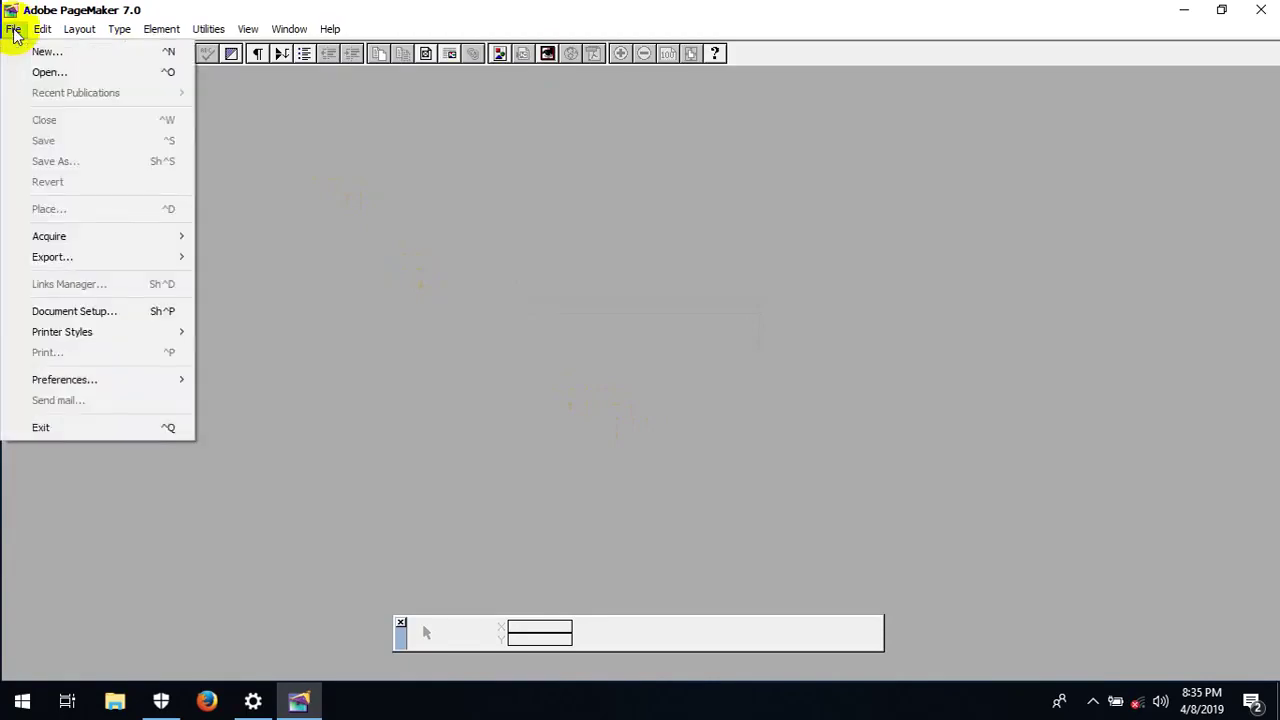
left_click(13, 30)
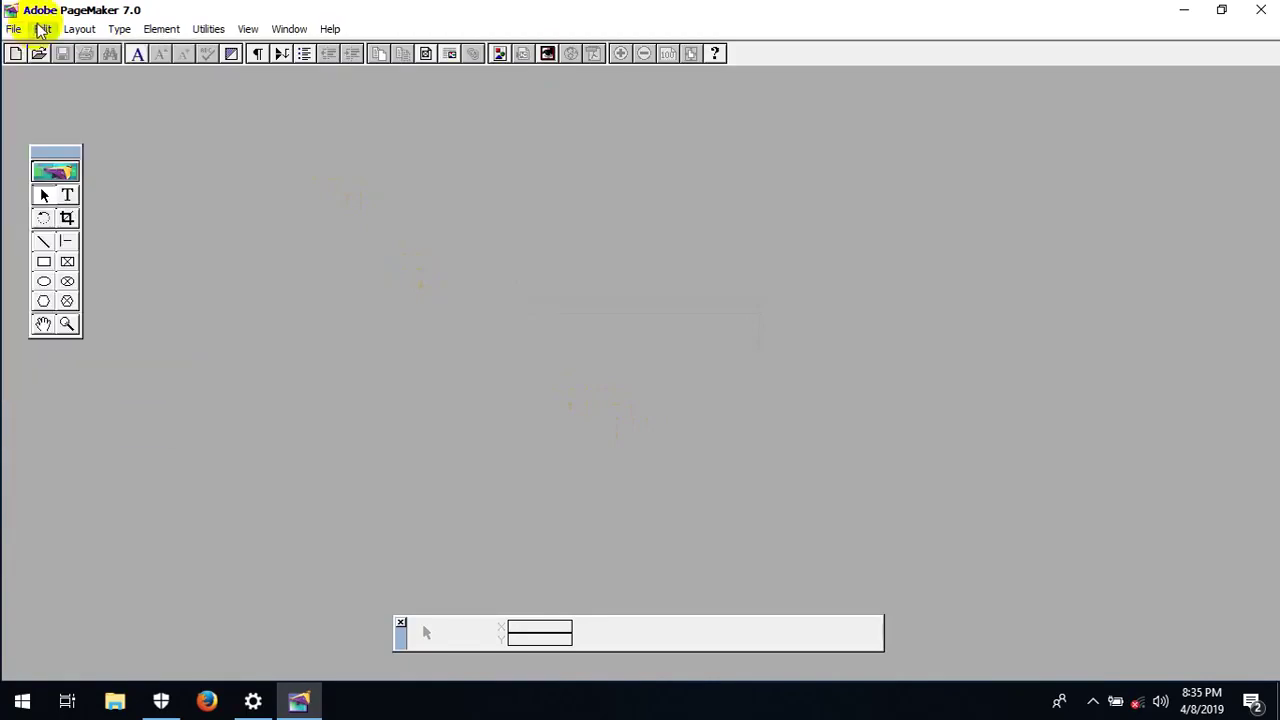
left_click(42, 30)
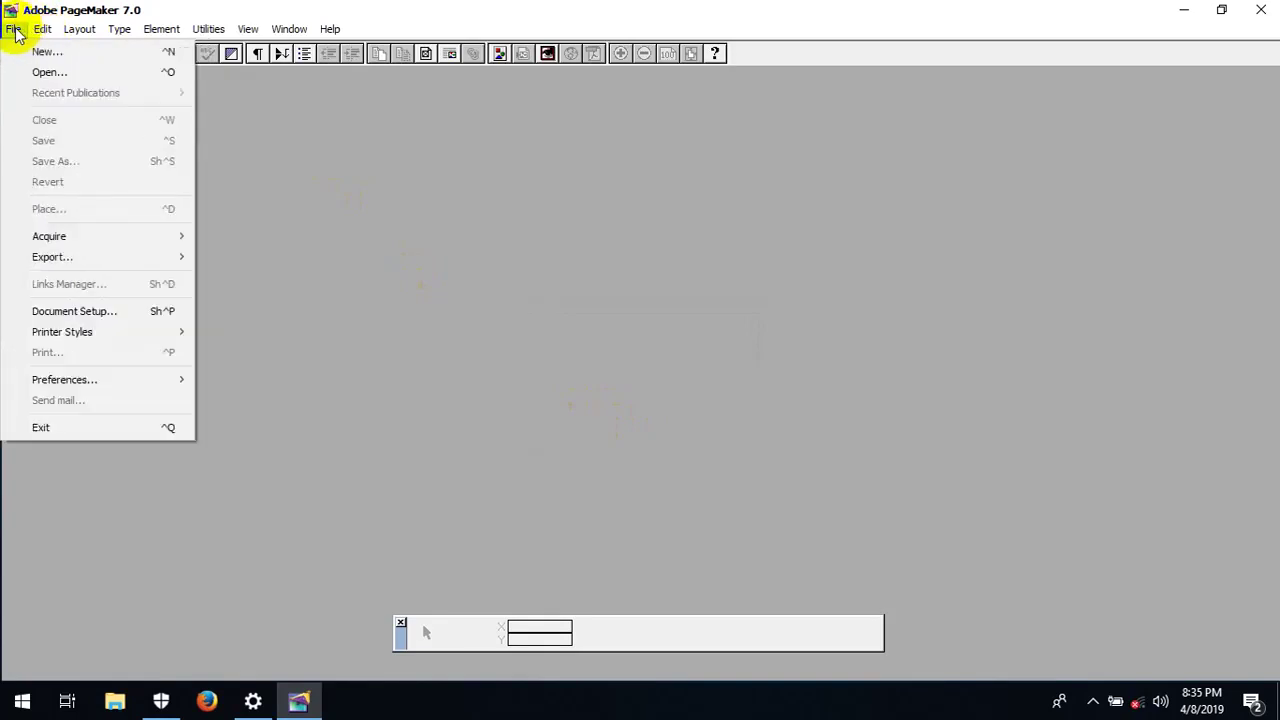
left_click(14, 28)
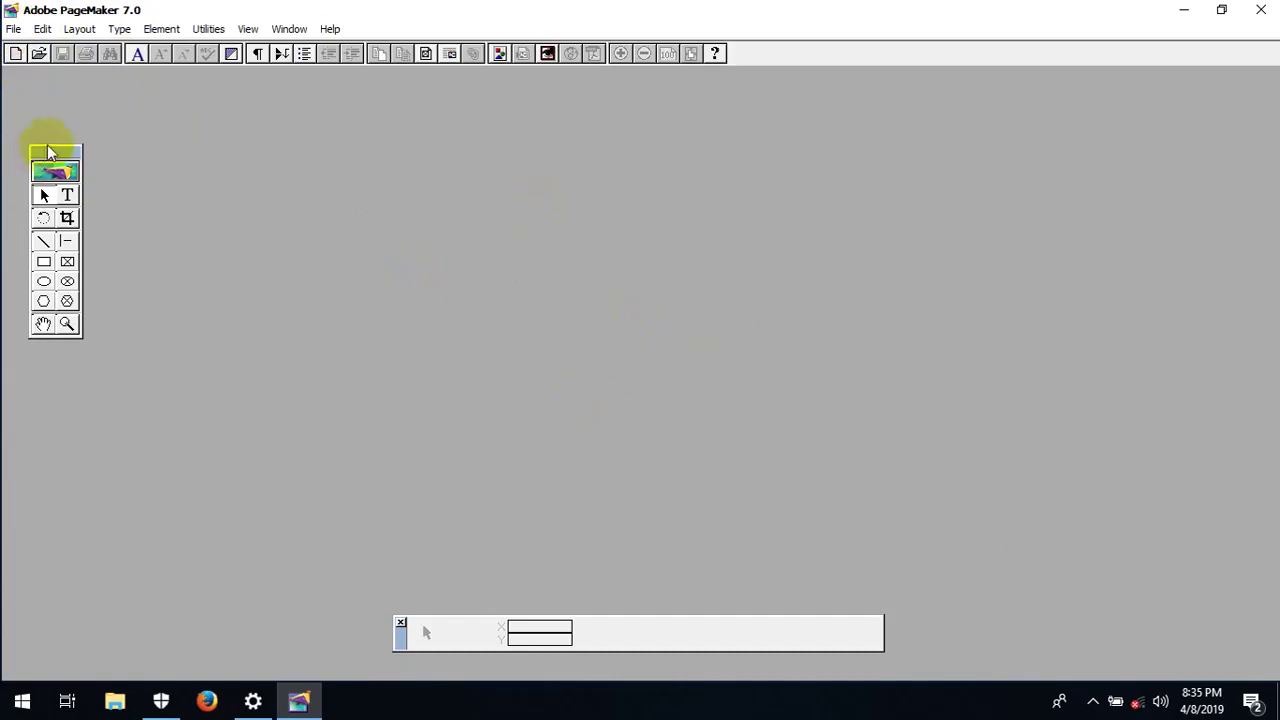
left_click_drag(56, 151, 57, 144)
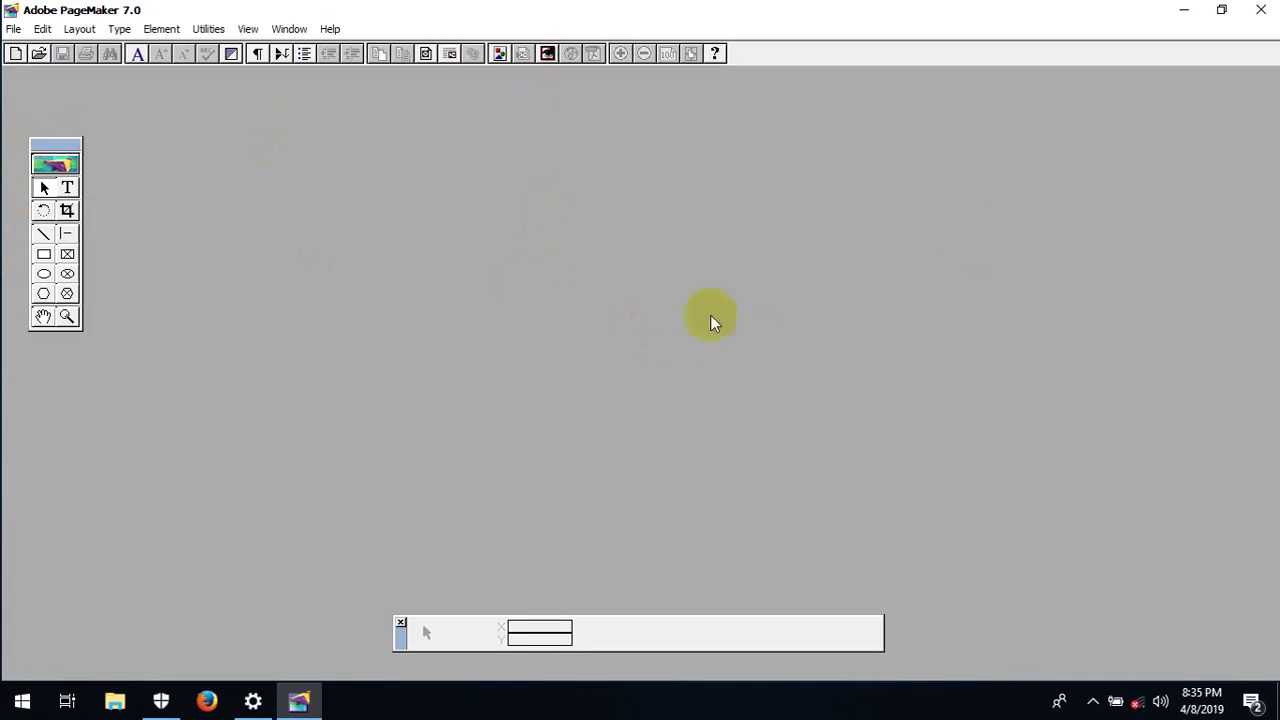
- Create a new single-sided publication with A4 page size and wide orientation
left_click(14, 29)
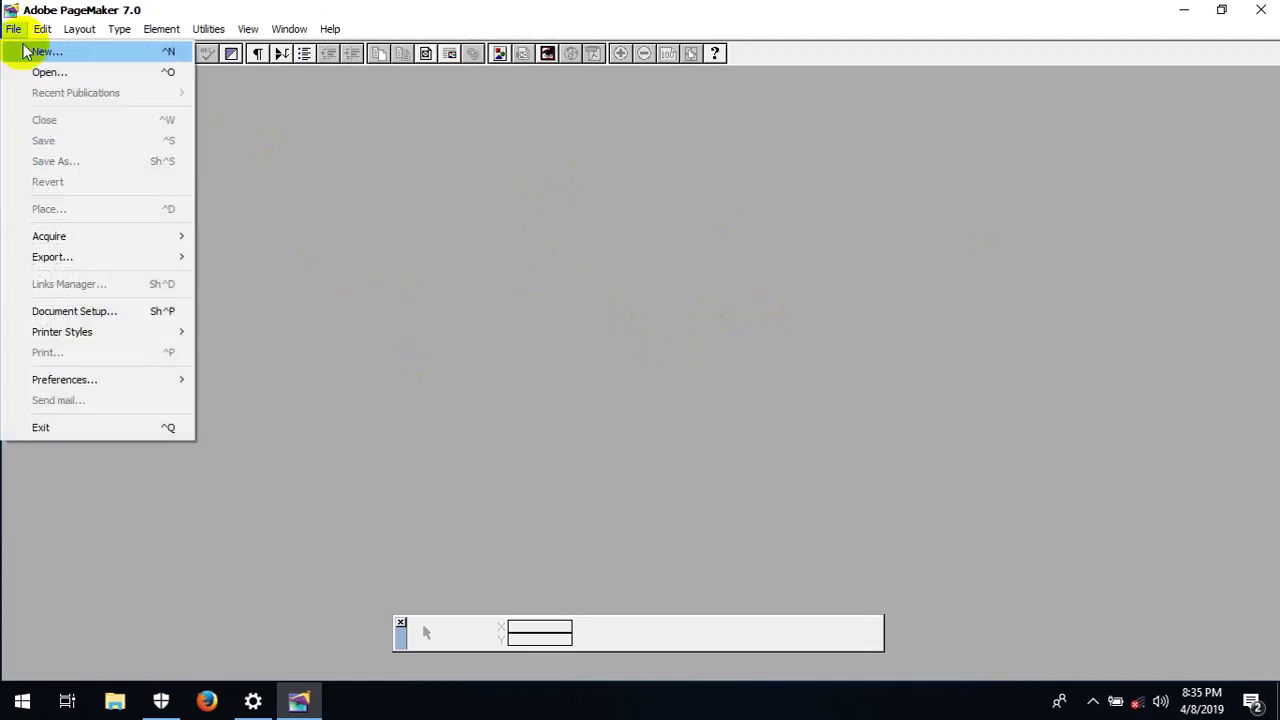
left_click(30, 49)
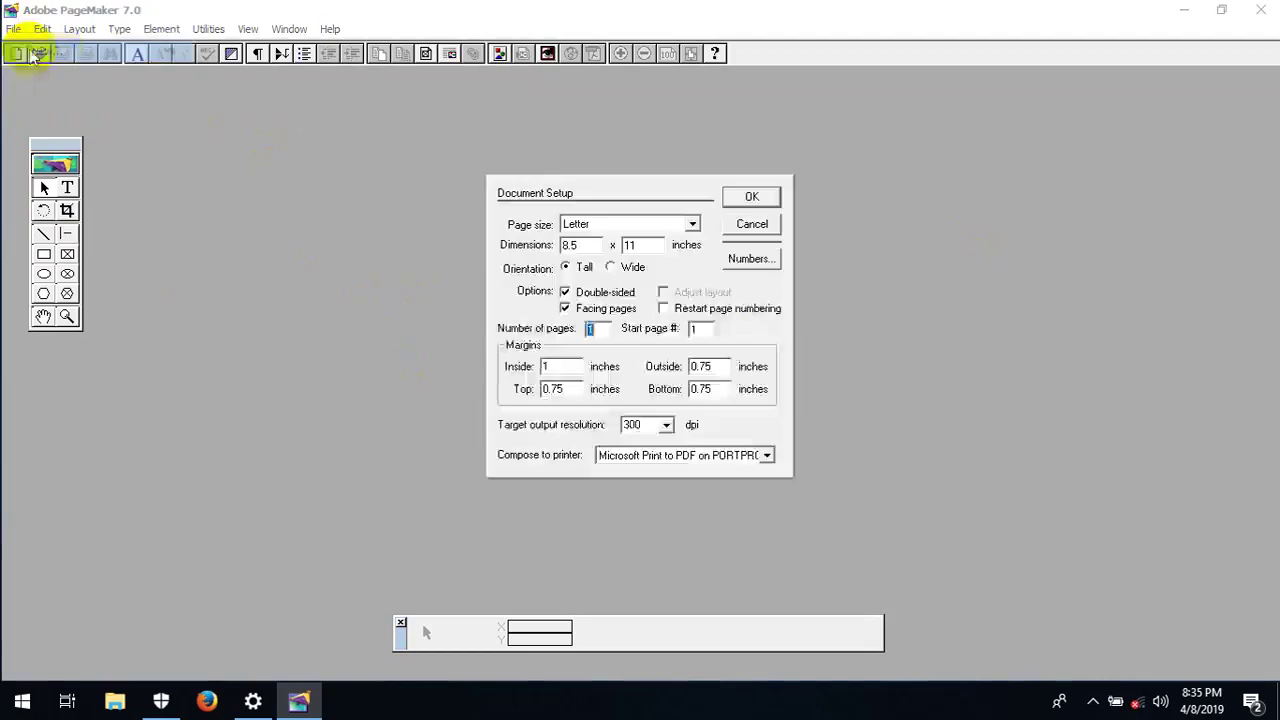
left_click(691, 225)
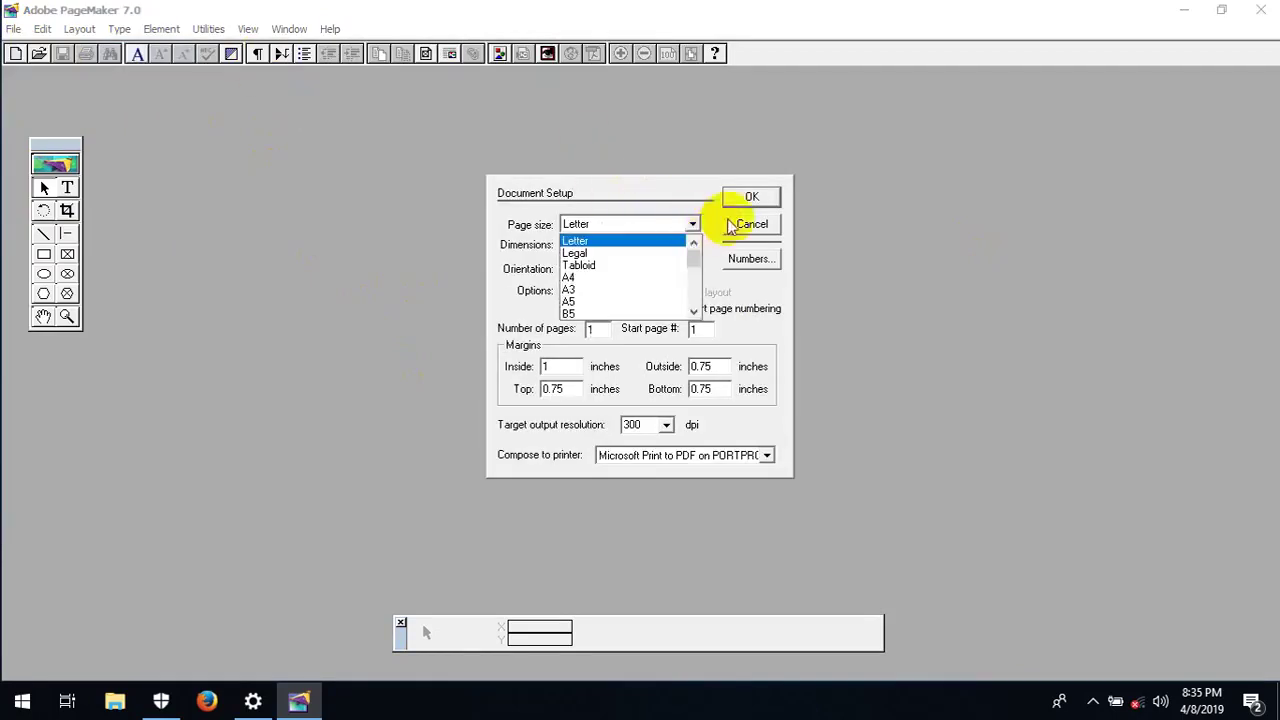
left_click(572, 279)
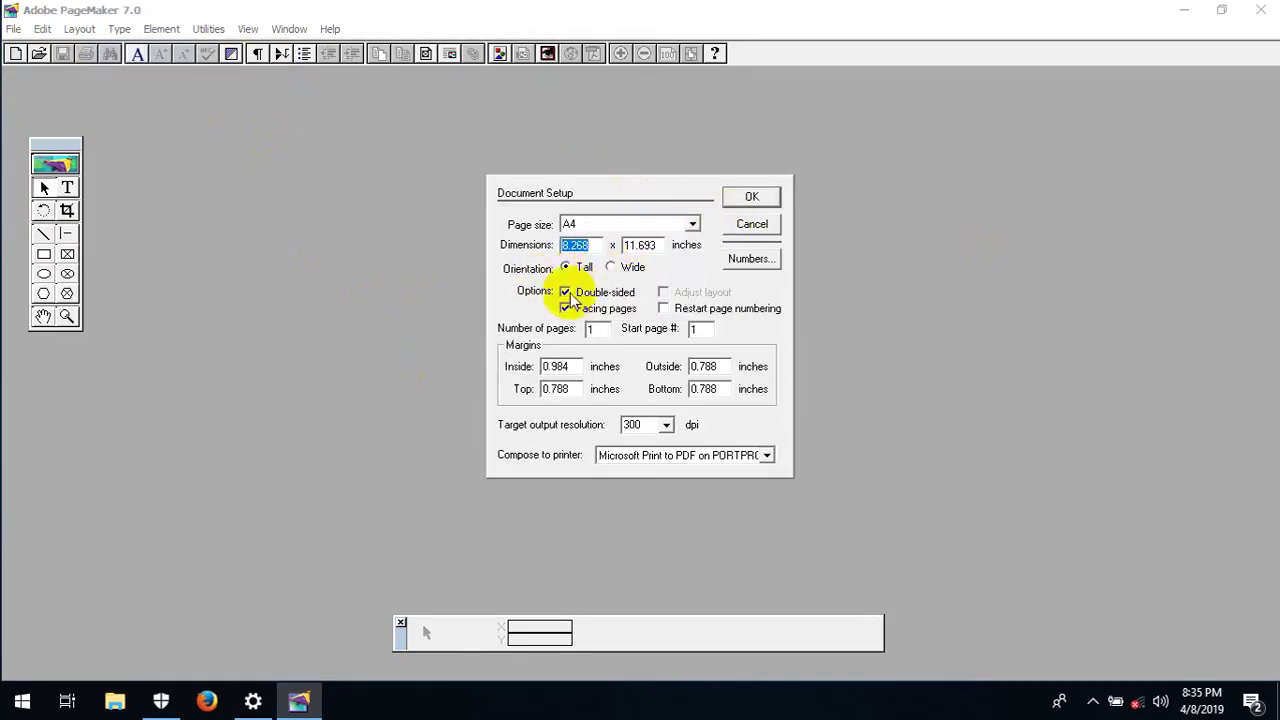
left_click(610, 267)
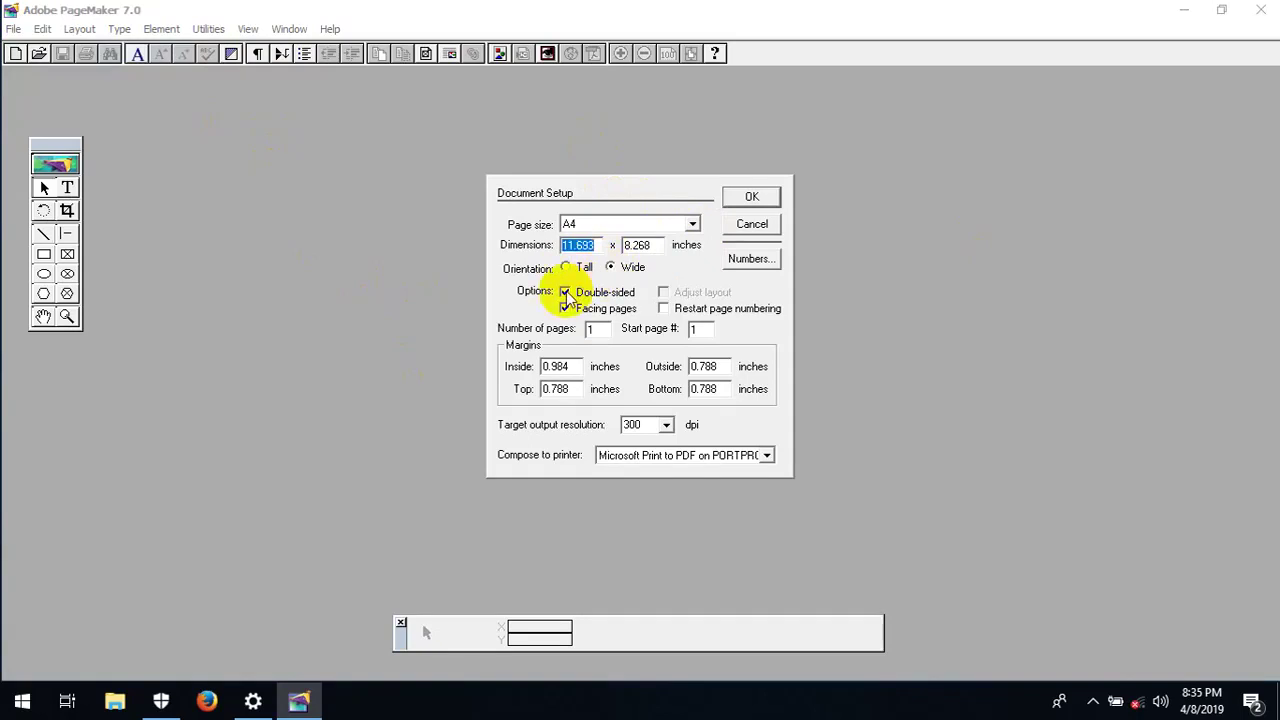
left_click(565, 292)
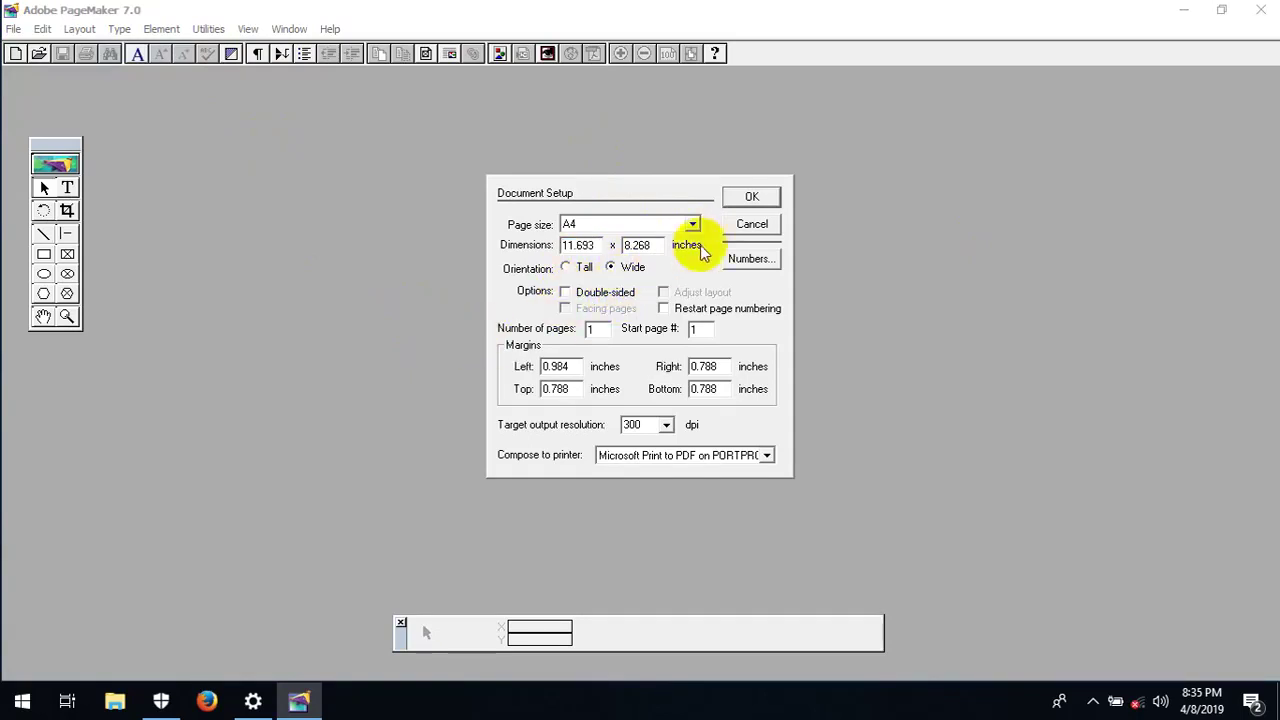
left_click(752, 200)
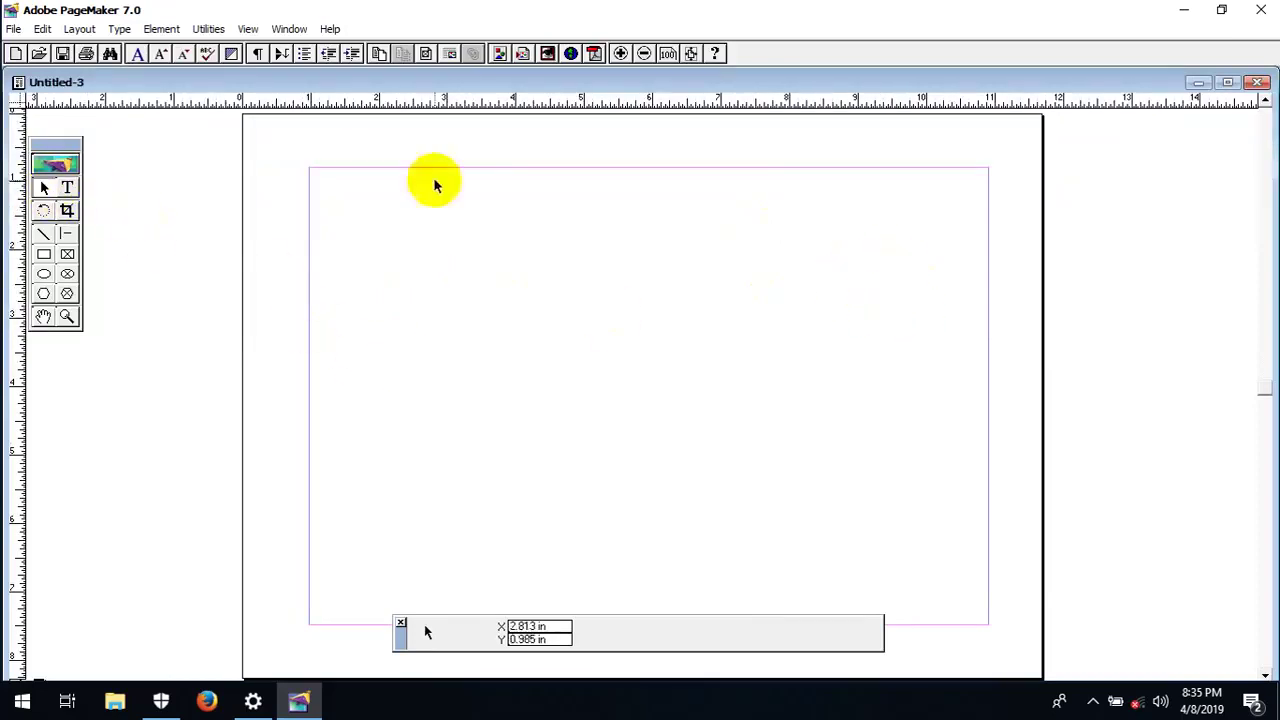
- Set the Text tool's font size to 24 points before adding any text
left_click(66, 187)
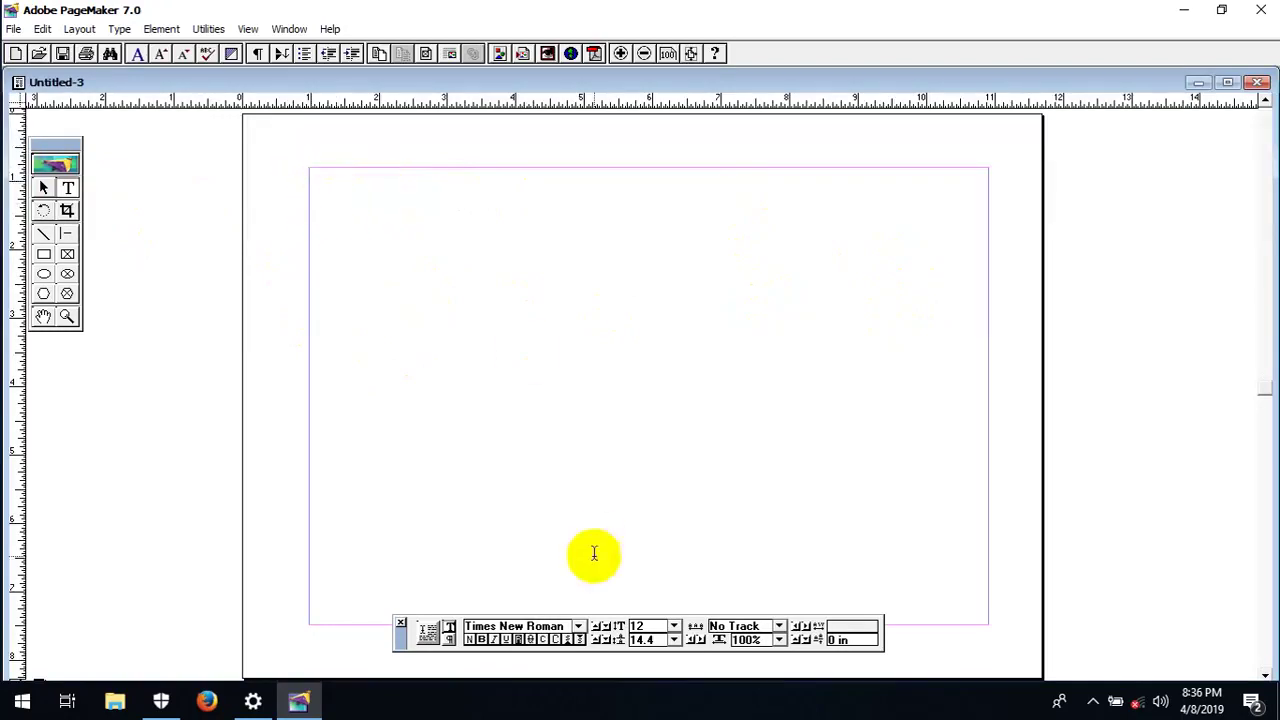
left_click(673, 626)
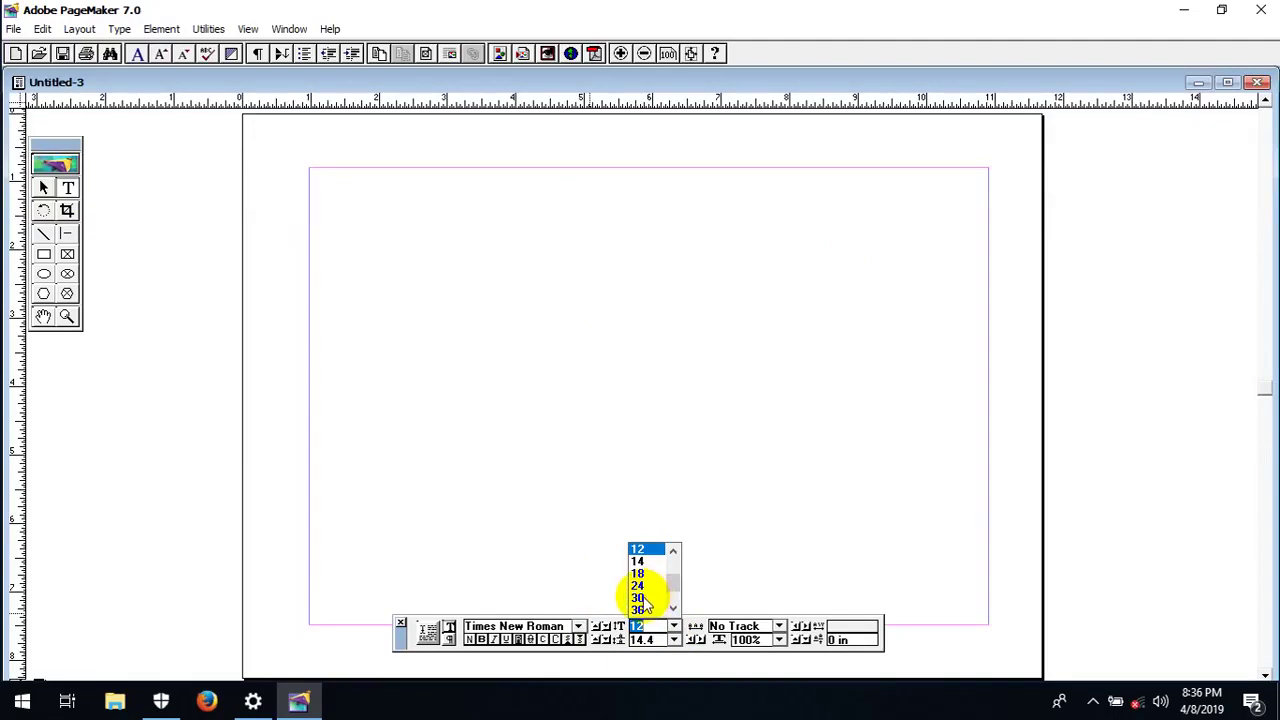
left_click(637, 585)
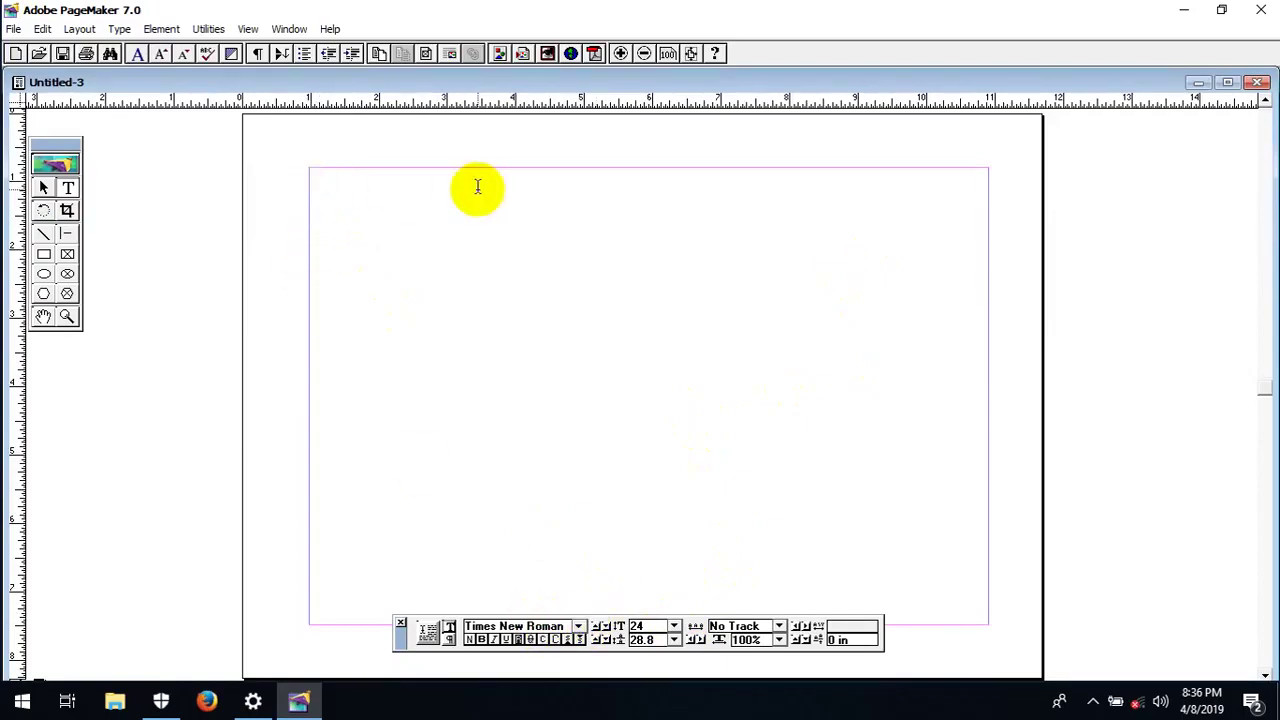
- Draw a tall, narrow text block just inside the upper-left corner of the page margins
left_click(345, 191)
left_click_drag(325, 187, 971, 246)
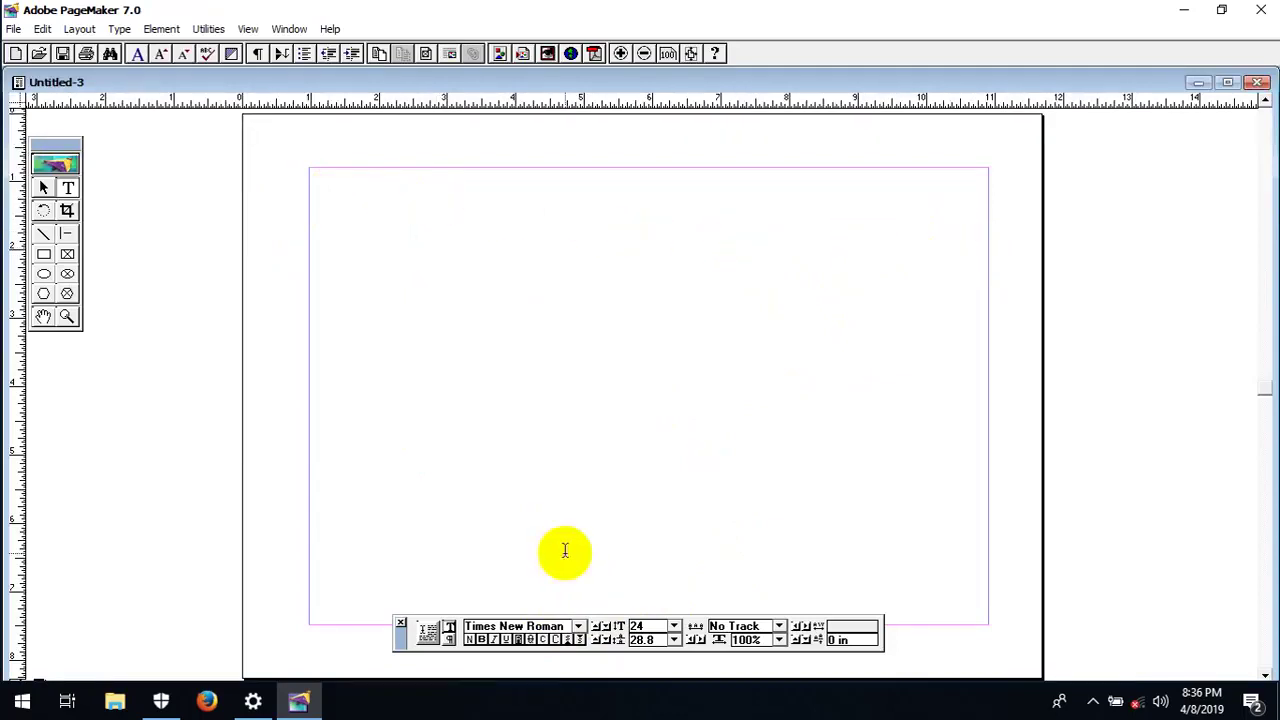
left_click_drag(328, 203, 513, 464)
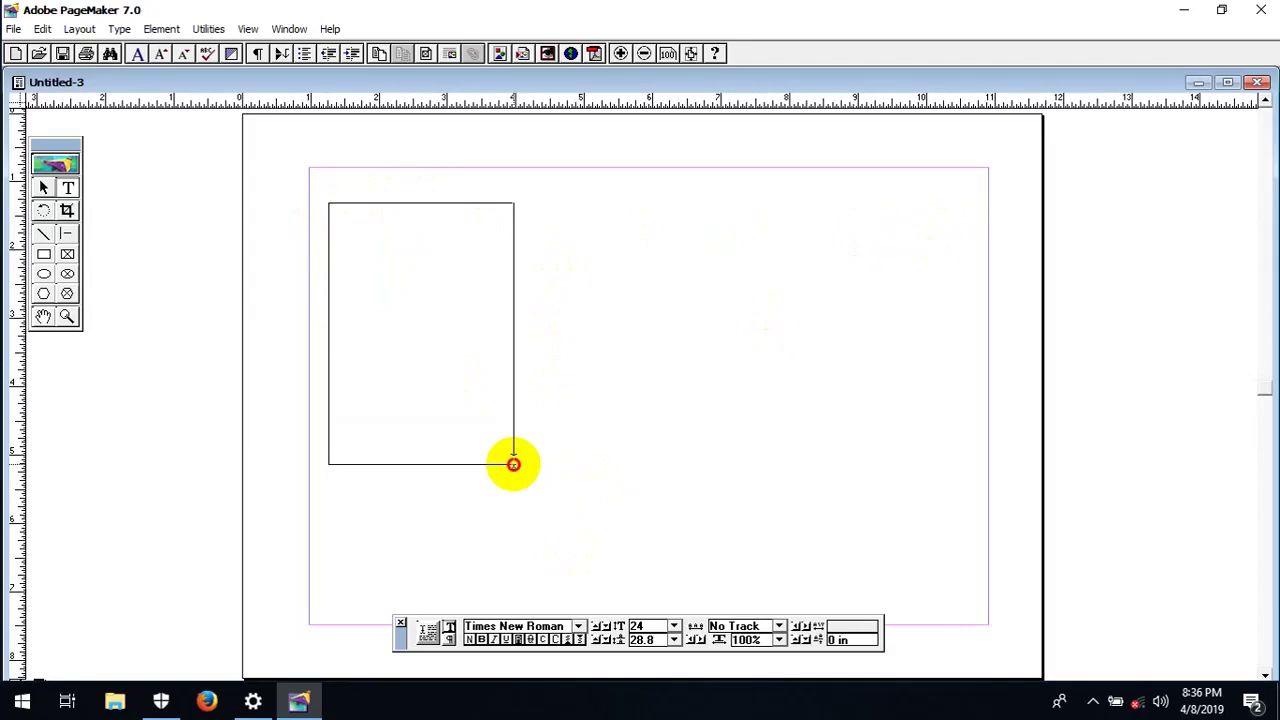
left_click_drag(513, 464, 512, 463)
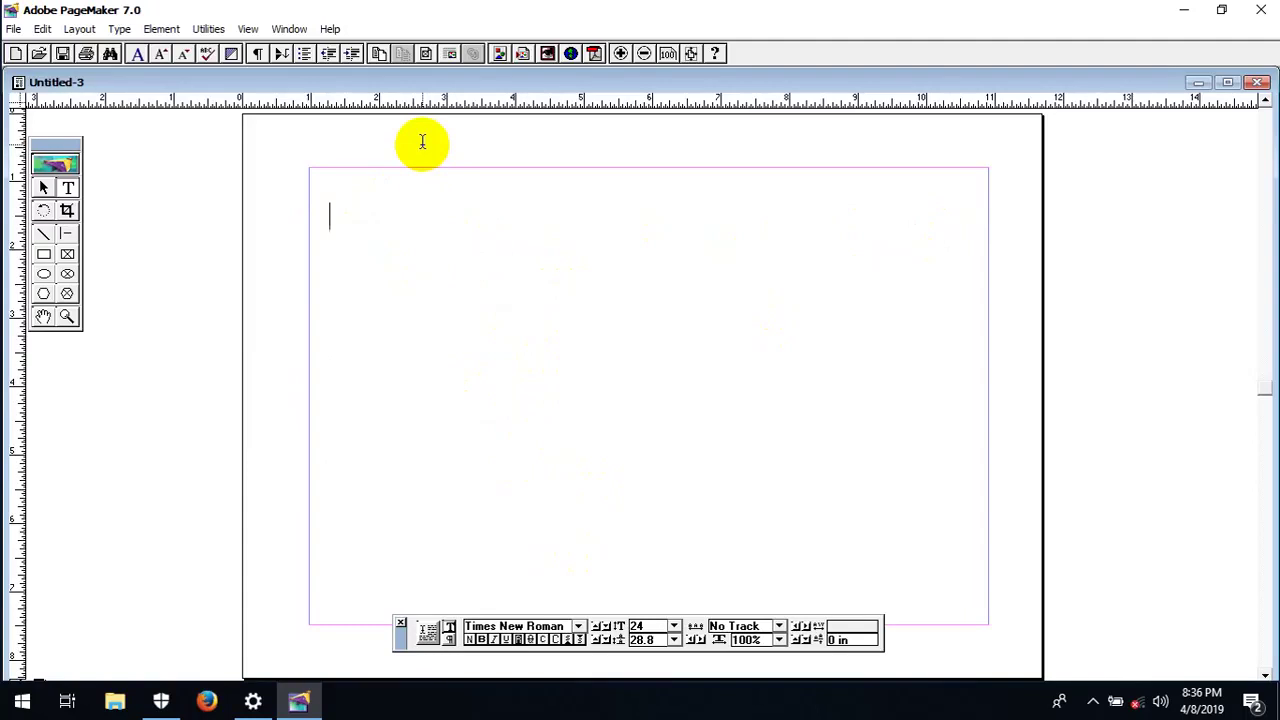
- Enter "How are my friend?" in the text block, with "Yes,I am." on a second line
type("How ")
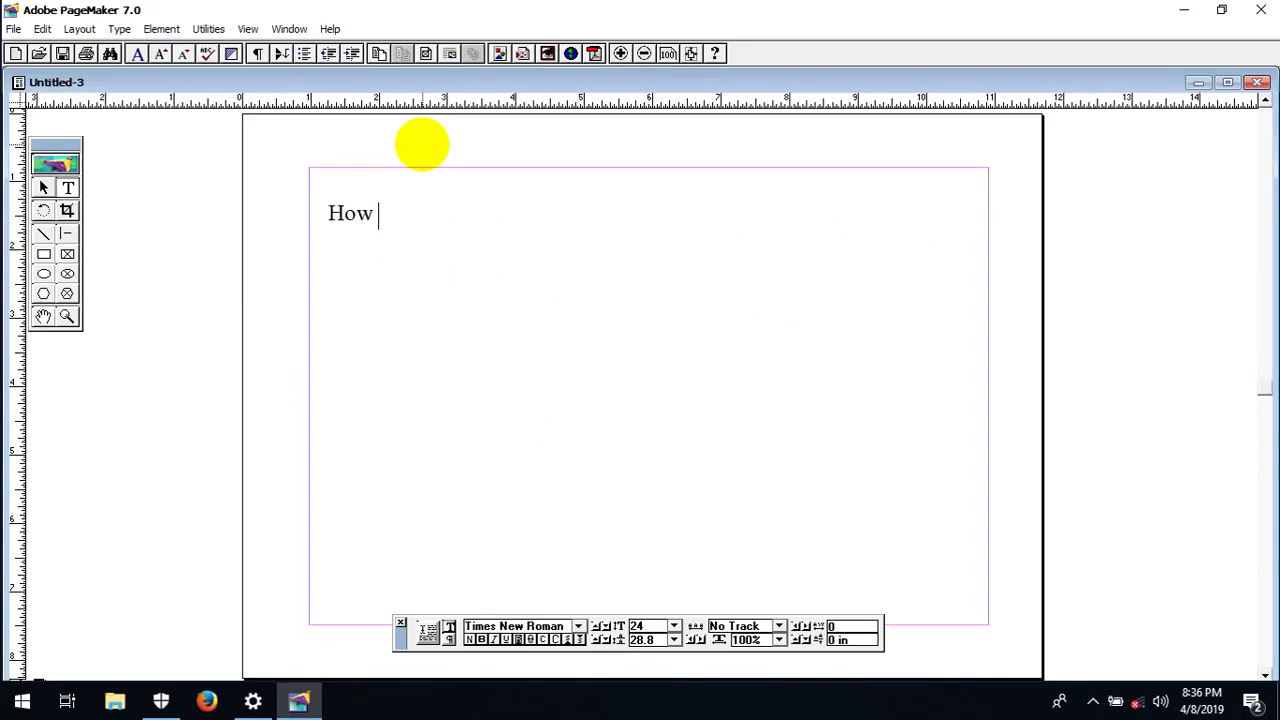
type("are my fr")
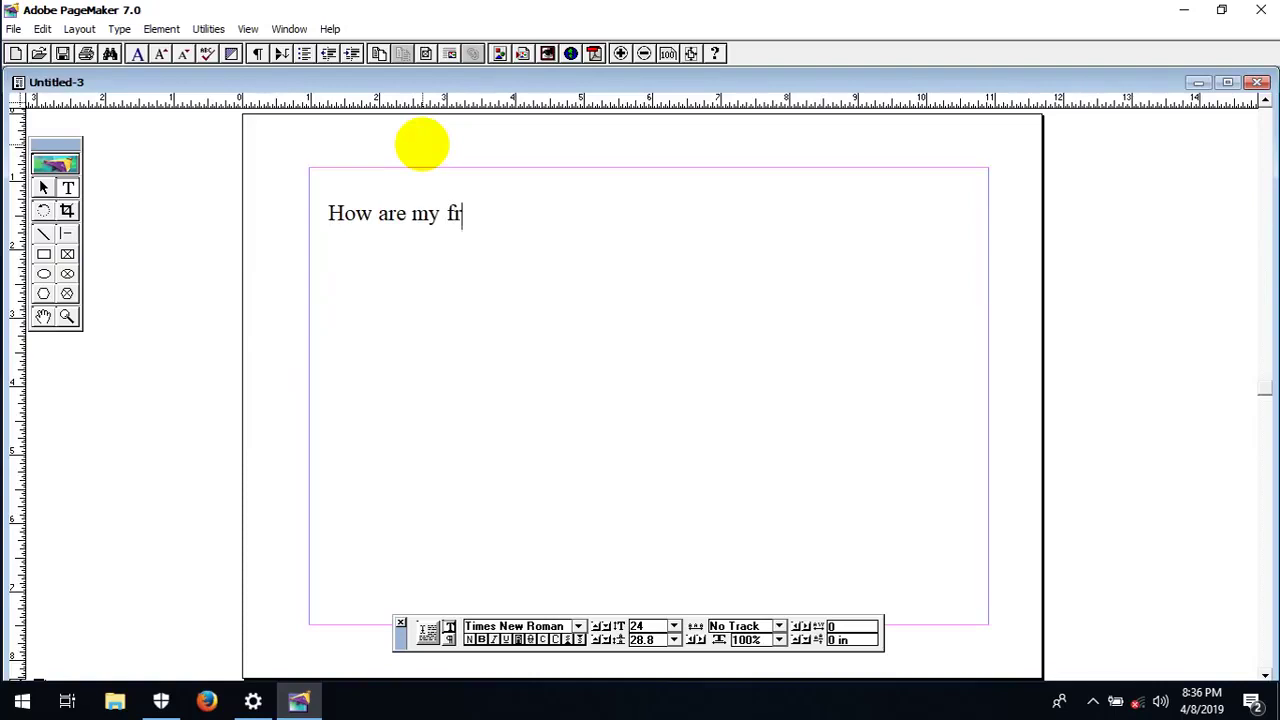
type("iend")
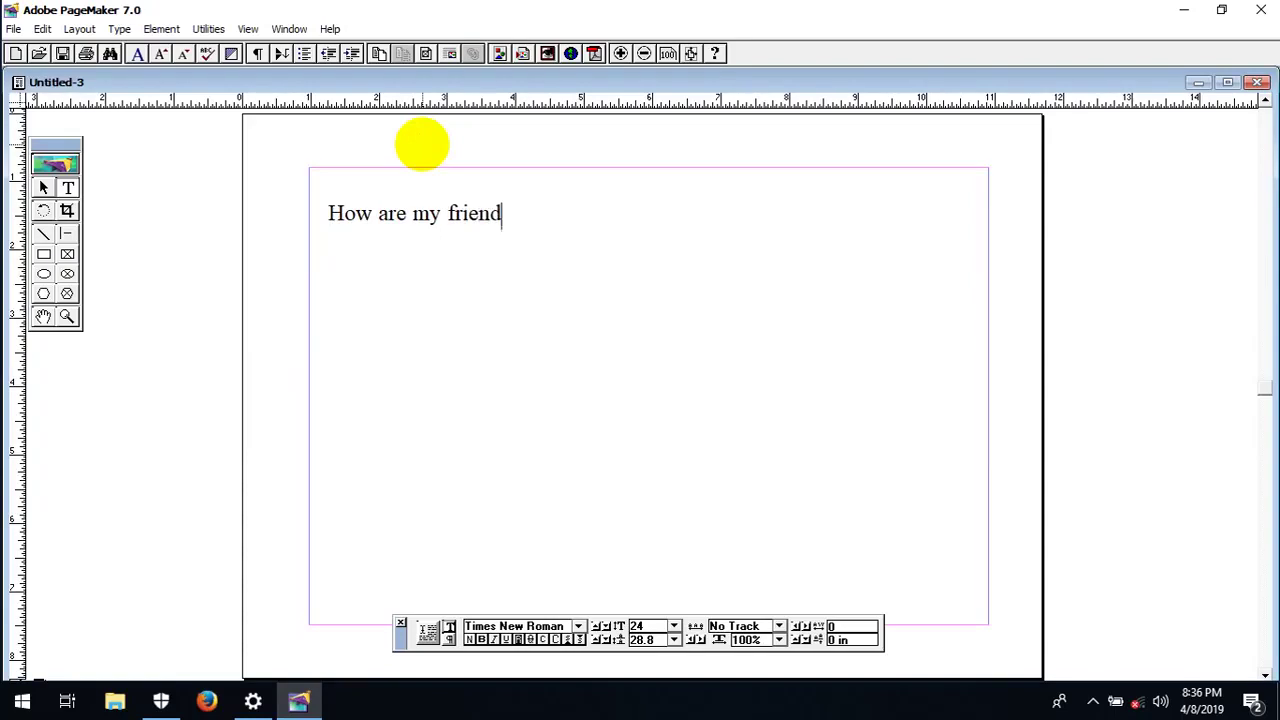
type("/")
key("BackSpace")
type("?")
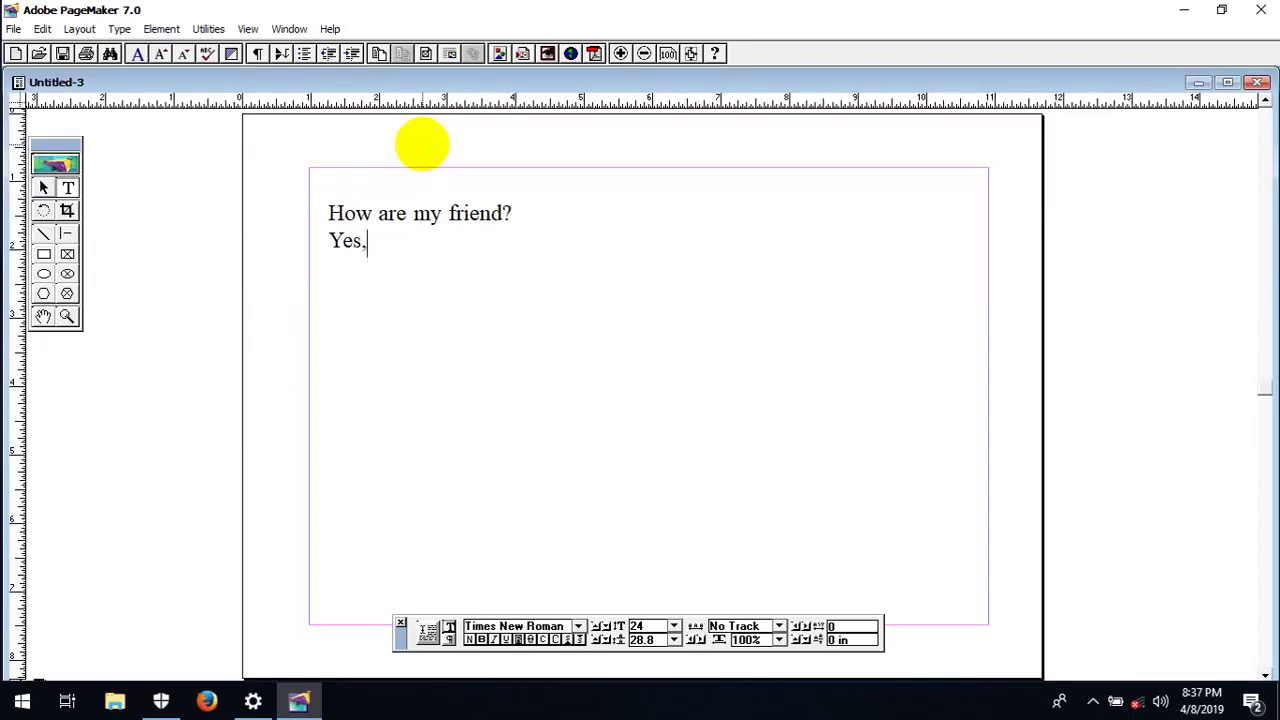
type("am.")
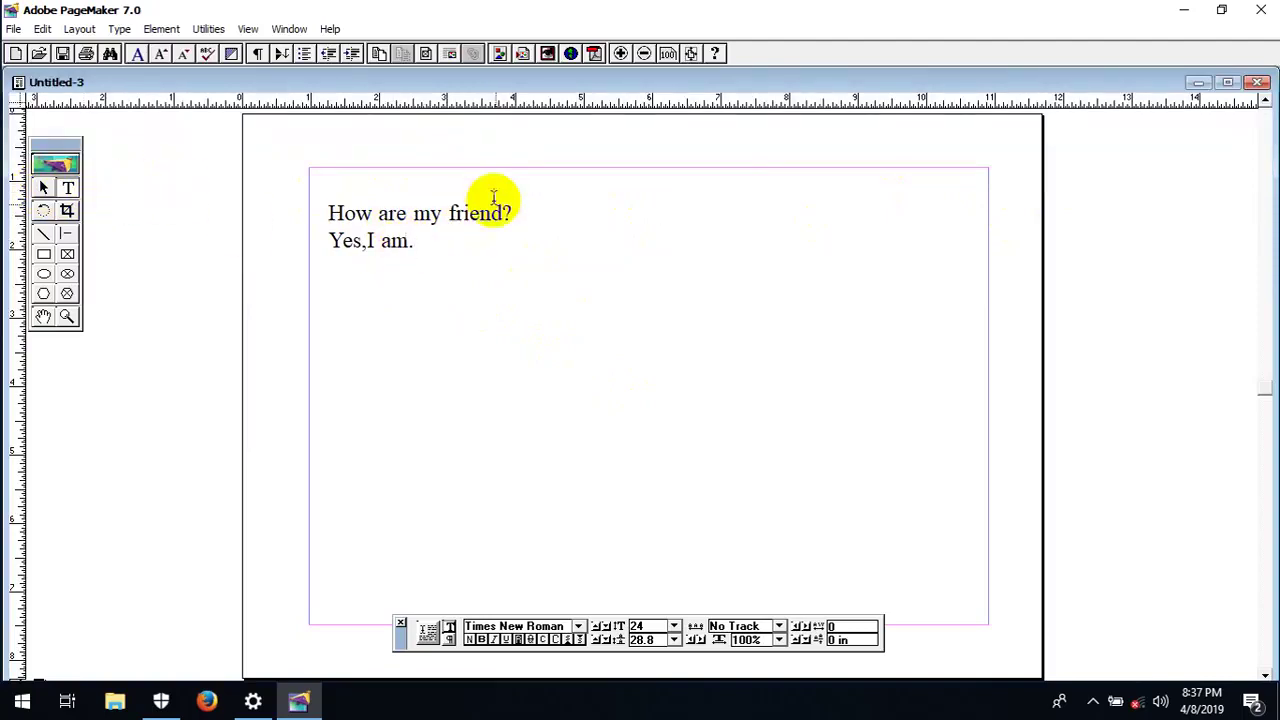
- Change the font at the end of the second line to Win---Researcher
left_click(578, 626)
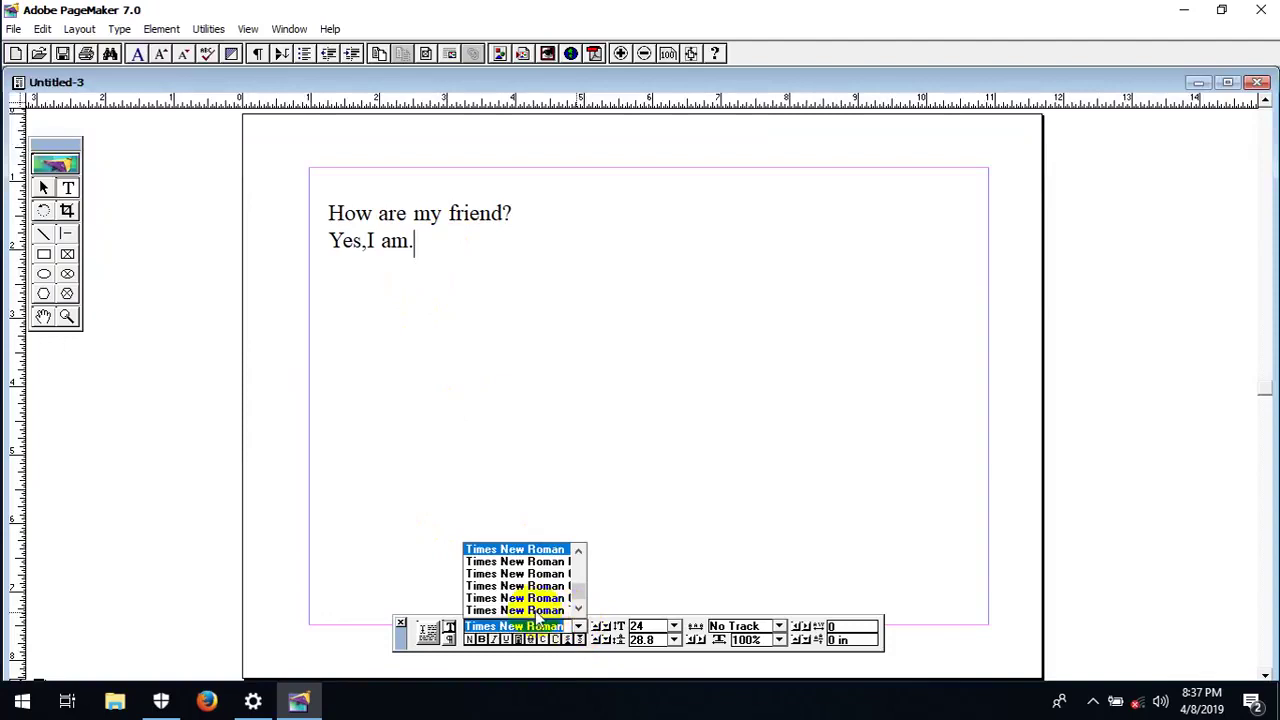
key("w")
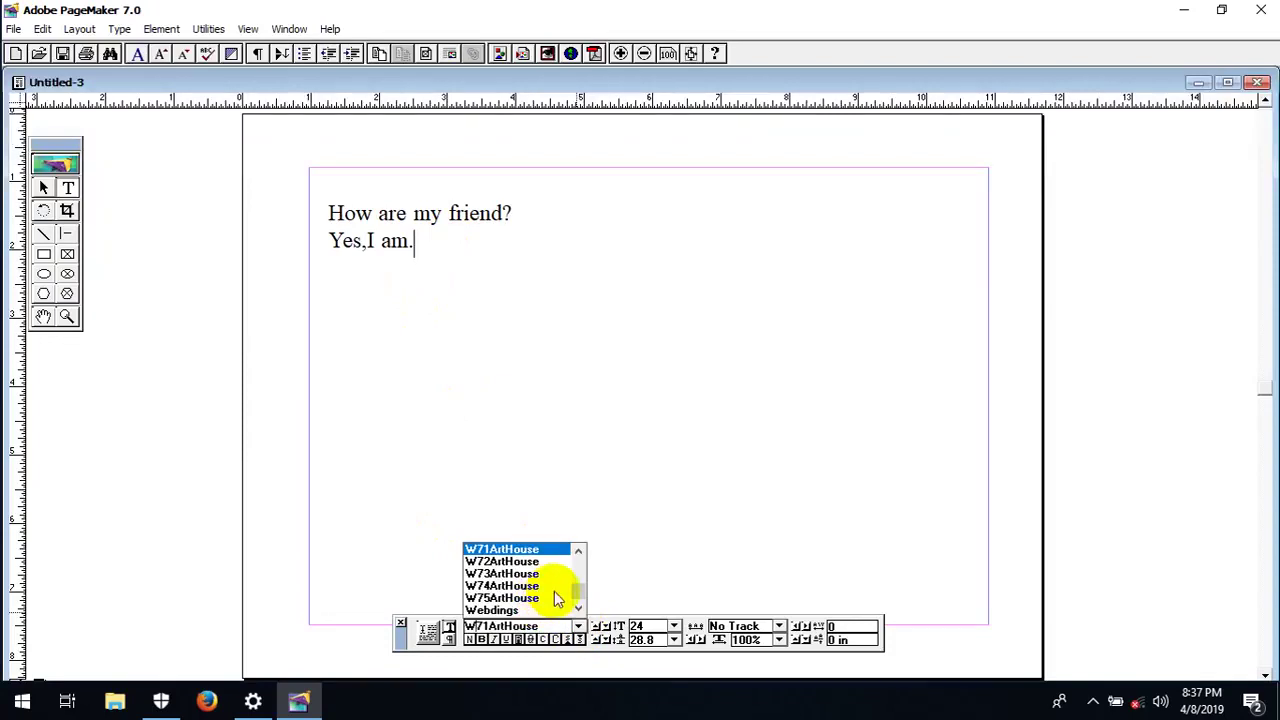
key("i")
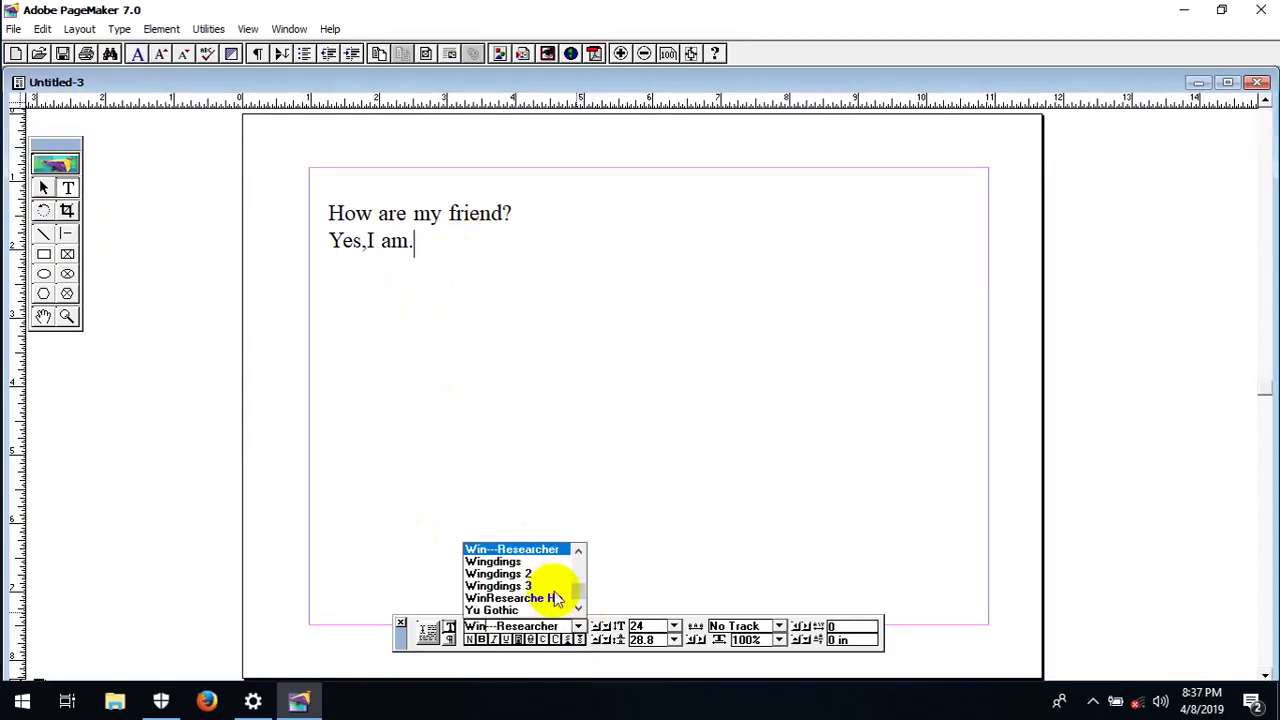
left_click(510, 549)
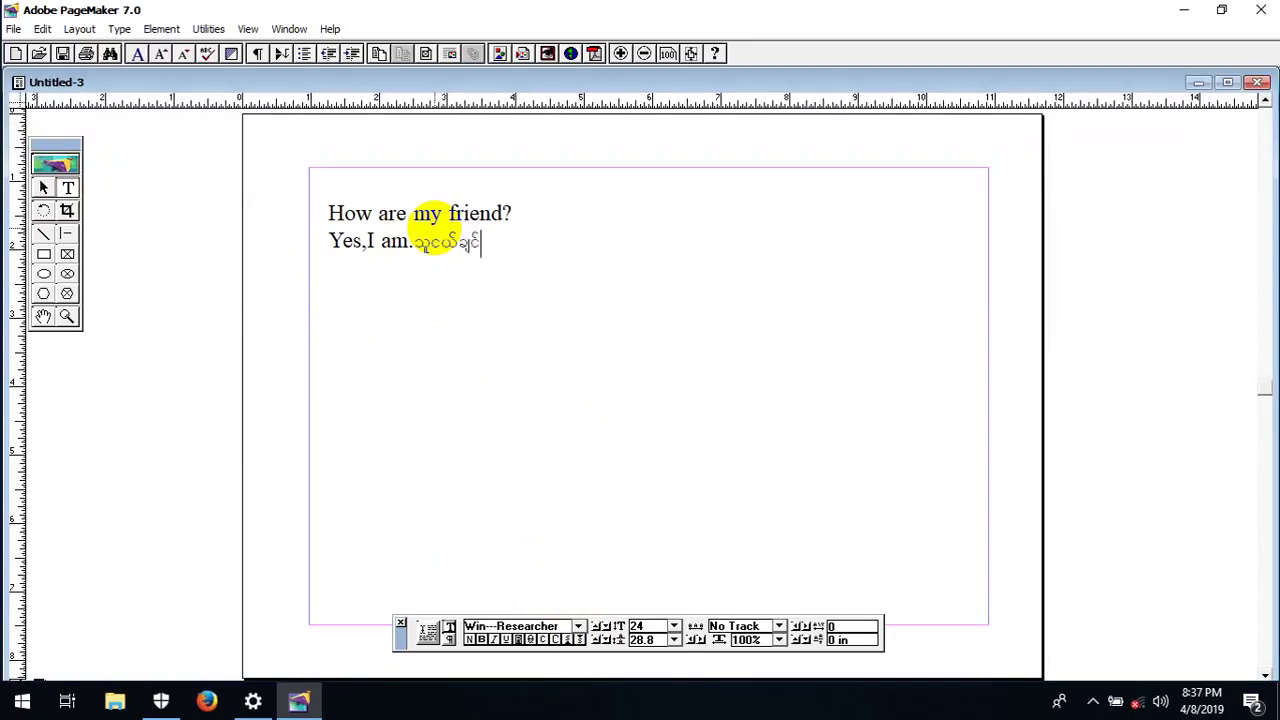
- Add the Burmese text "သူငယ်ချင်း" after "Yes,I am." and "နေကောင်းလား။" on a new line below
type("ေန")
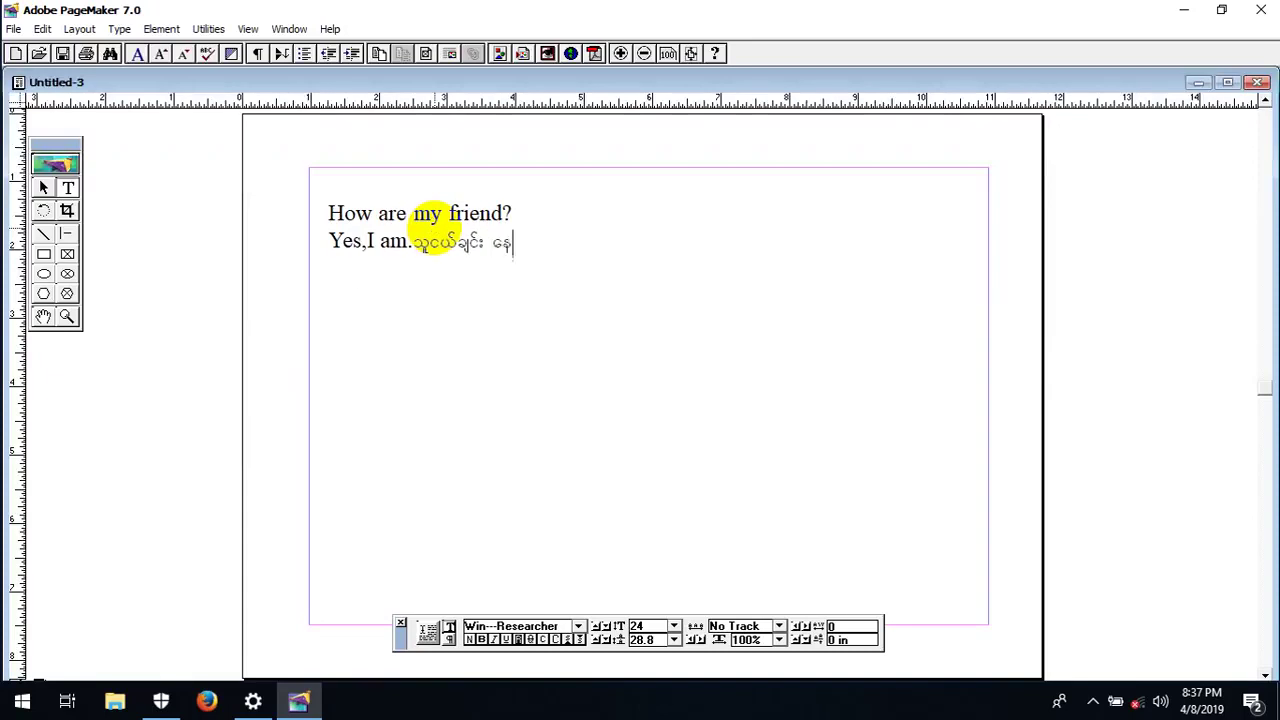
type("ေကာင္း")
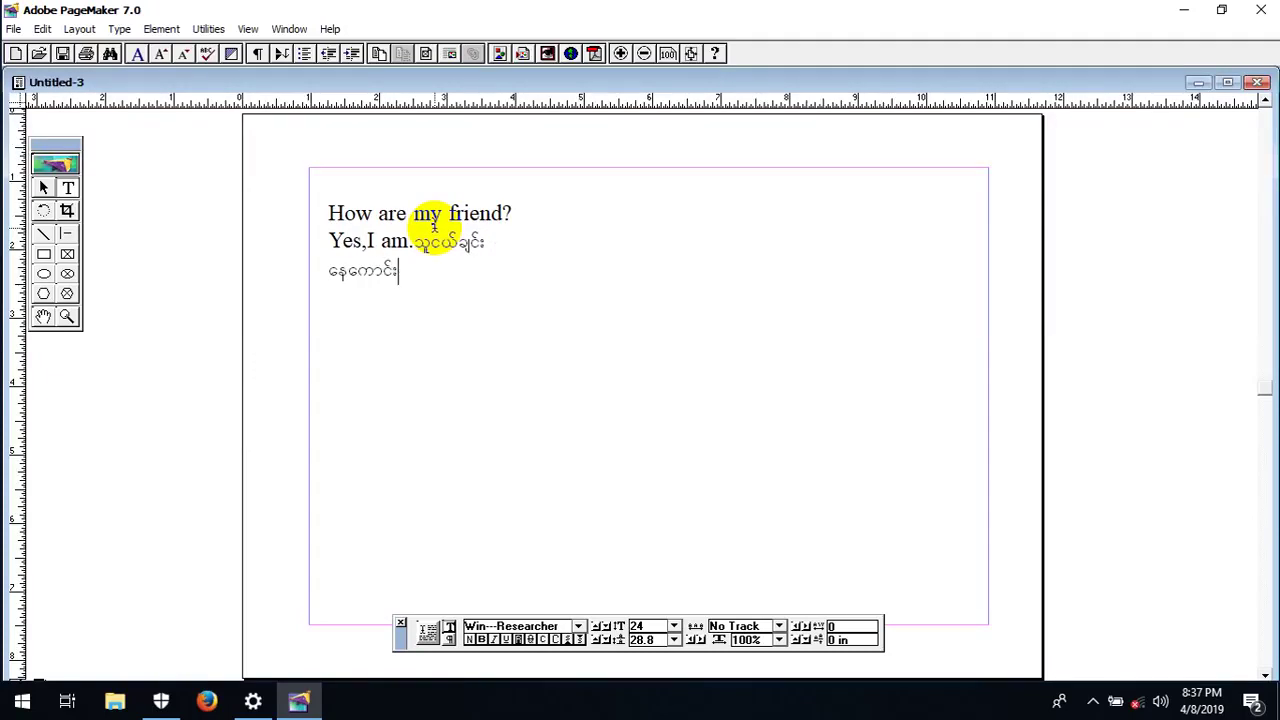
type("်းလား။")
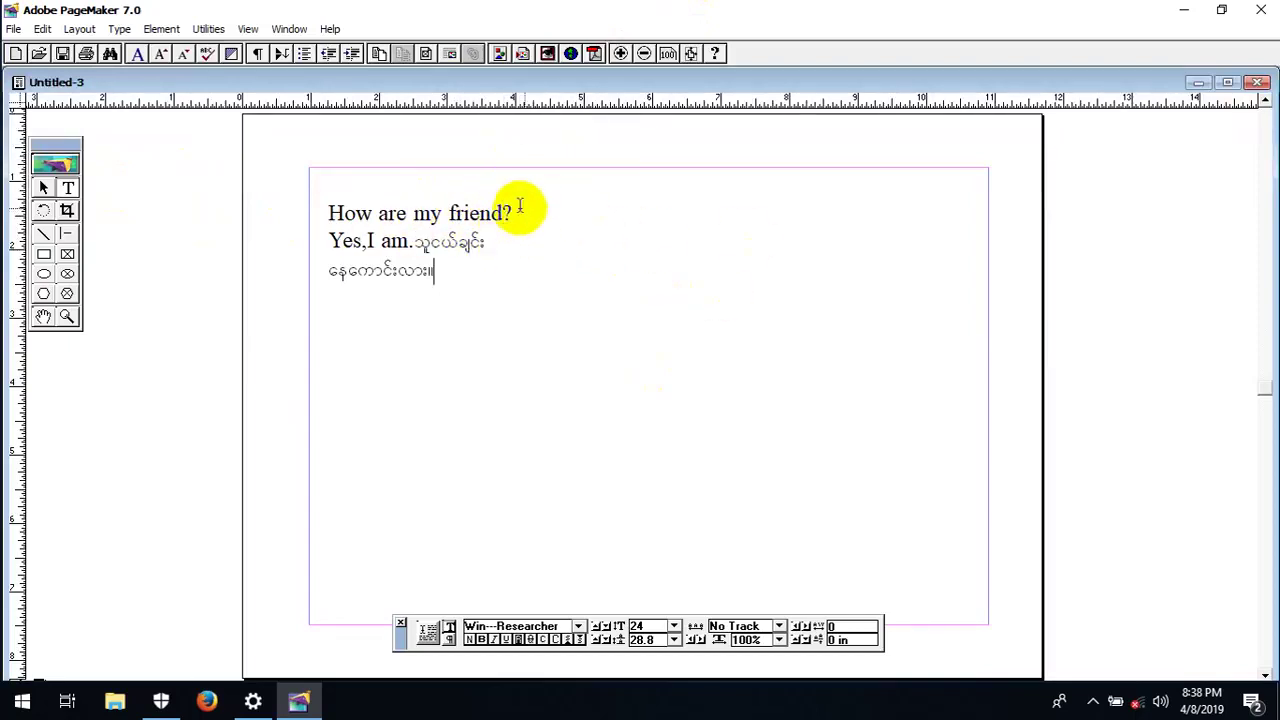
- Move the three-line text block about 3 inches to the right on the page, and switch back to the Text tool
left_click_drag(670, 217, 920, 309)
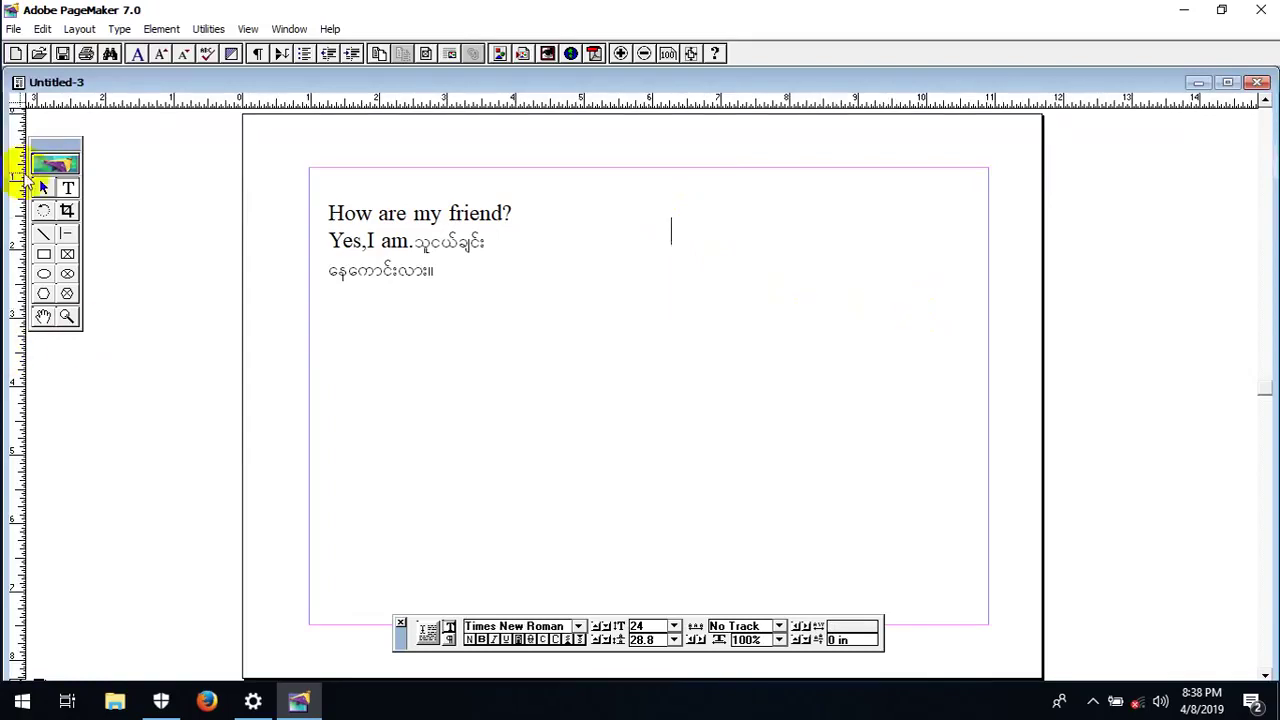
left_click(41, 190)
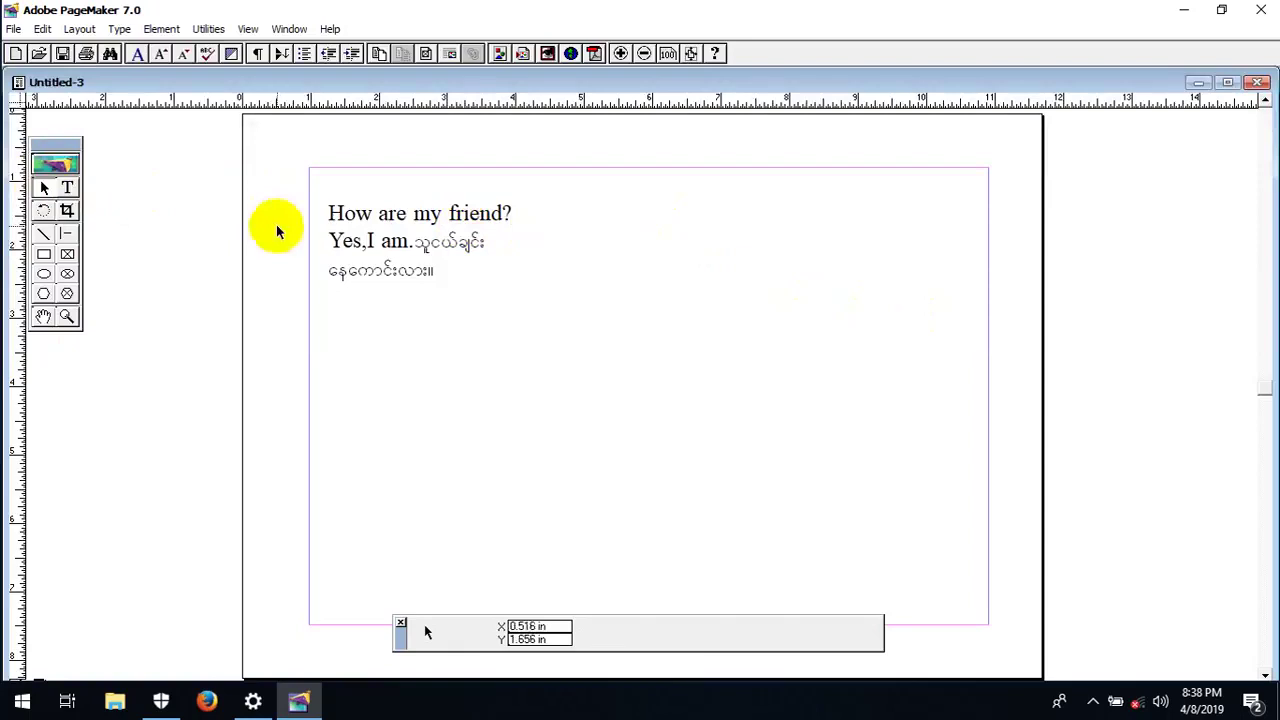
left_click(409, 236)
left_click_drag(466, 242, 598, 242)
left_click(67, 187)
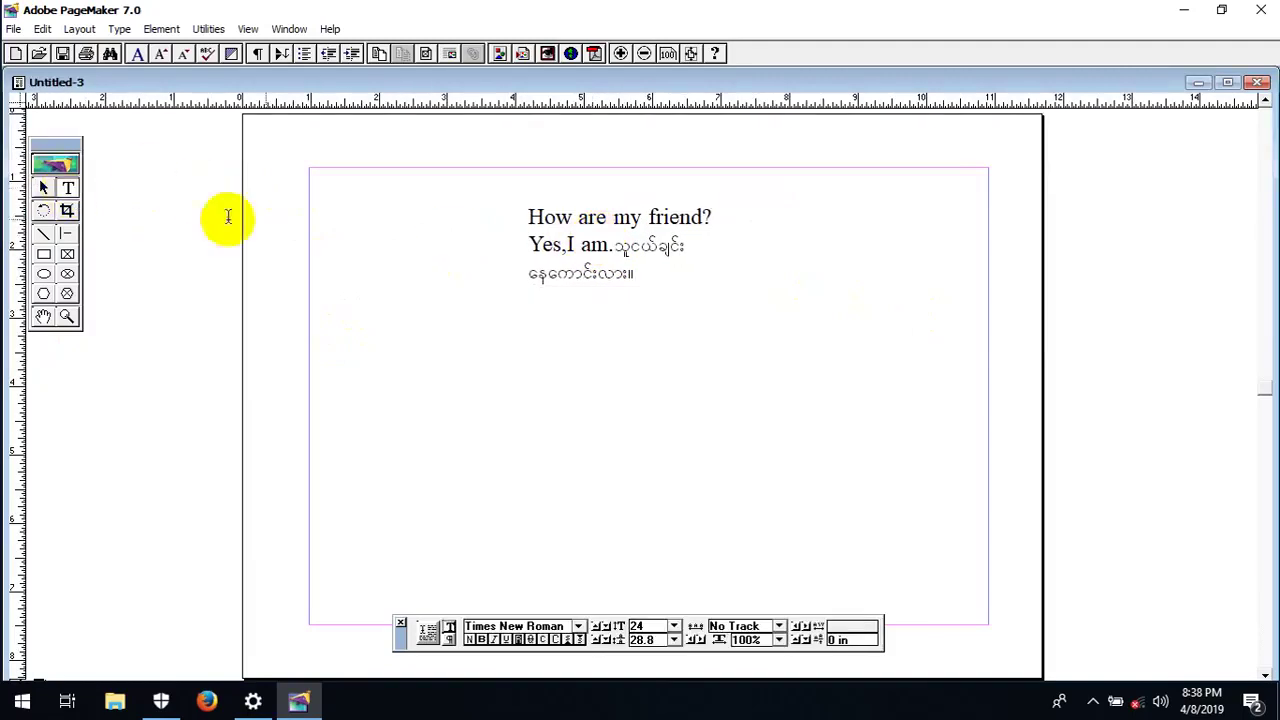
- Delete the three-line English and Burmese text and enter "How are you?" at the upper-left corner of the page margins
triple_click(667, 256)
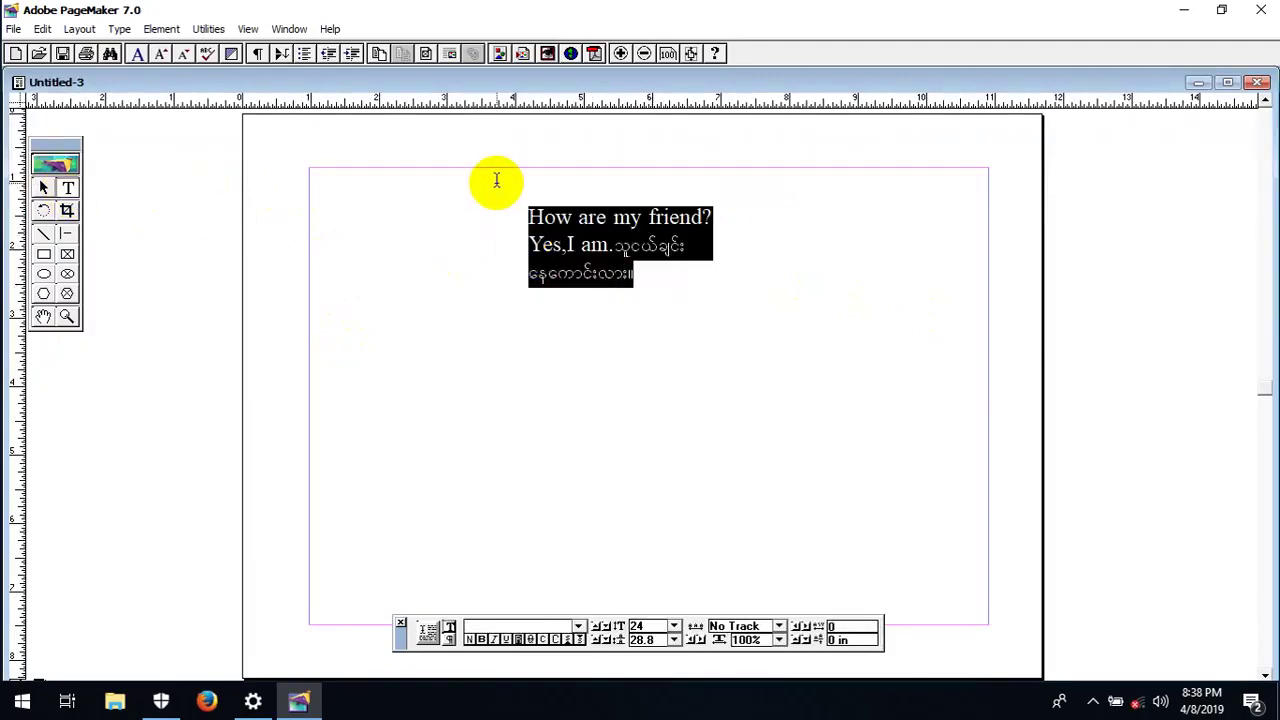
key("BackSpace")
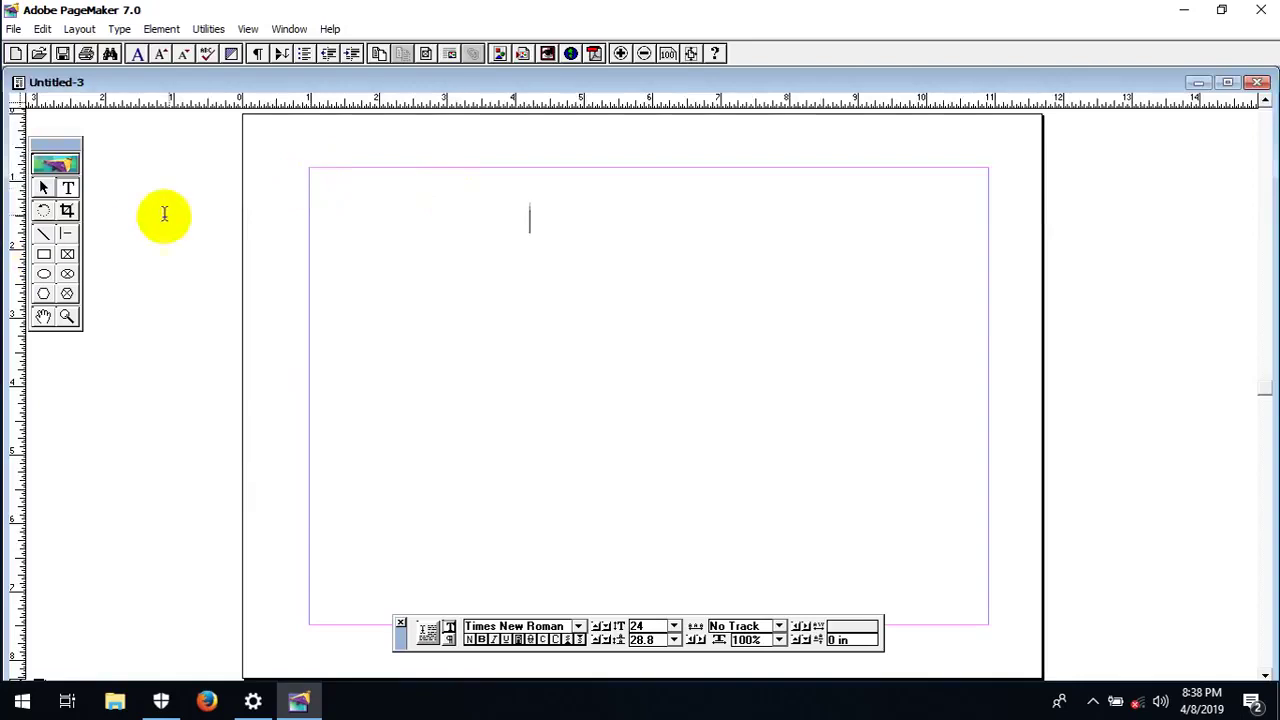
left_click(44, 187)
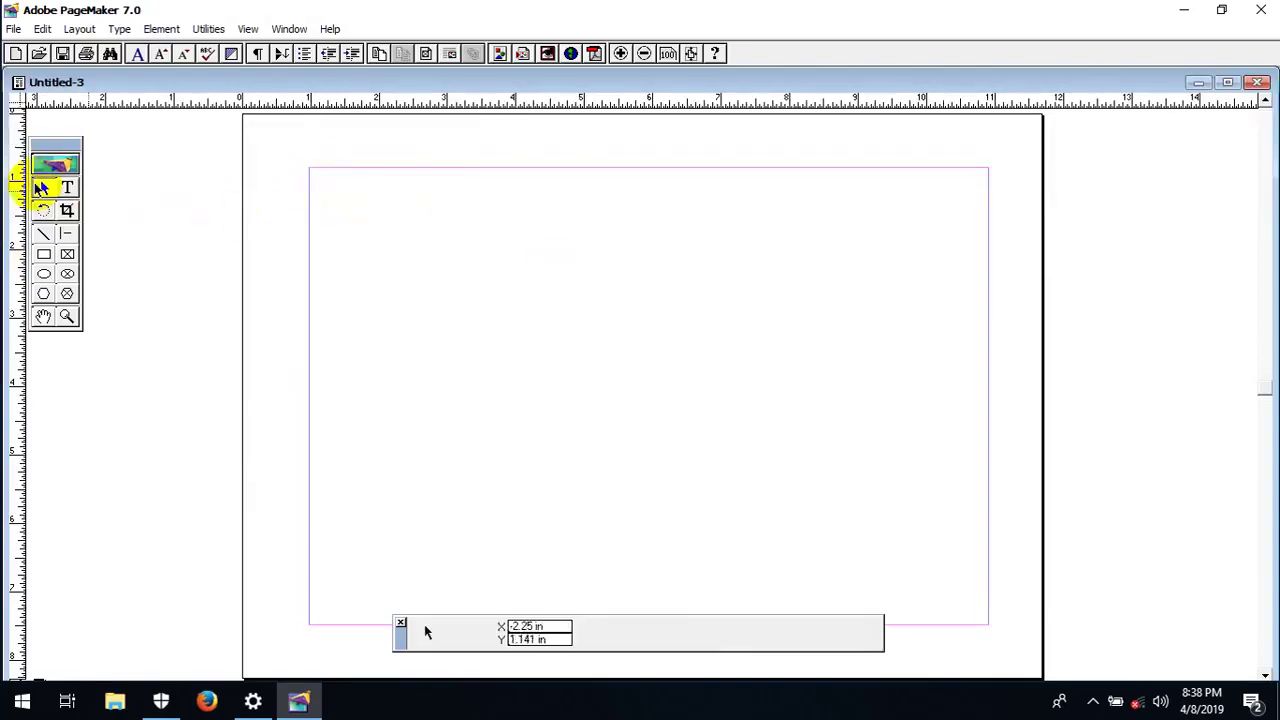
left_click(66, 187)
left_click(310, 189)
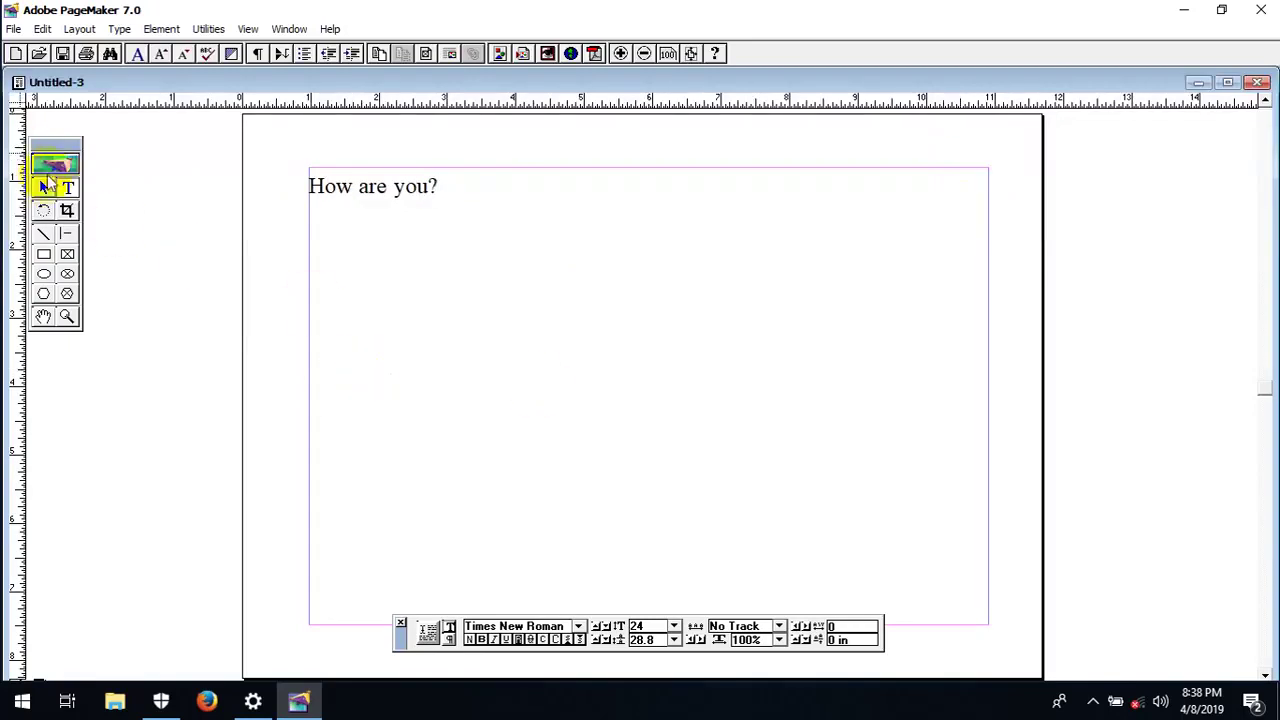
- Narrow the "How are you?" text block to about 1.9 inches wide and place it at the top centre of the page
left_click(44, 190)
left_click(414, 180)
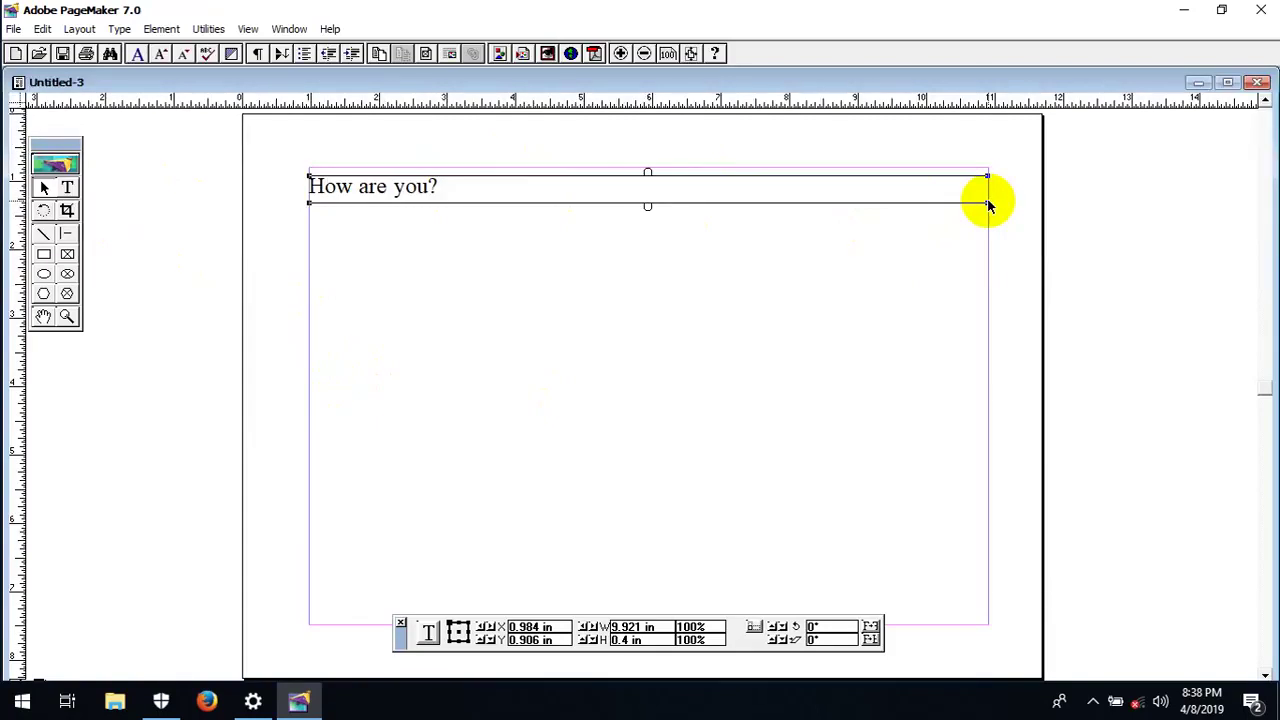
left_click_drag(988, 203, 633, 212)
left_click(766, 263)
left_click(634, 214)
left_click(751, 307)
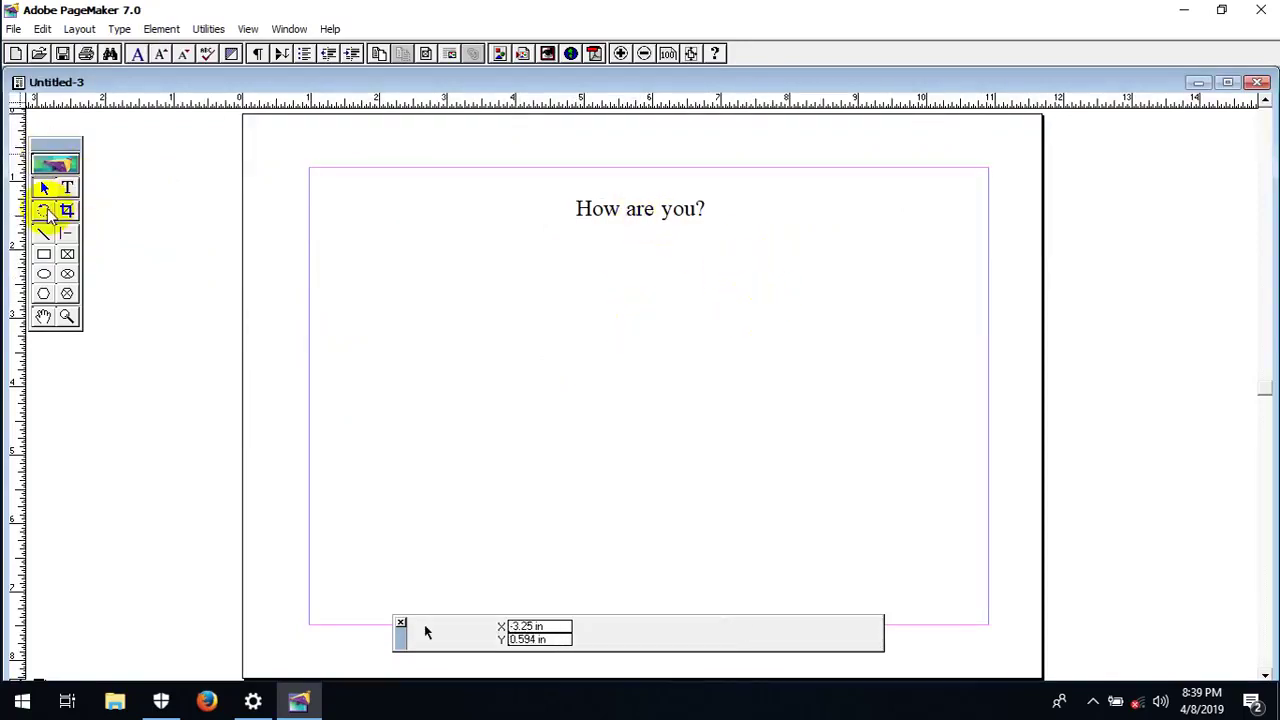
left_click(44, 211)
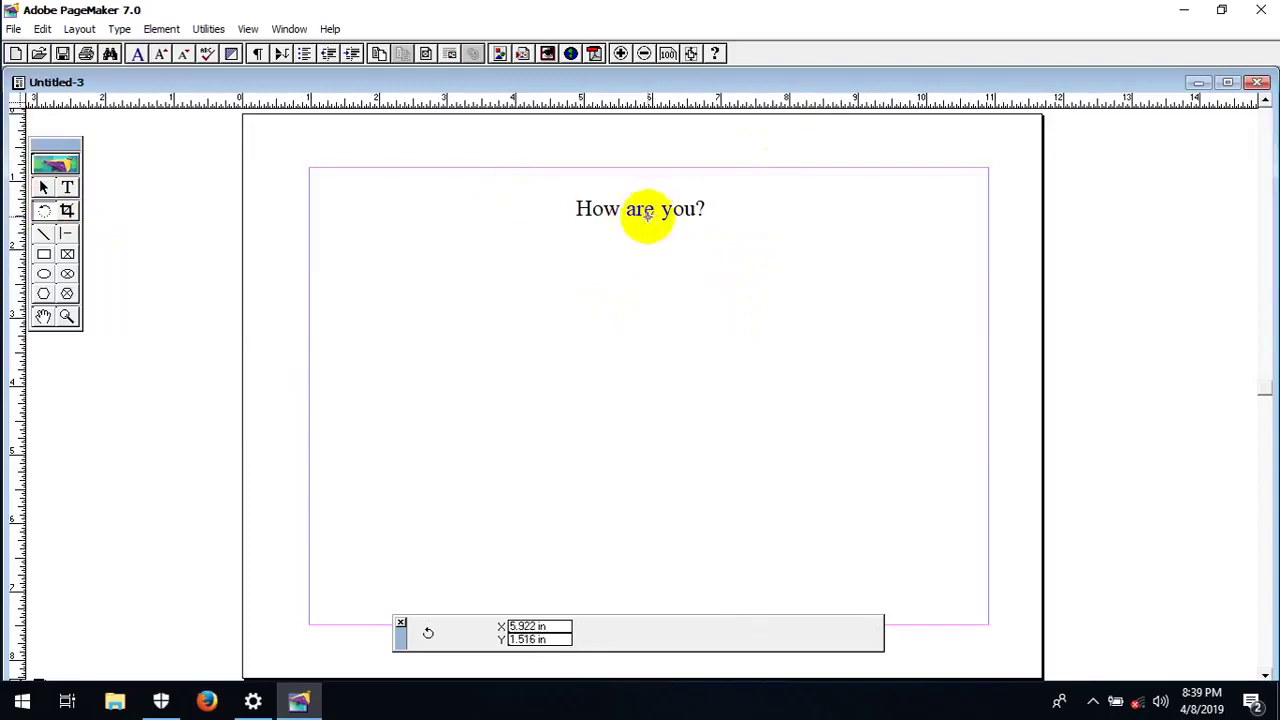
left_click(46, 168)
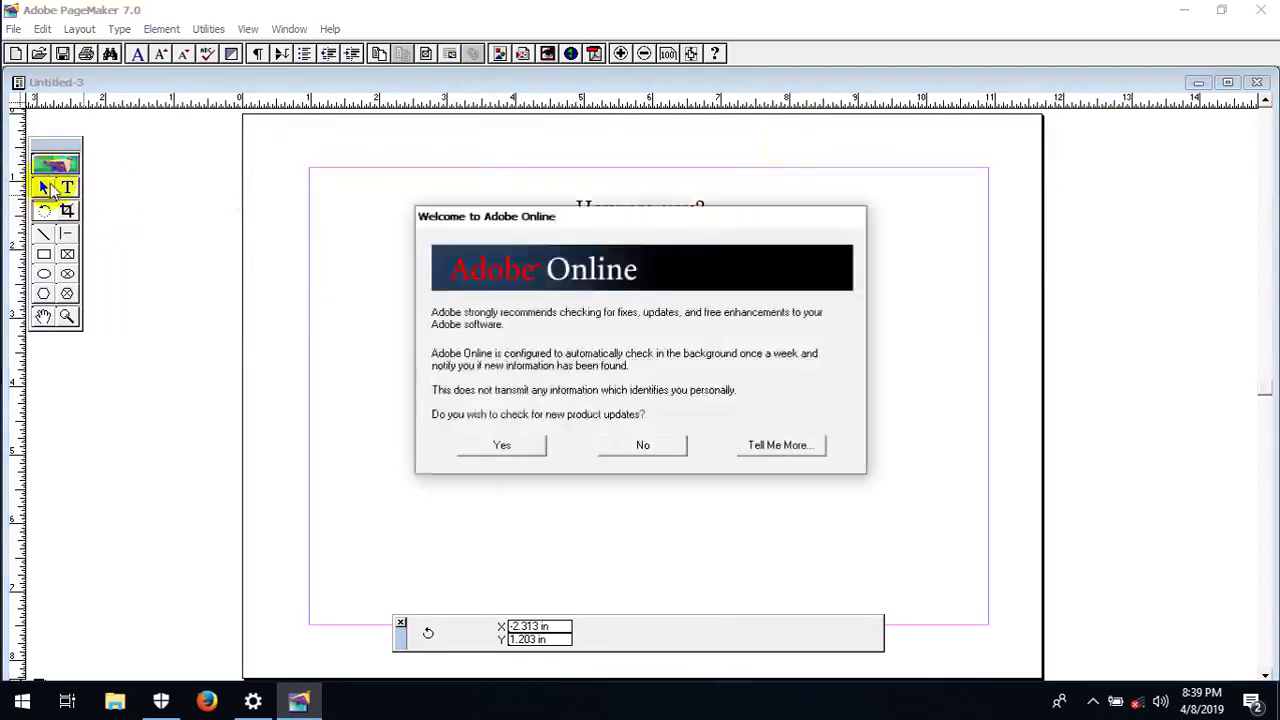
left_click(676, 446)
left_click(848, 230)
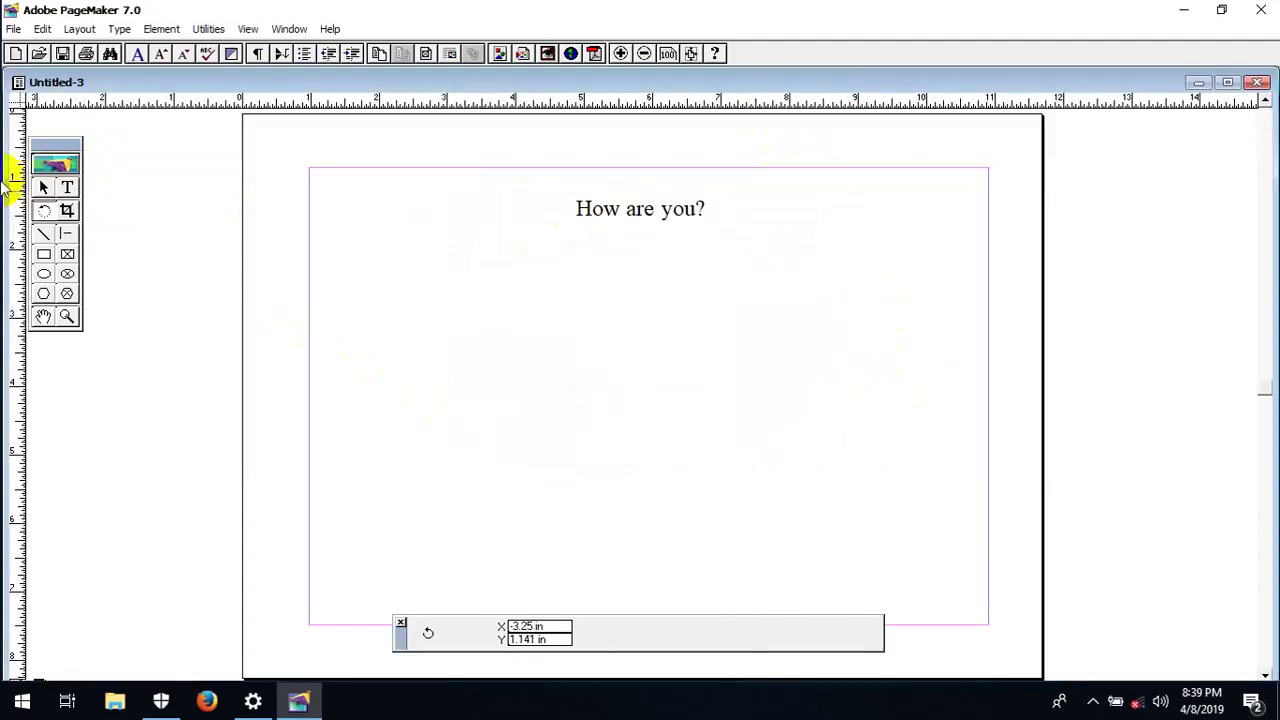
- Rotate the "How are you?" text block slightly counter-clockwise and reposition it in the upper middle of the page
left_click(44, 188)
left_click_drag(628, 214, 612, 305)
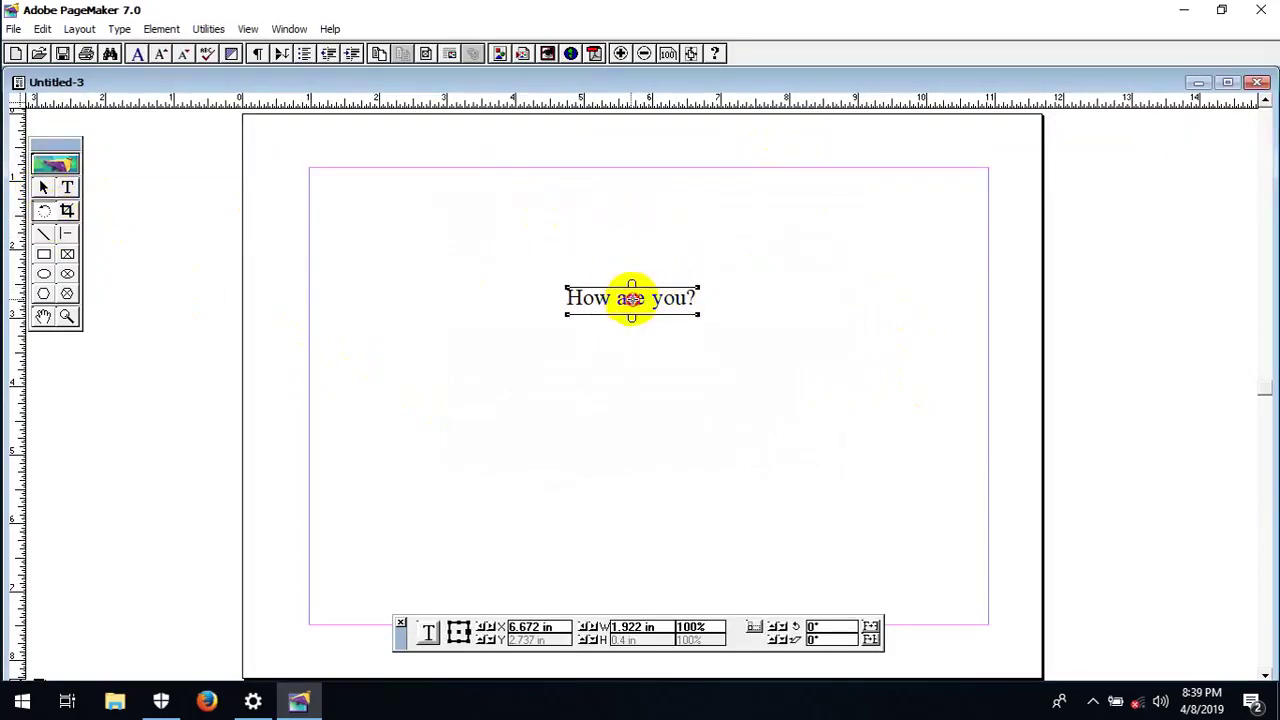
left_click_drag(632, 298, 663, 297)
left_click_drag(554, 300, 455, 307)
left_click(43, 188)
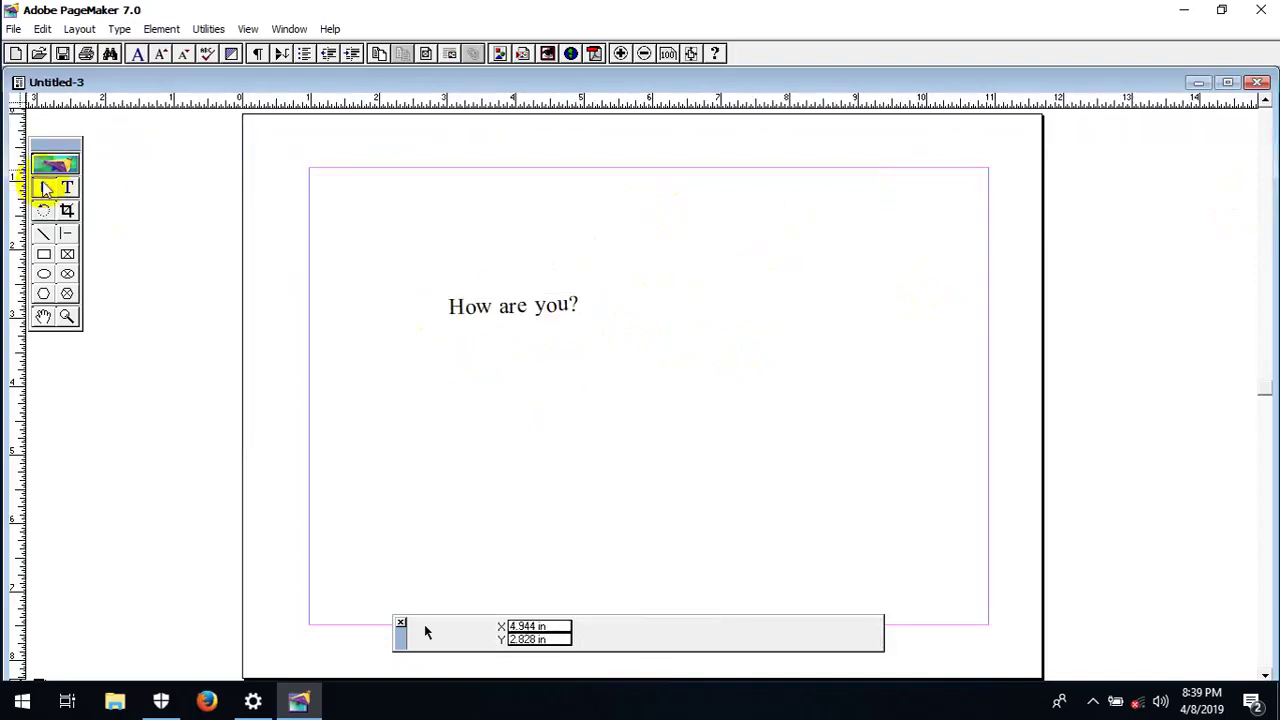
left_click_drag(514, 300, 614, 268)
- Draw diagonal lines about 4.4 and 3.3 inches long below the text with the Line tool, deleting each one
left_click(66, 211)
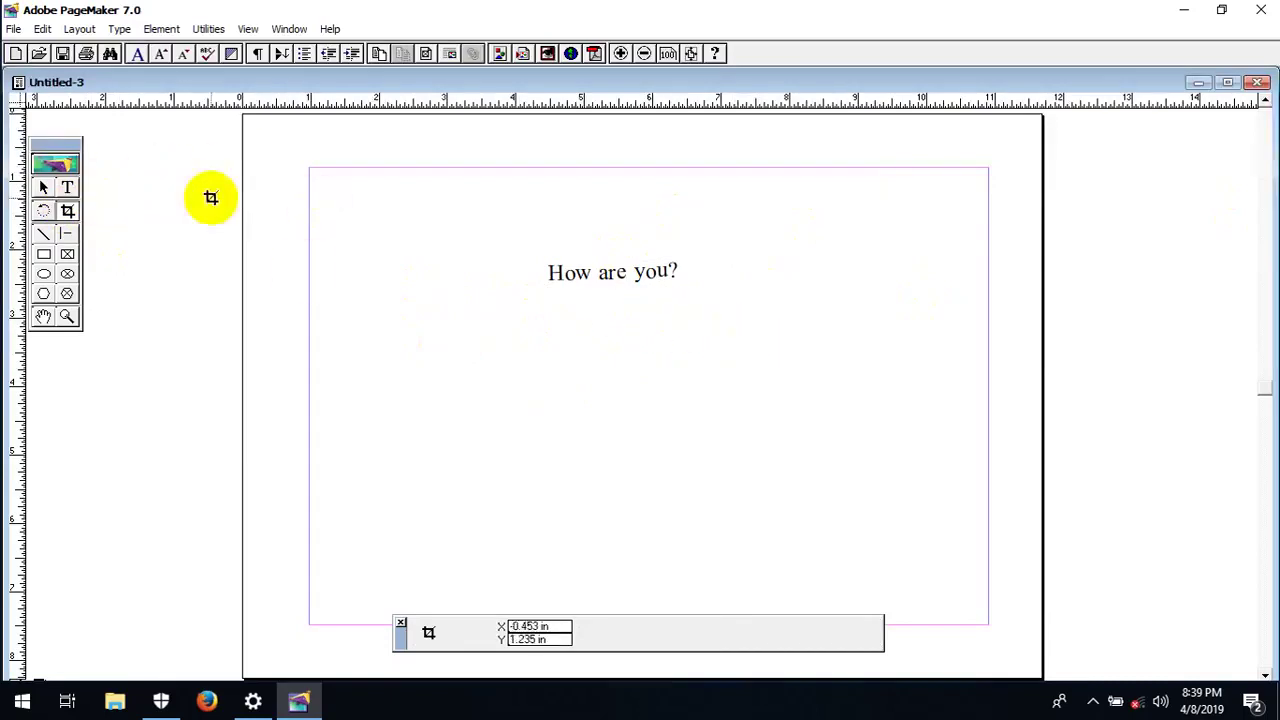
left_click(43, 236)
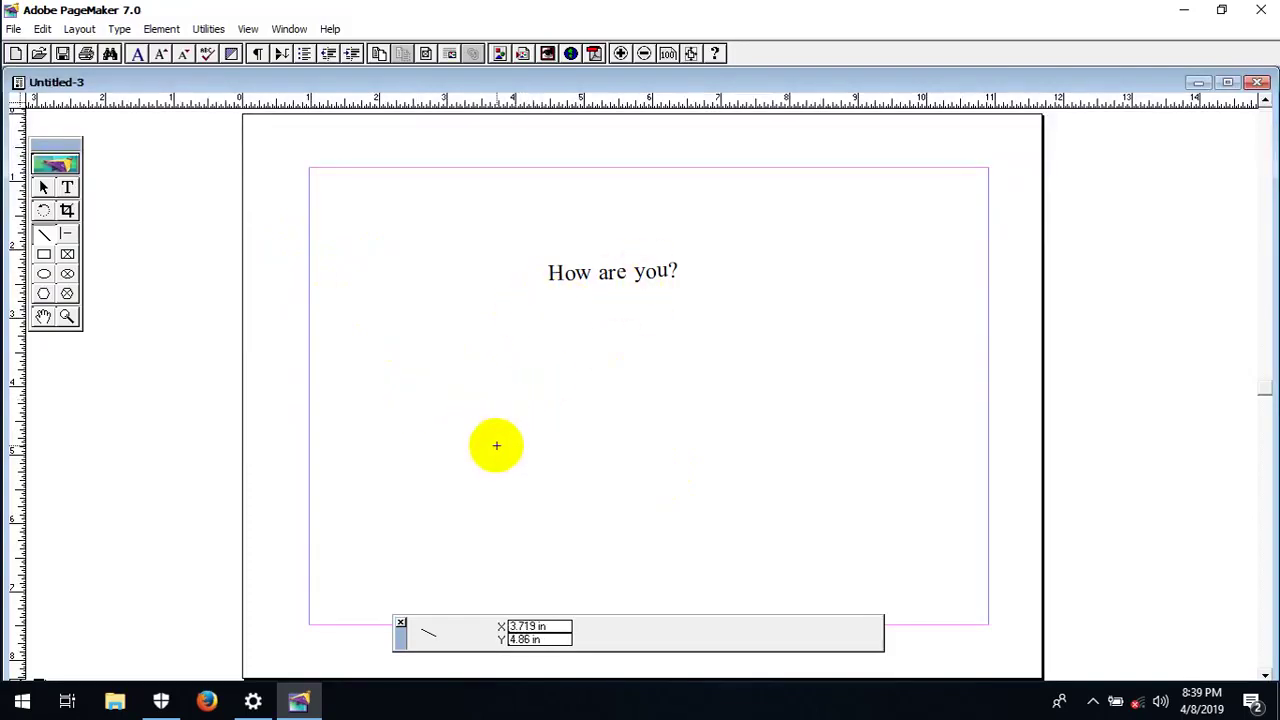
left_click_drag(499, 444, 790, 371)
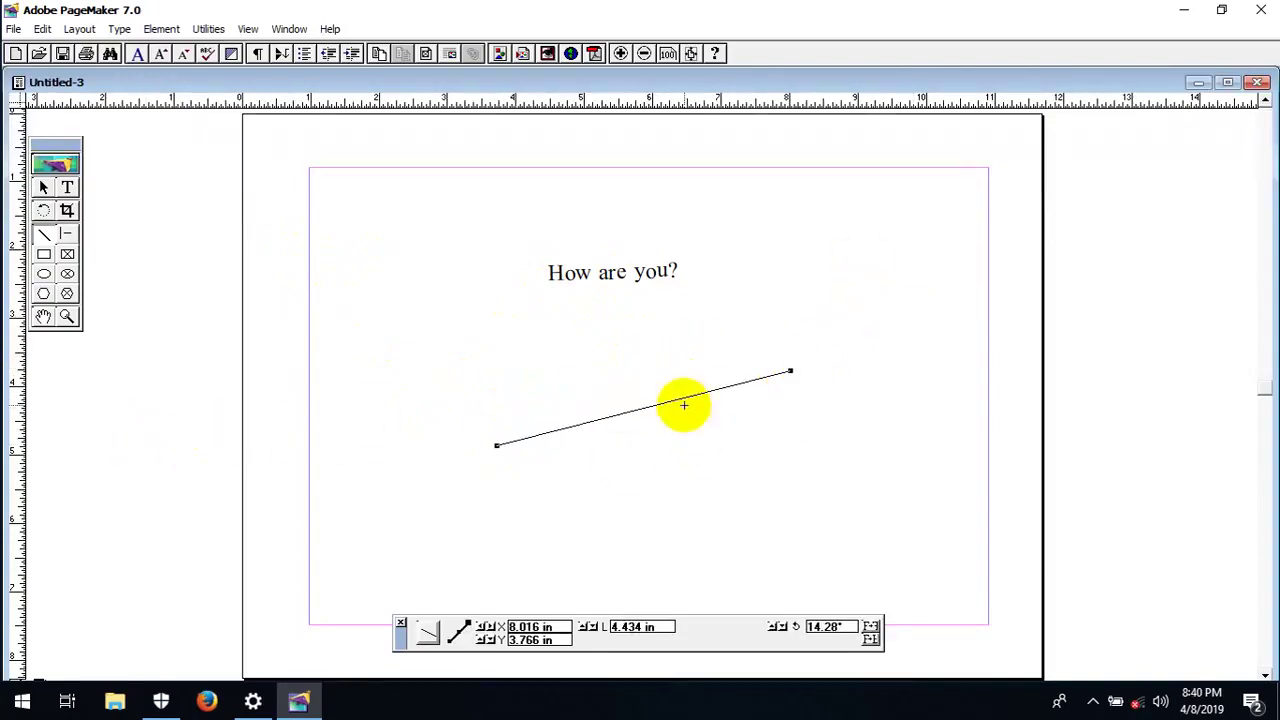
key("Delete")
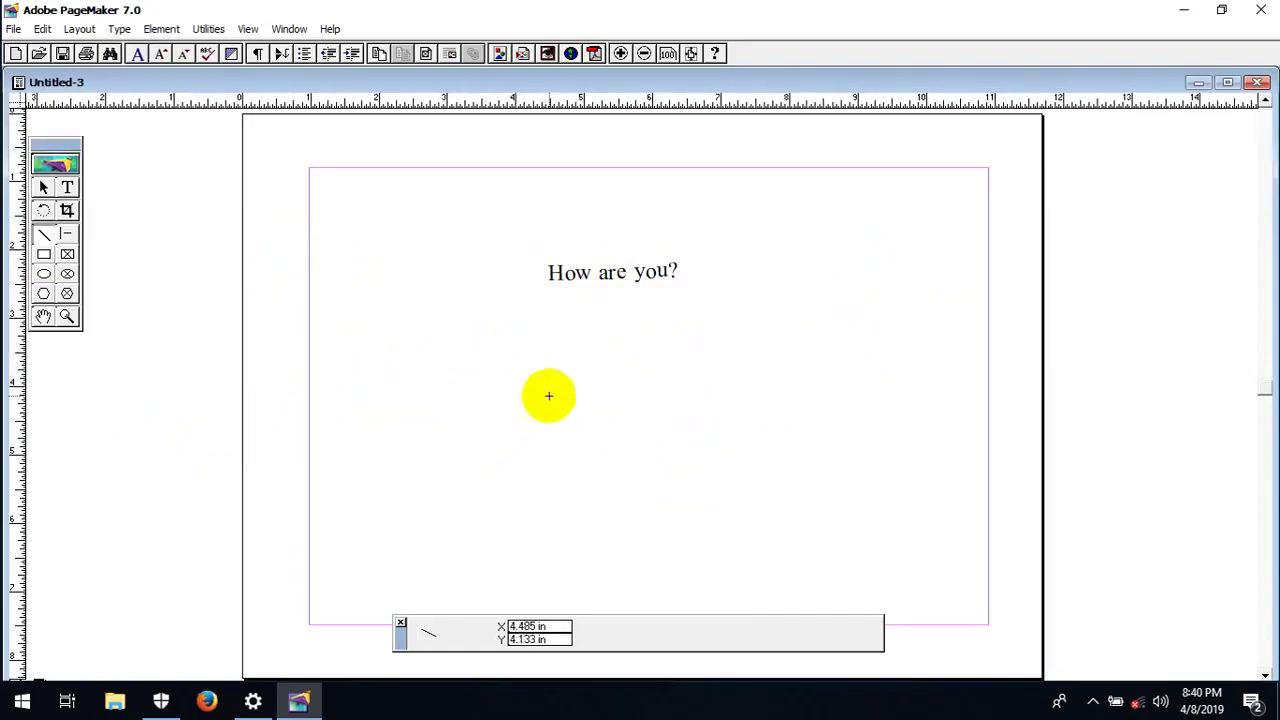
mouse_move(516, 458)
left_mouse_down()
mouse_move(723, 347)
mouse_move(719, 362)
left_mouse_up()
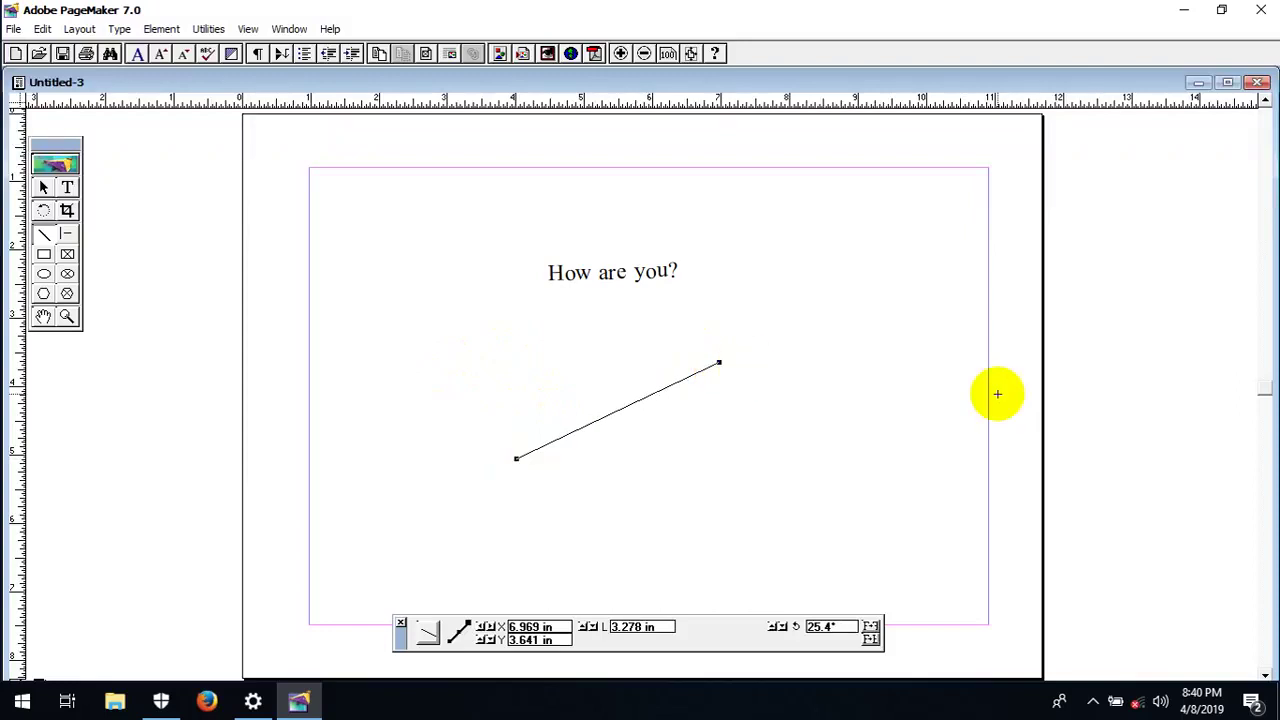
key("Delete")
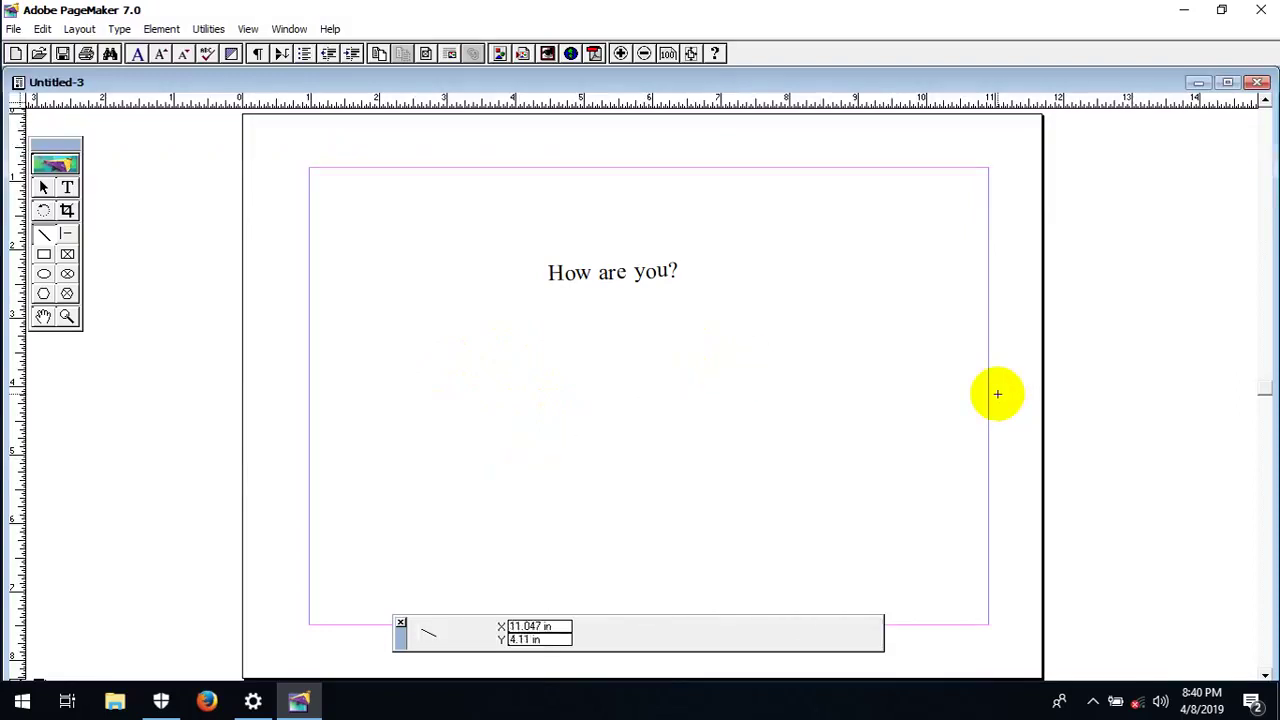
- Draw a horizontal line about 2 inches long under "How are you?" with the Constrained-line tool, and delete it
left_click(66, 235)
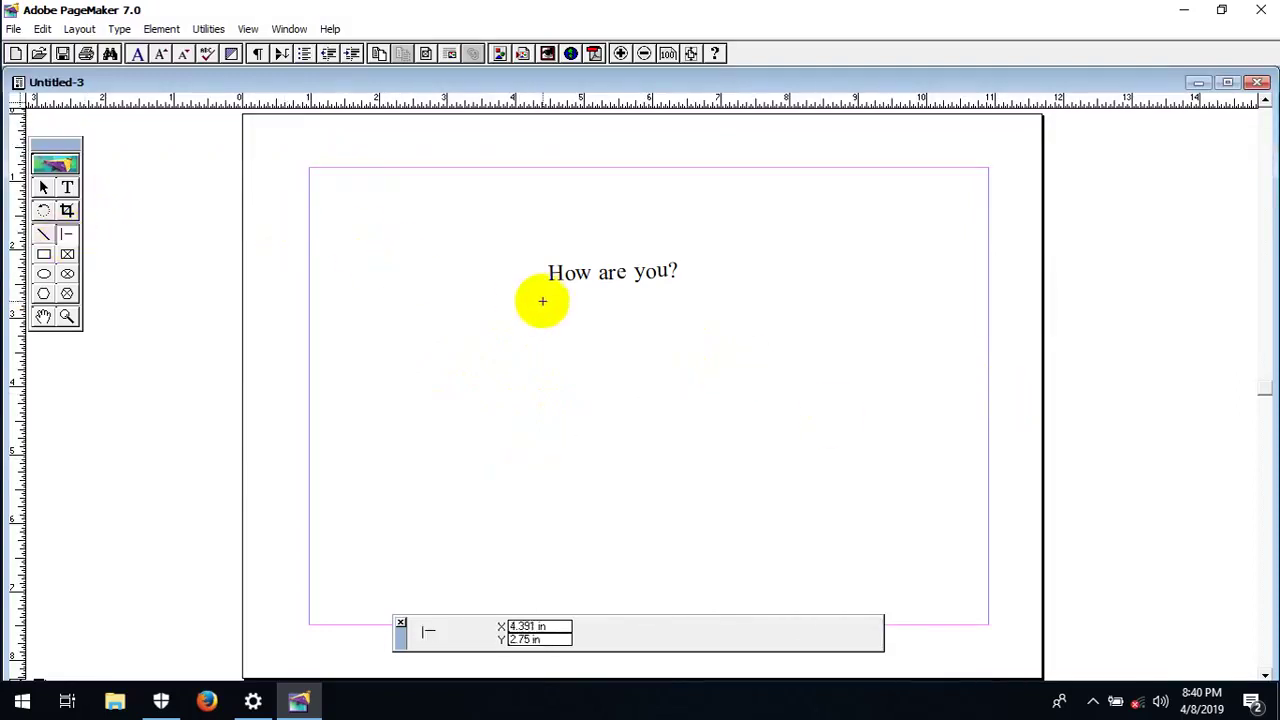
left_click_drag(541, 292, 678, 291)
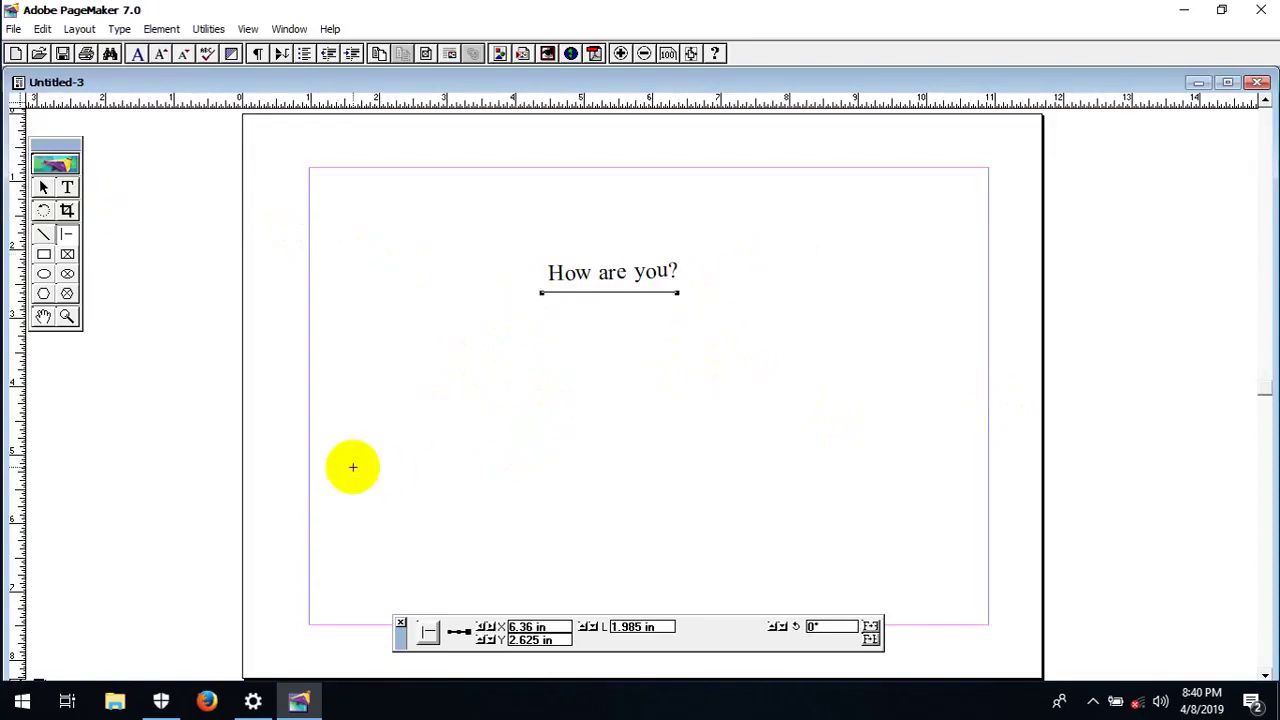
key("Delete")
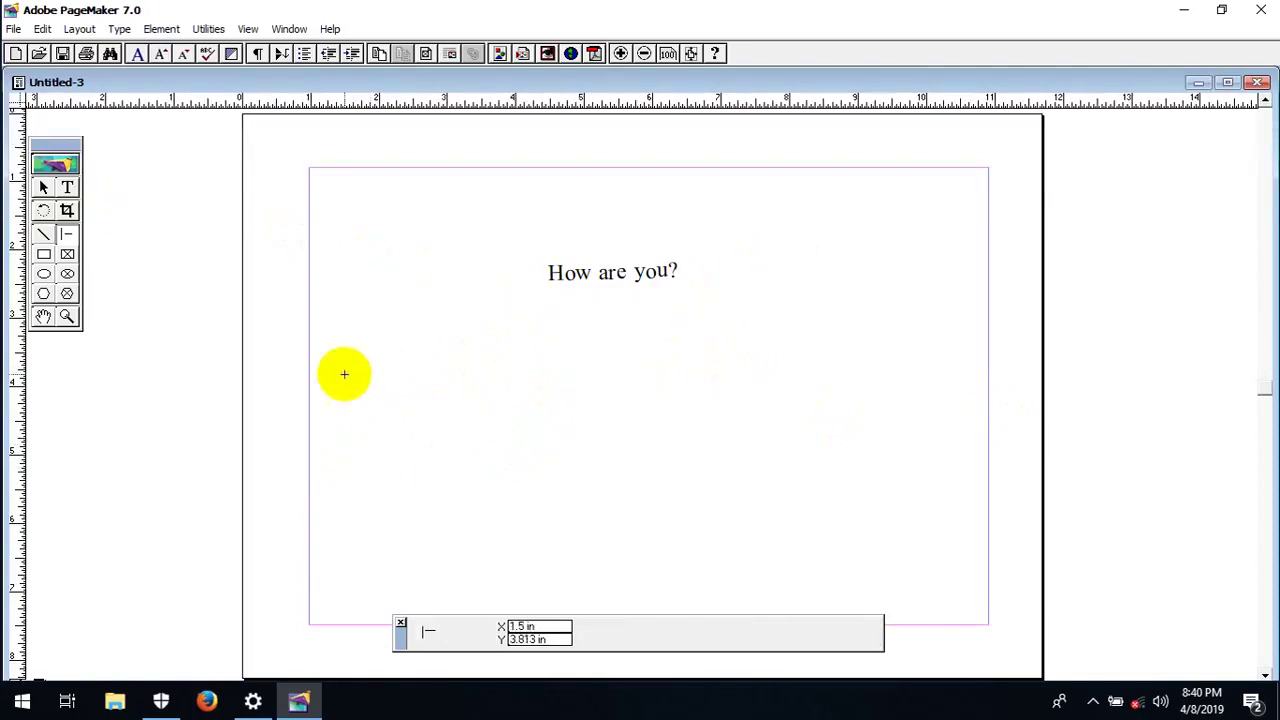
- Draw two margin-to-margin horizontal lines and two vertical lines about 5.6 inches long, then add and delete a third horizontal line across their lower ends
mouse_move(311, 393)
left_mouse_down()
mouse_move(723, 409)
mouse_move(743, 509)
mouse_move(734, 269)
mouse_move(699, 526)
mouse_move(757, 334)
mouse_move(783, 360)
mouse_move(760, 326)
mouse_move(952, 387)
mouse_move(991, 383)
mouse_move(988, 393)
left_mouse_up()
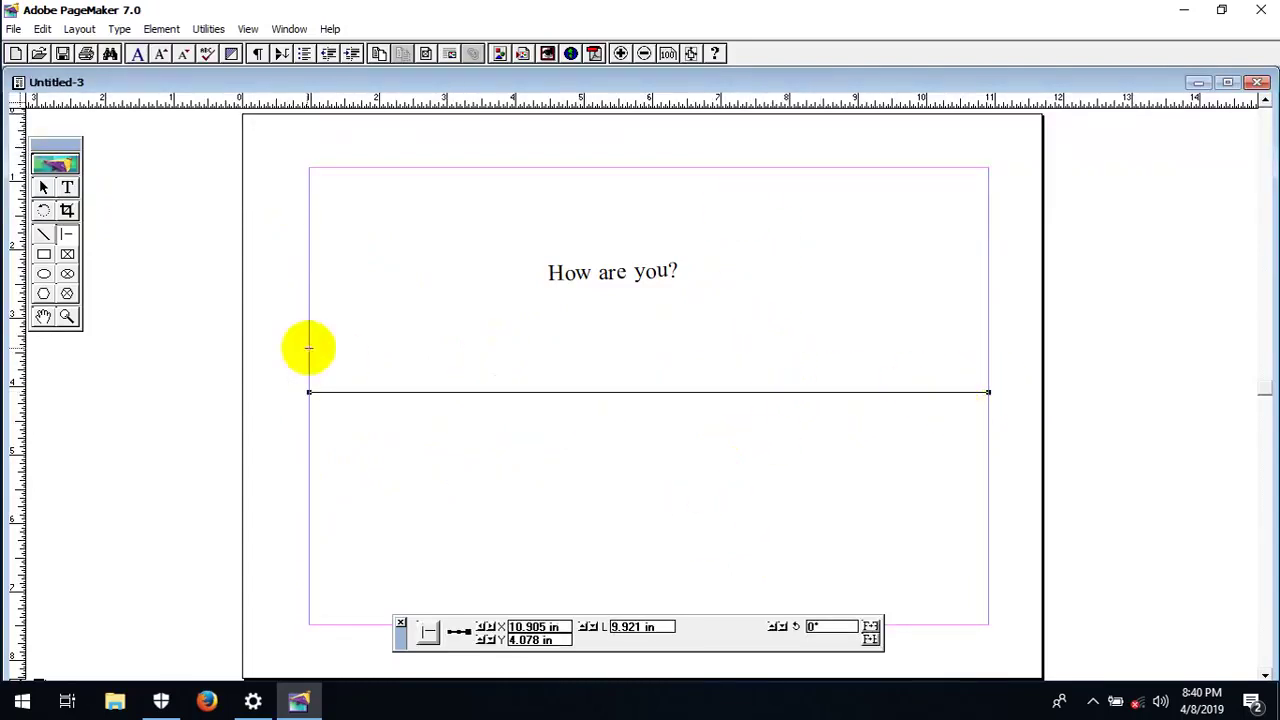
mouse_move(309, 346)
left_mouse_down()
mouse_move(751, 300)
mouse_move(988, 320)
left_mouse_up()
left_click_drag(852, 168, 852, 548)
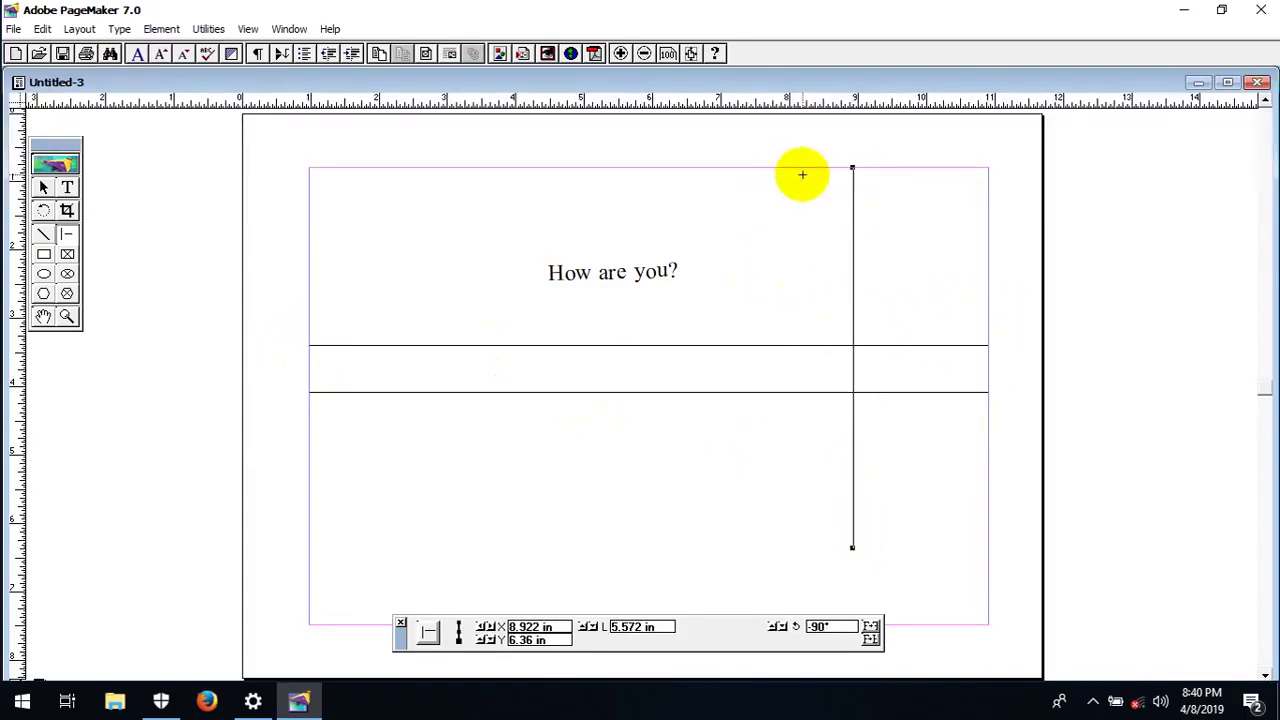
left_click_drag(800, 167, 800, 548)
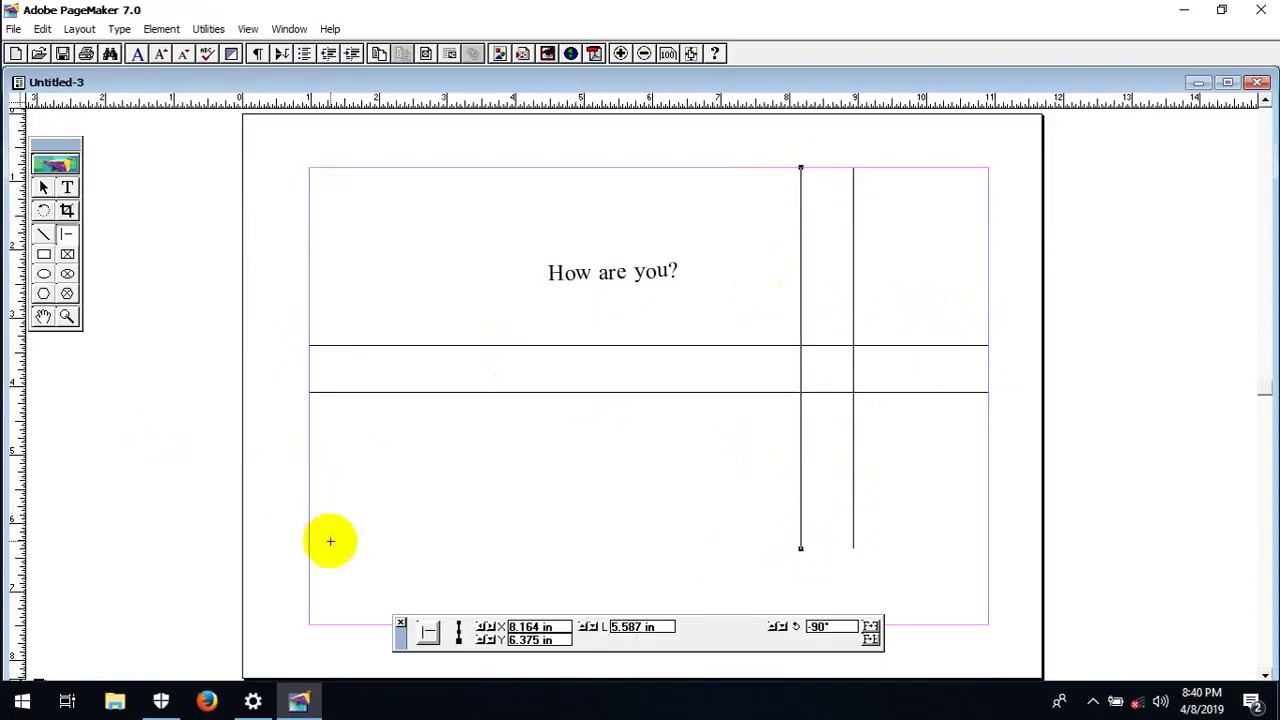
left_click_drag(309, 547, 986, 545)
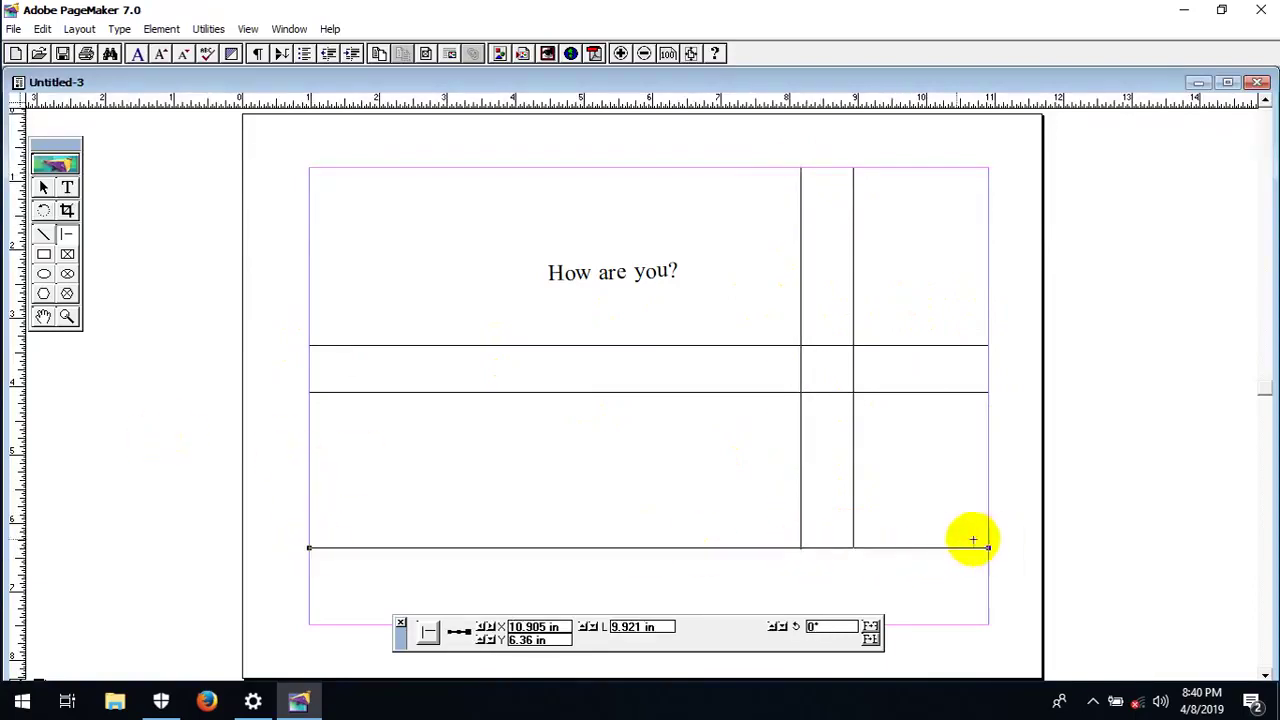
key("Delete")
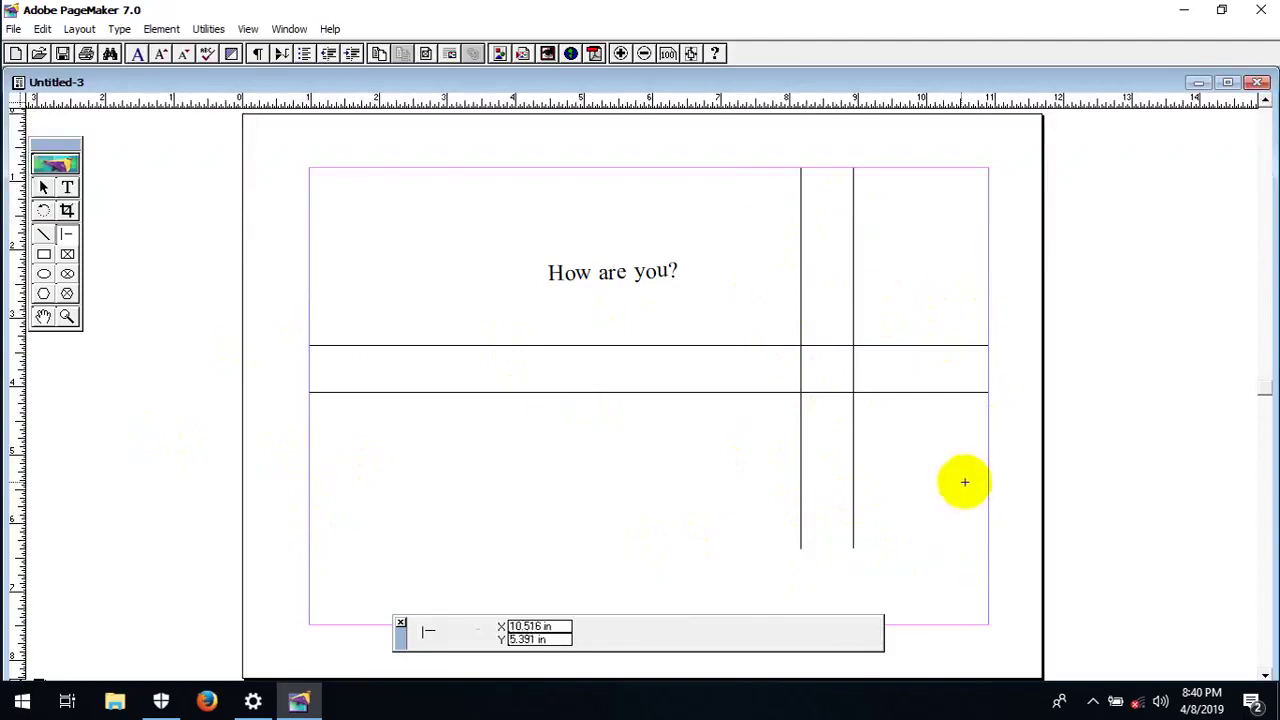
- Delete the two horizontal and two vertical lines, leaving only the text on the page
left_click(44, 188)
left_click(469, 392)
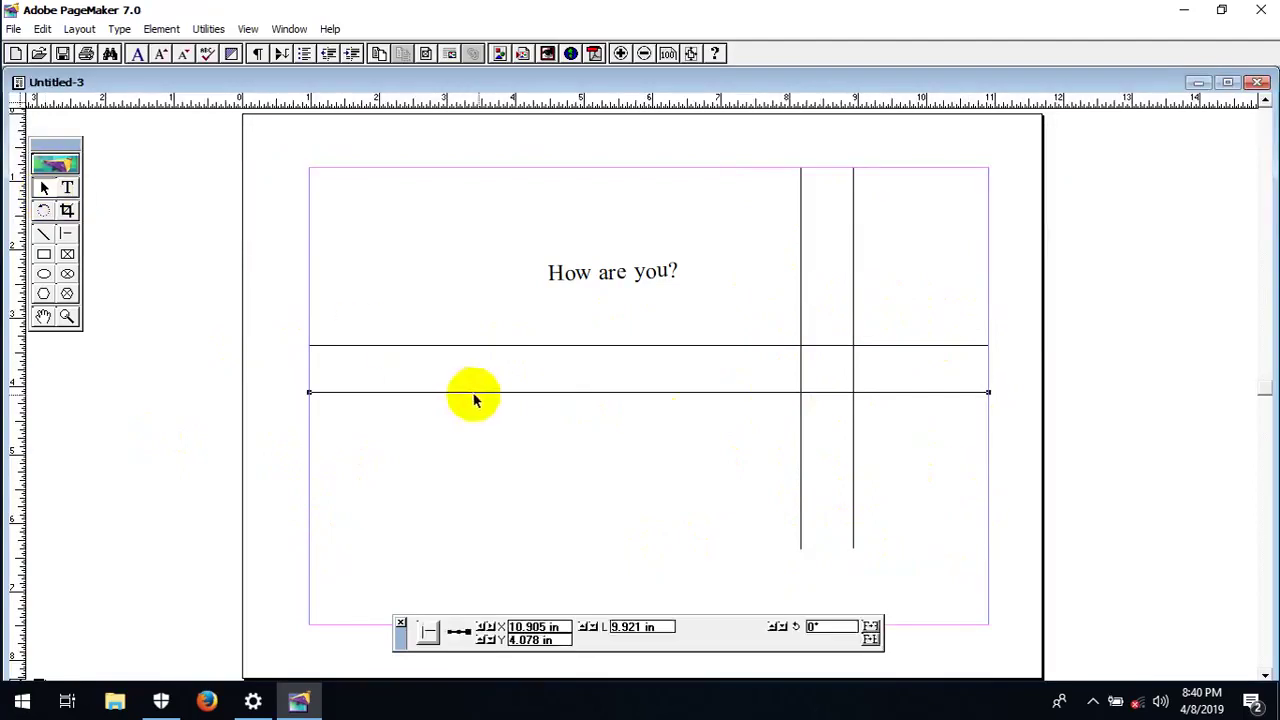
left_click_drag(842, 408, 884, 349)
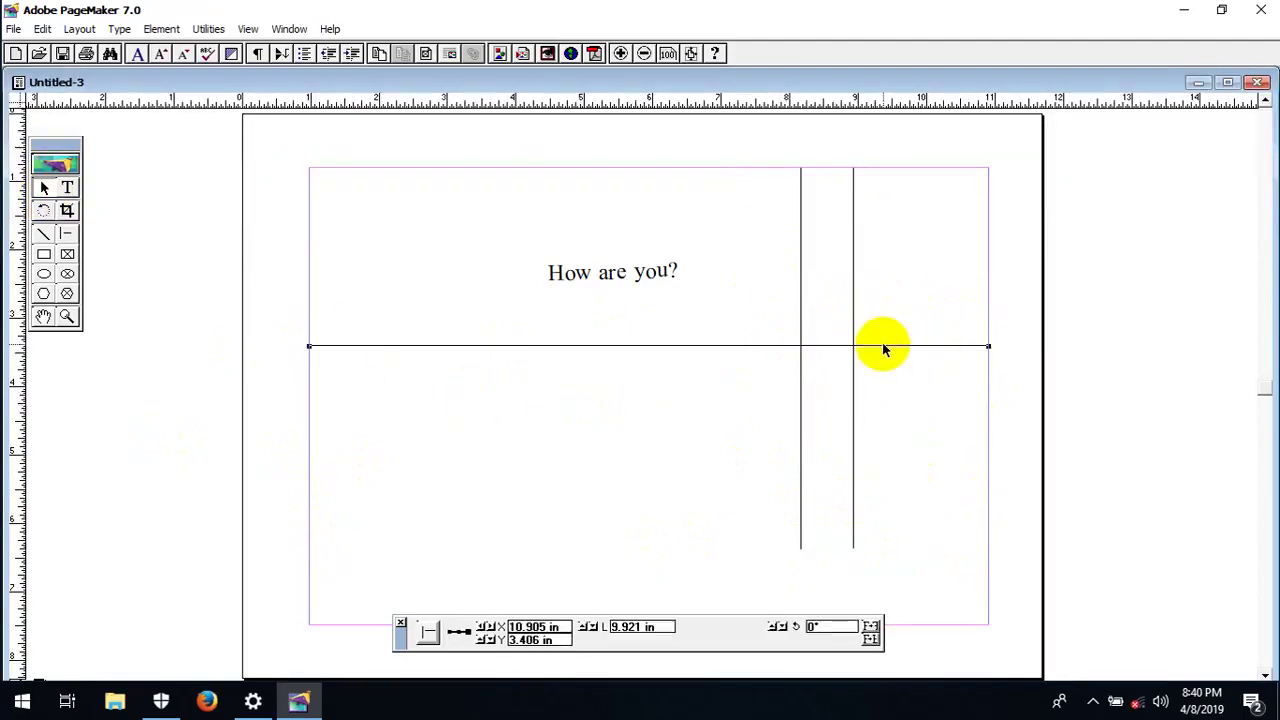
key("Delete")
left_click(852, 357)
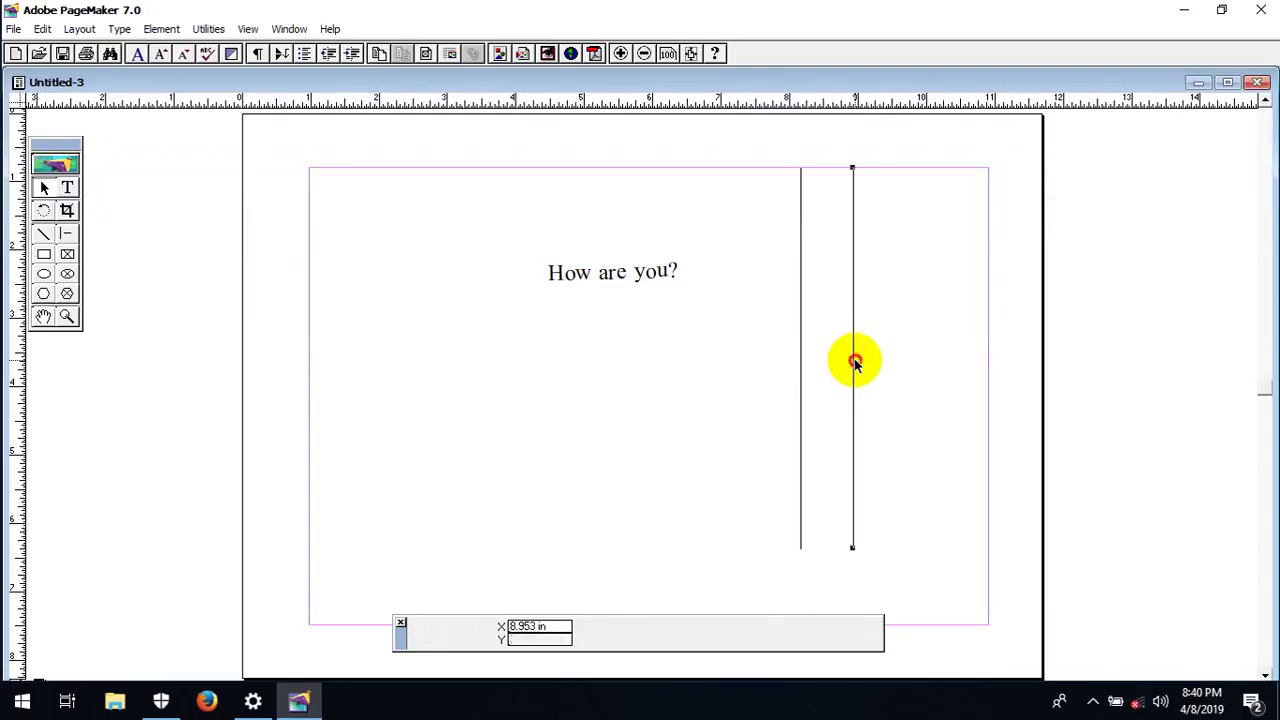
key("Delete")
left_click(801, 353)
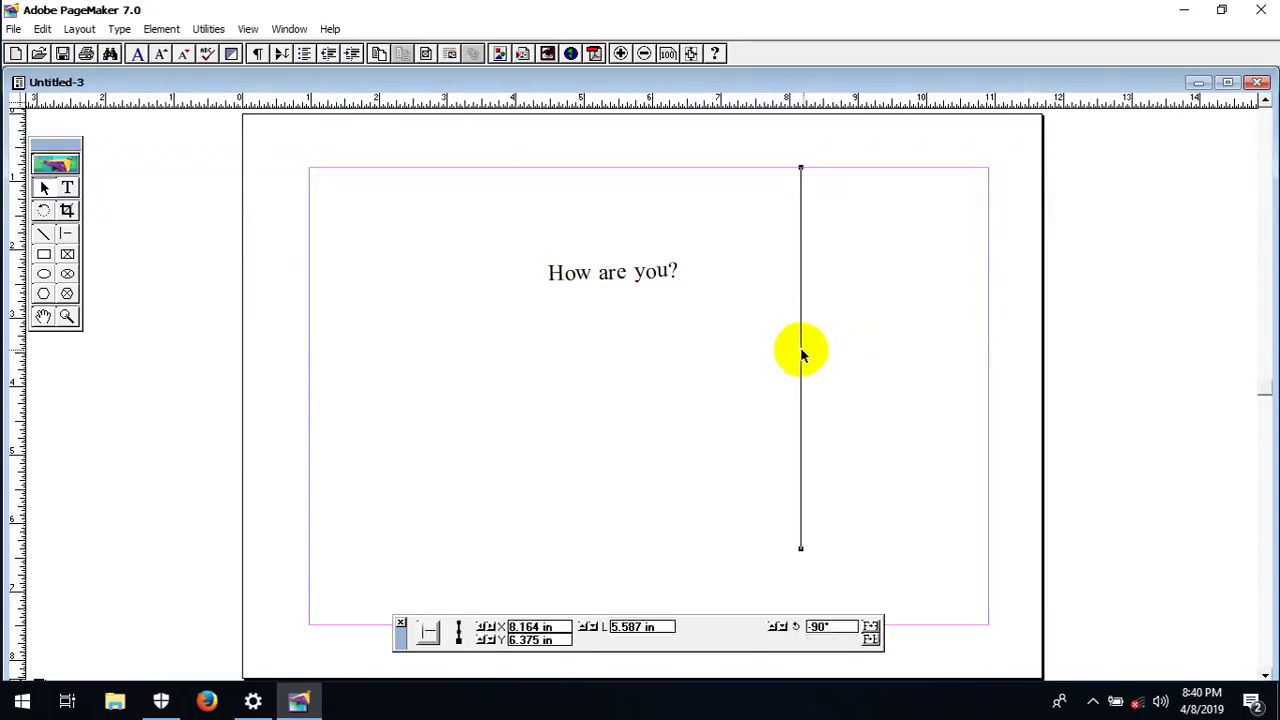
key("Delete")
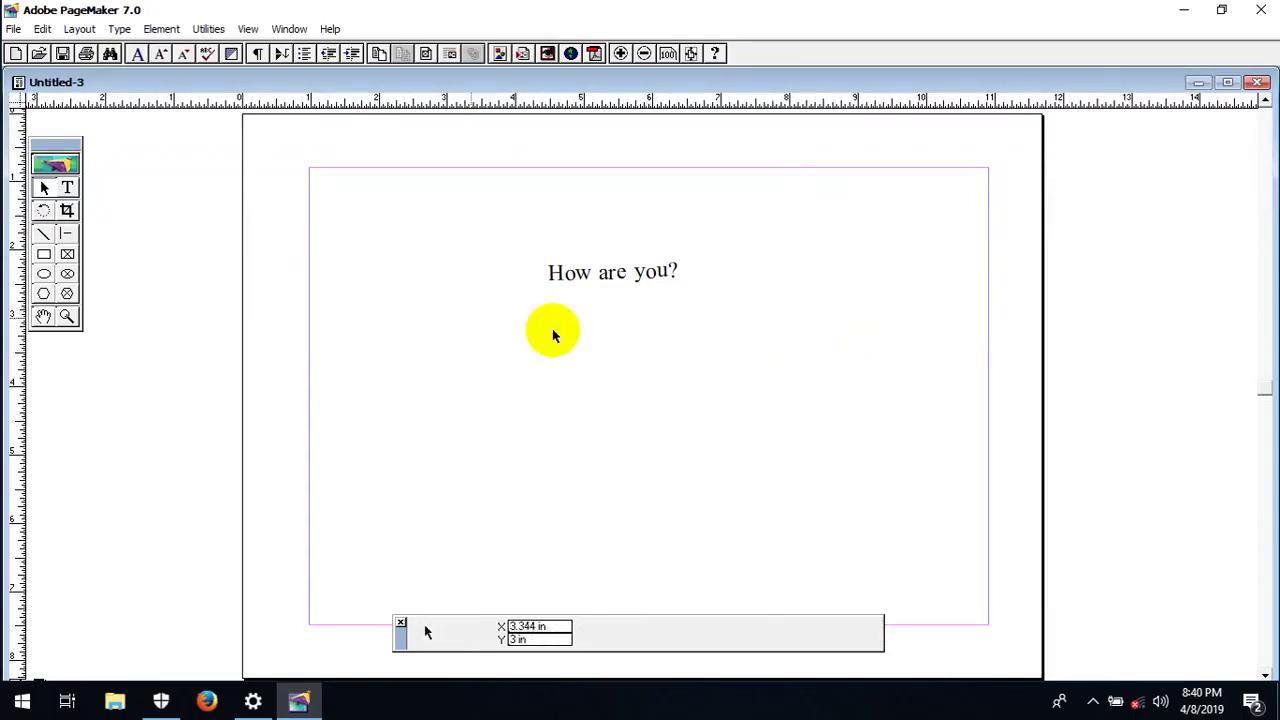
- Draw a rectangle about 3.9 by 0.64 inches below the text, and delete it
left_click(44, 254)
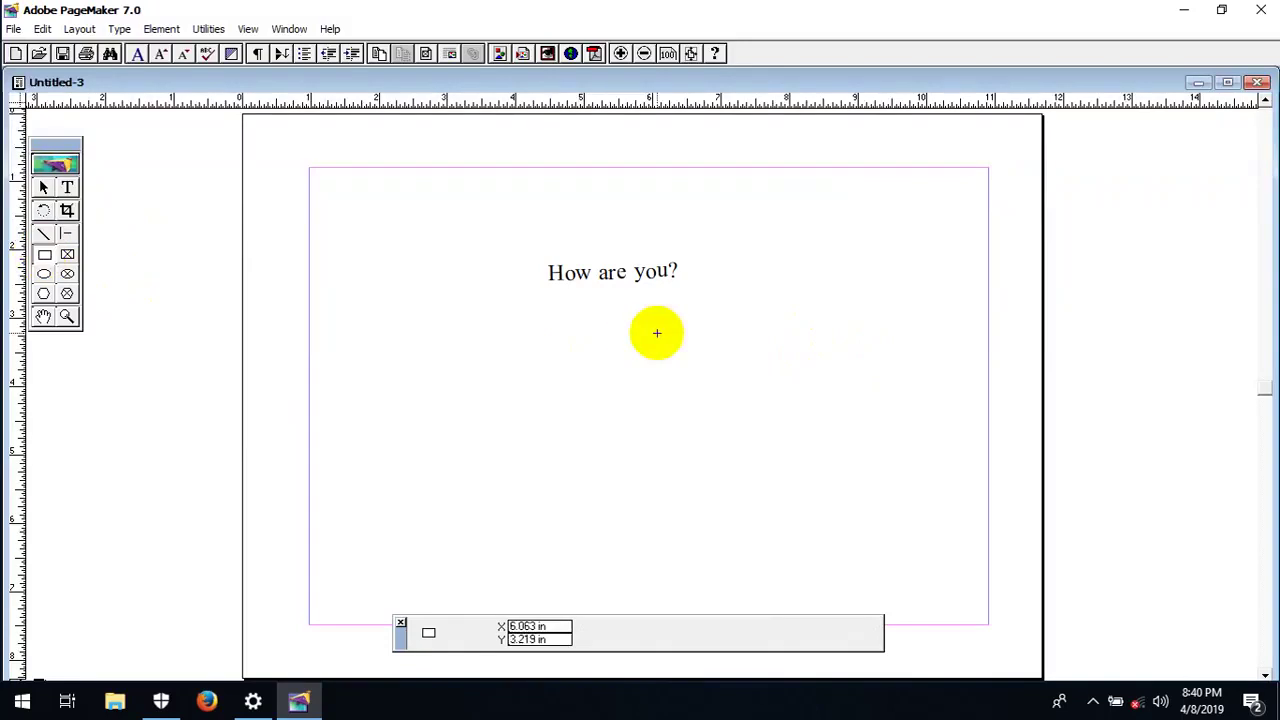
mouse_move(455, 339)
left_mouse_down()
mouse_move(465, 356)
mouse_move(700, 417)
mouse_move(724, 379)
left_mouse_up()
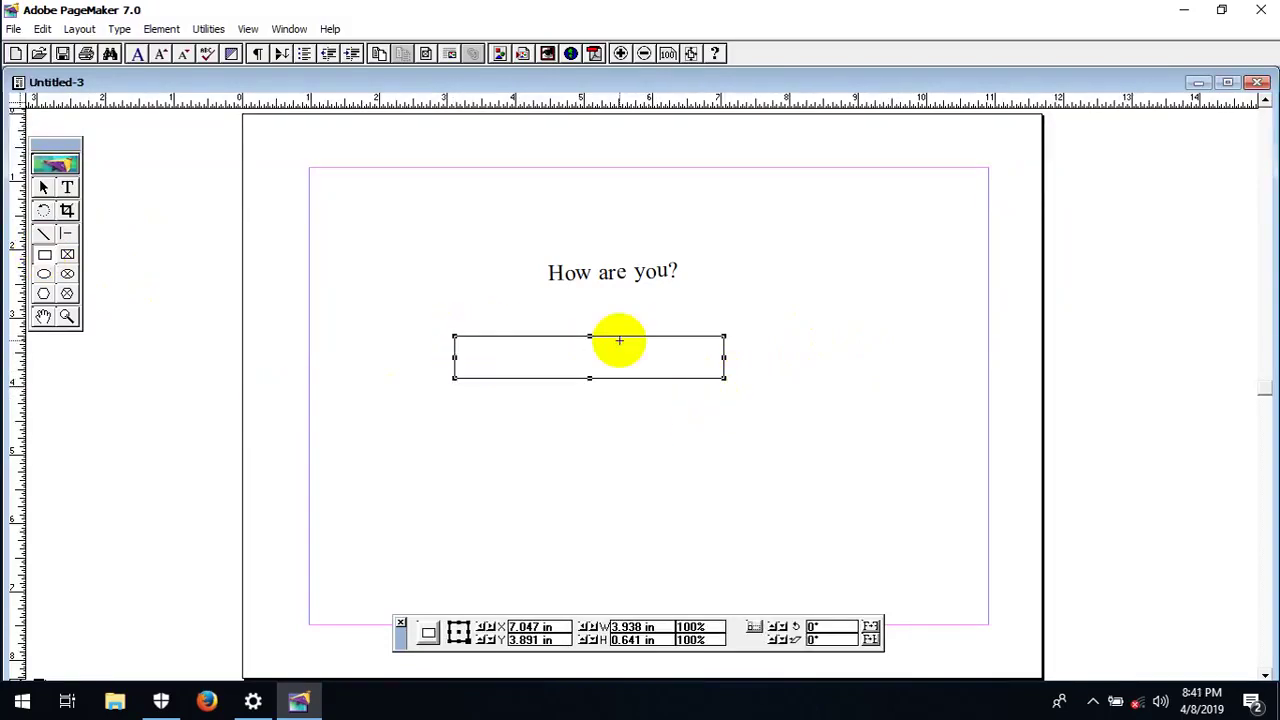
left_click(43, 187)
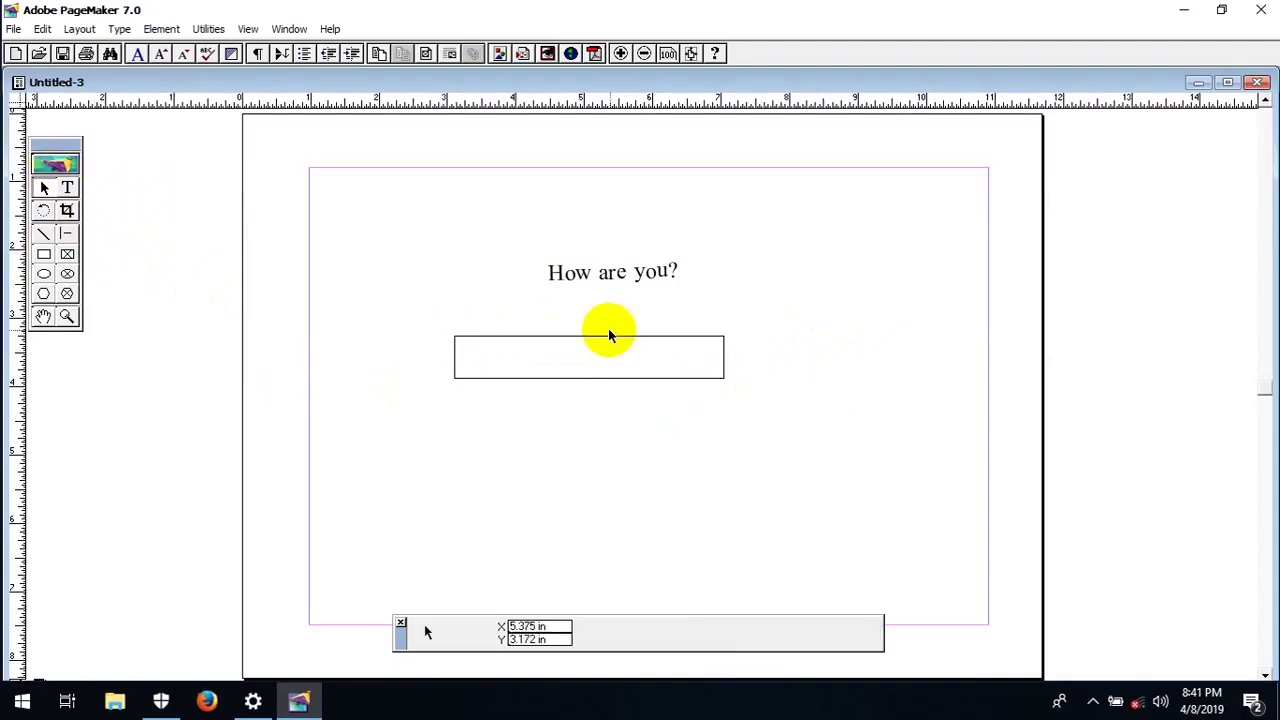
left_click_drag(615, 315, 512, 313)
key("Delete")
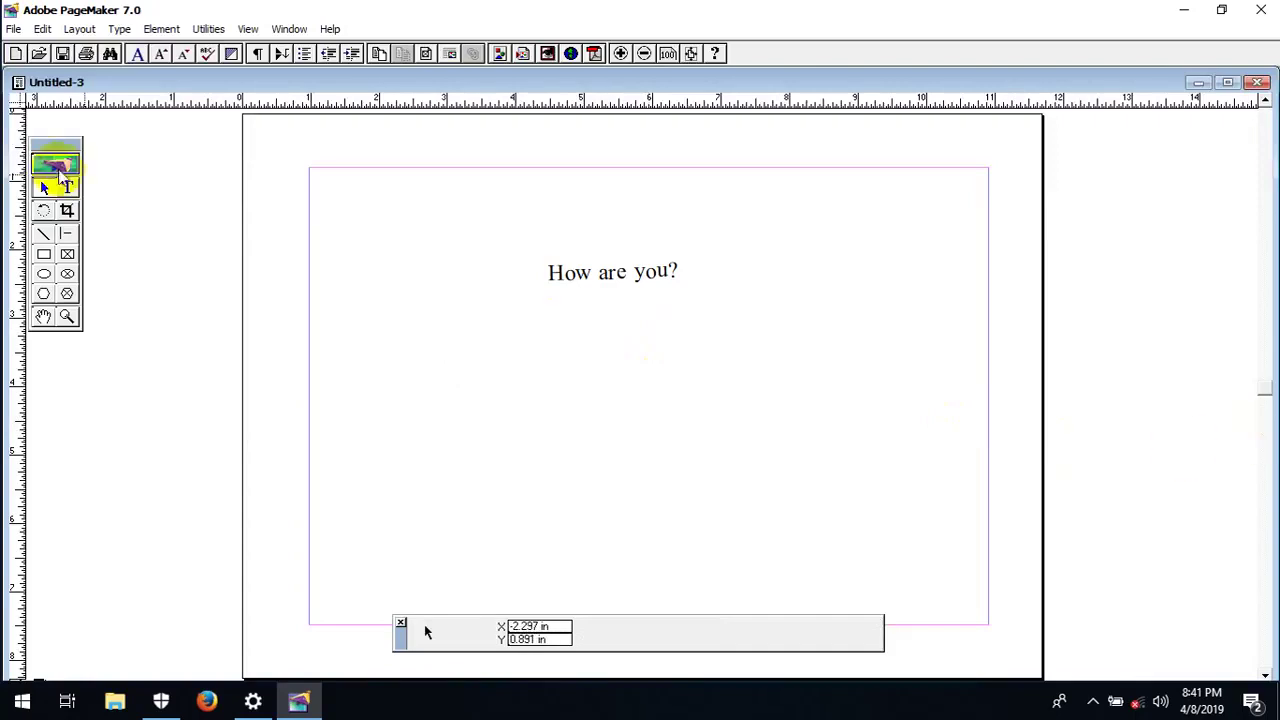
- Draw a rectangular frame about 2.5 by 0.95 inches around the "How are you?" text
left_click(44, 254)
left_click_drag(528, 237, 699, 302)
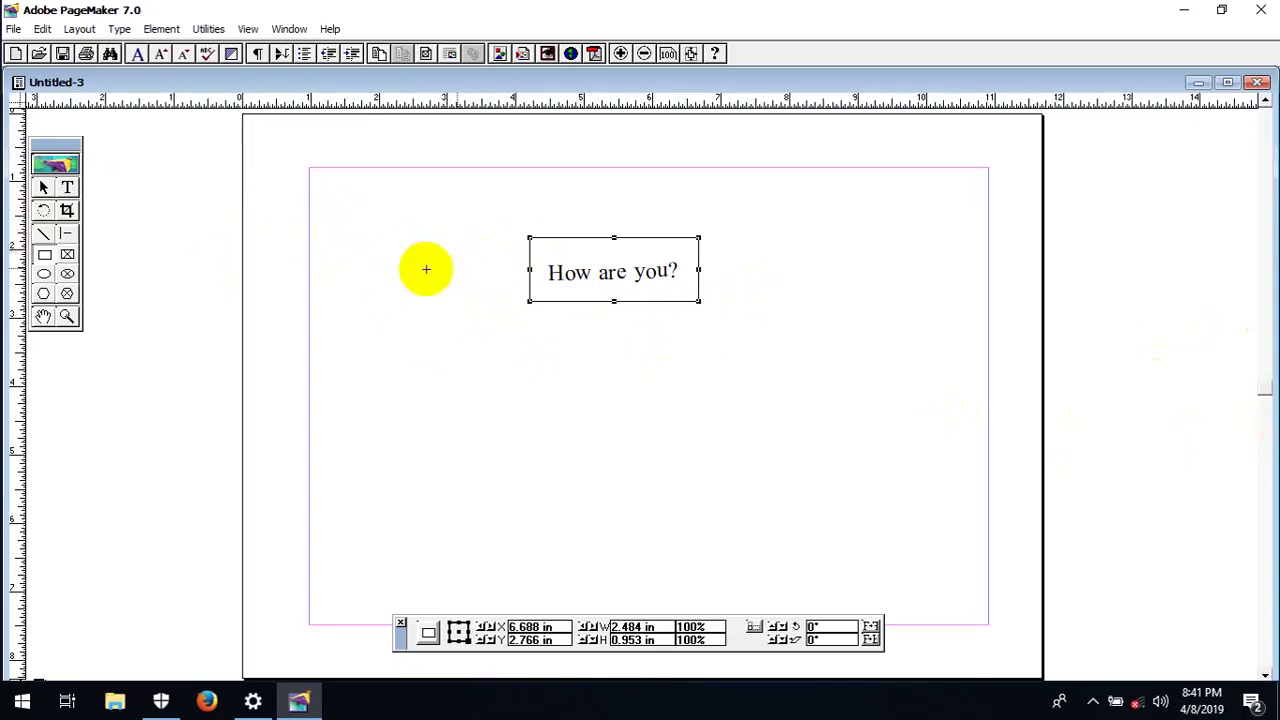
- Replace the frame around the "How are you?" text with a rectangle about 2.5 by 0.67 inches, and delete that rectangle
key("Delete")
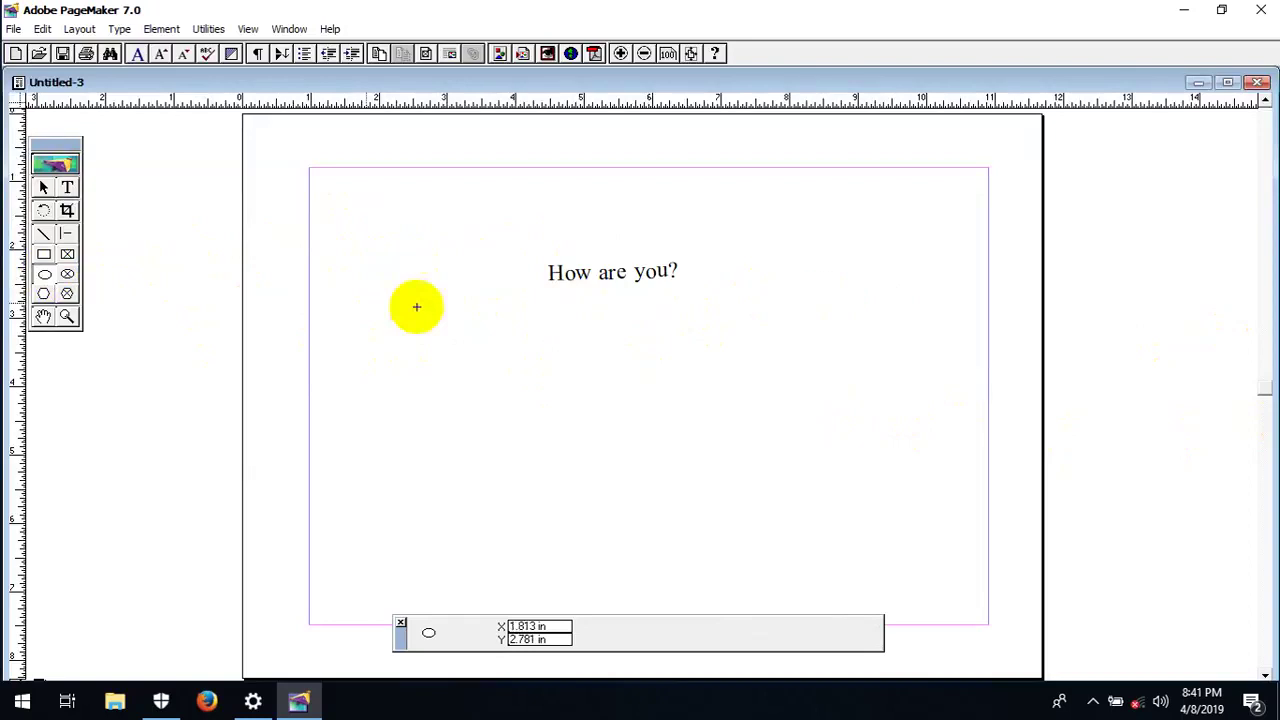
left_click(44, 254)
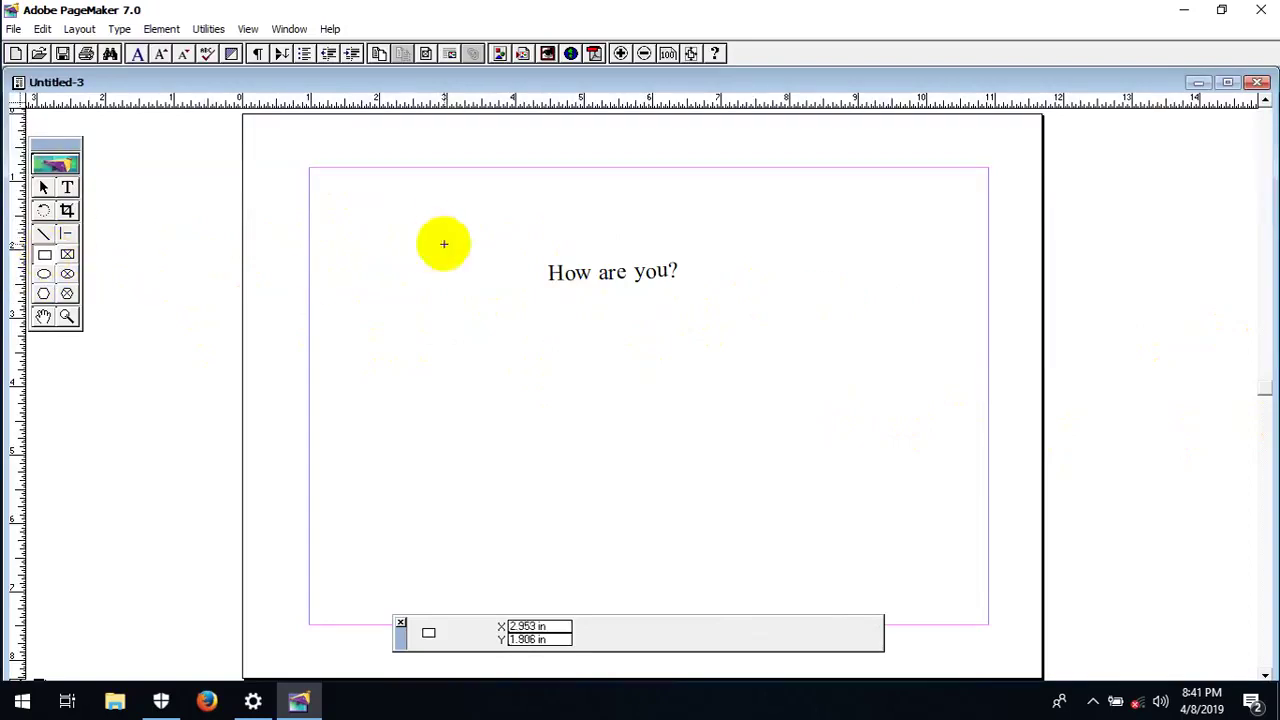
mouse_move(528, 251)
left_mouse_down()
mouse_move(828, 281)
mouse_move(702, 295)
left_mouse_up()
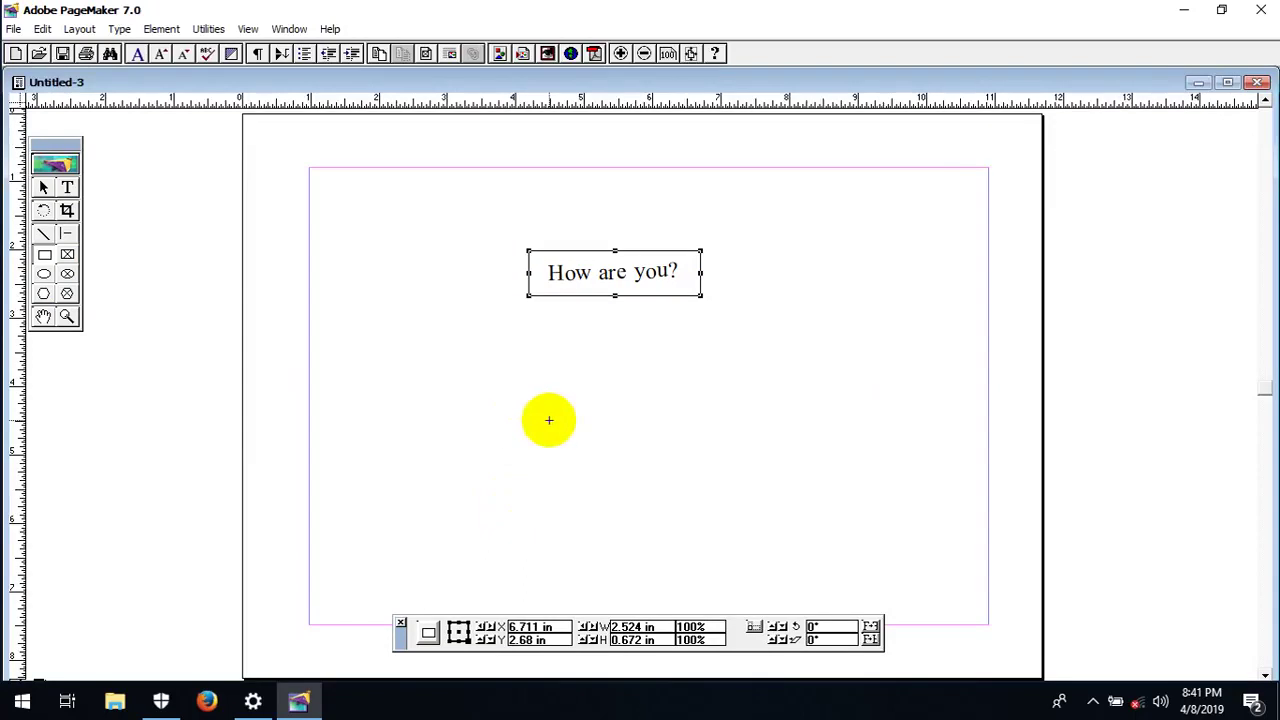
key("Delete")
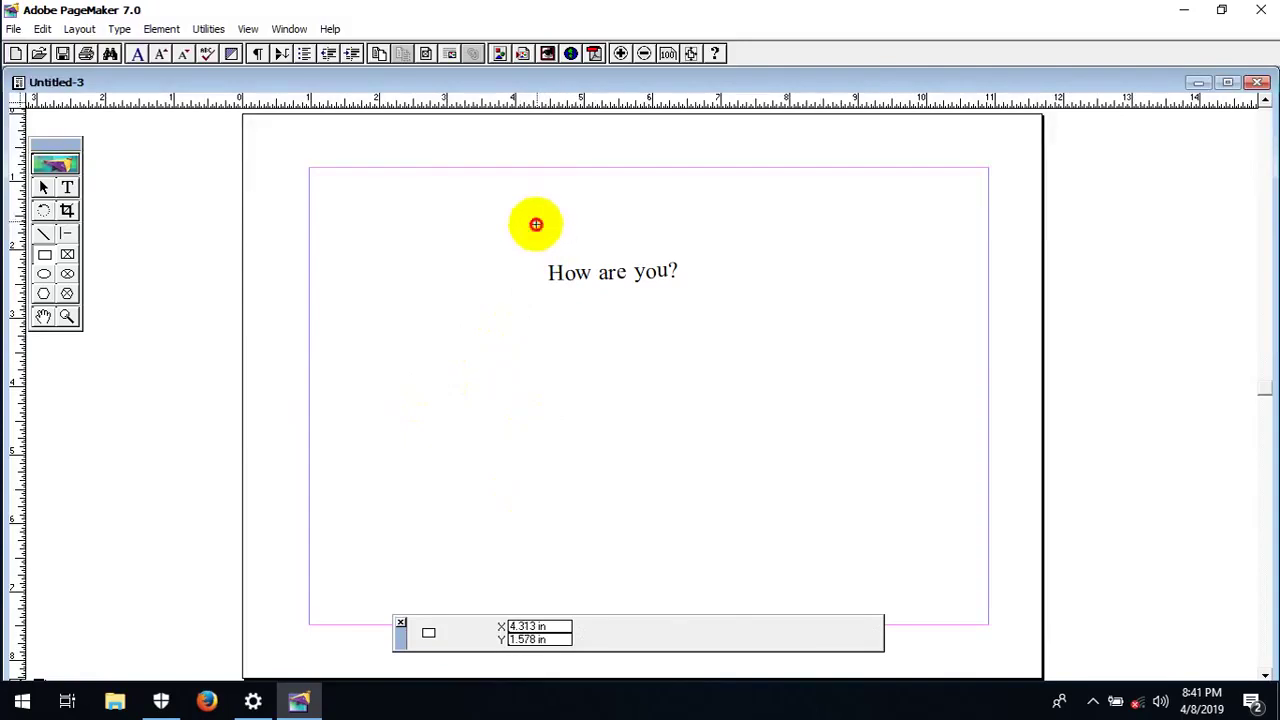
- Around the text, draw and delete a square about 2.2 inches wide, and an ellipse about 3.9 by 1.5 inches
left_click_drag(536, 224, 714, 336)
left_click_drag(751, 350, 787, 372)
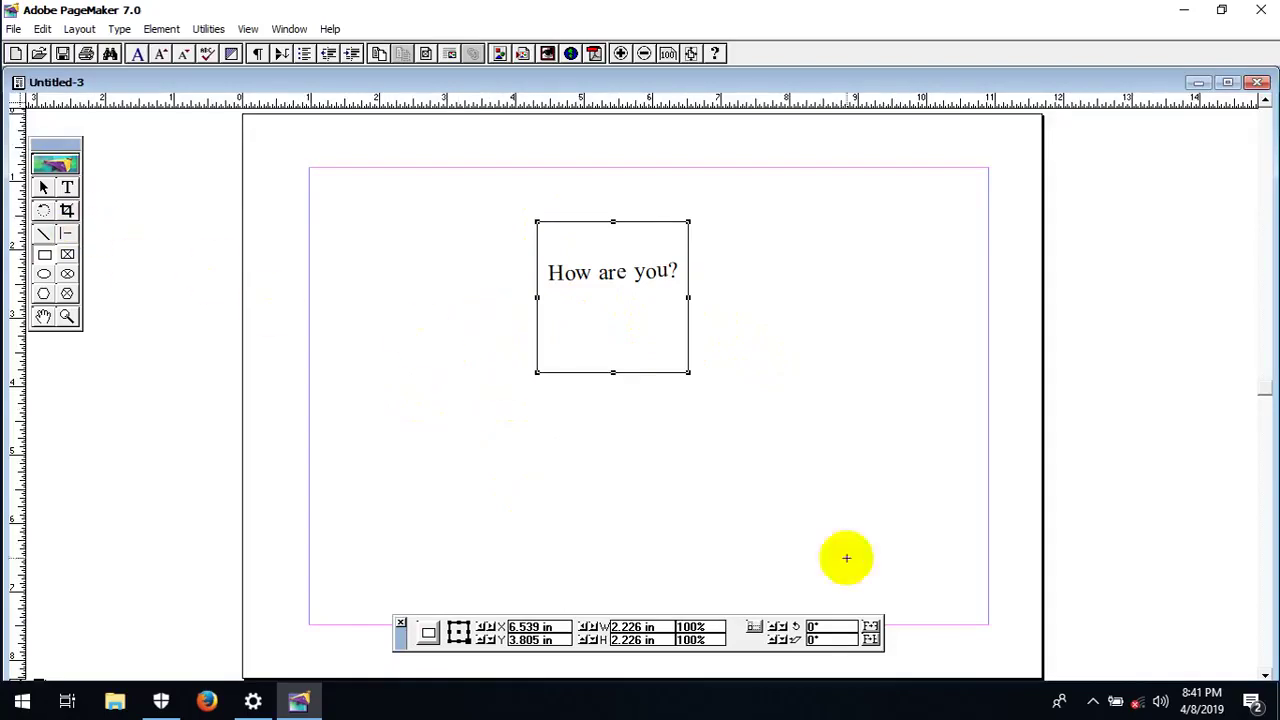
key("Delete")
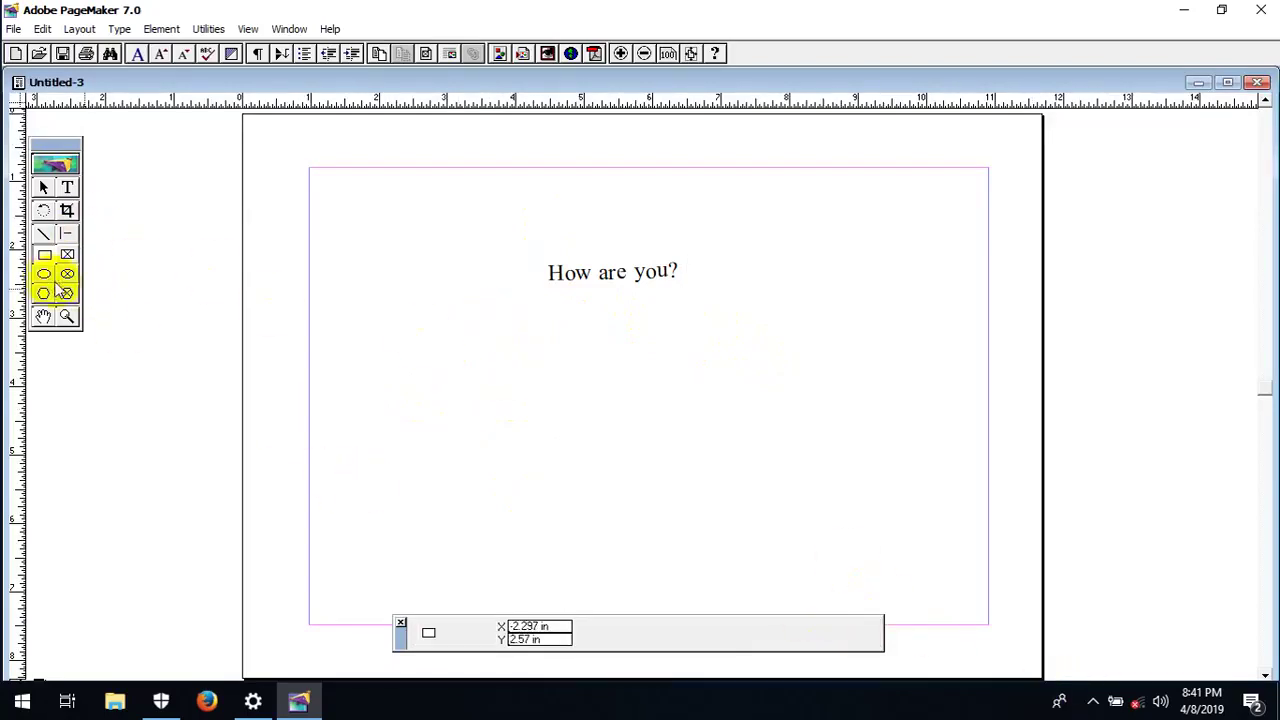
left_click_drag(476, 222, 743, 323)
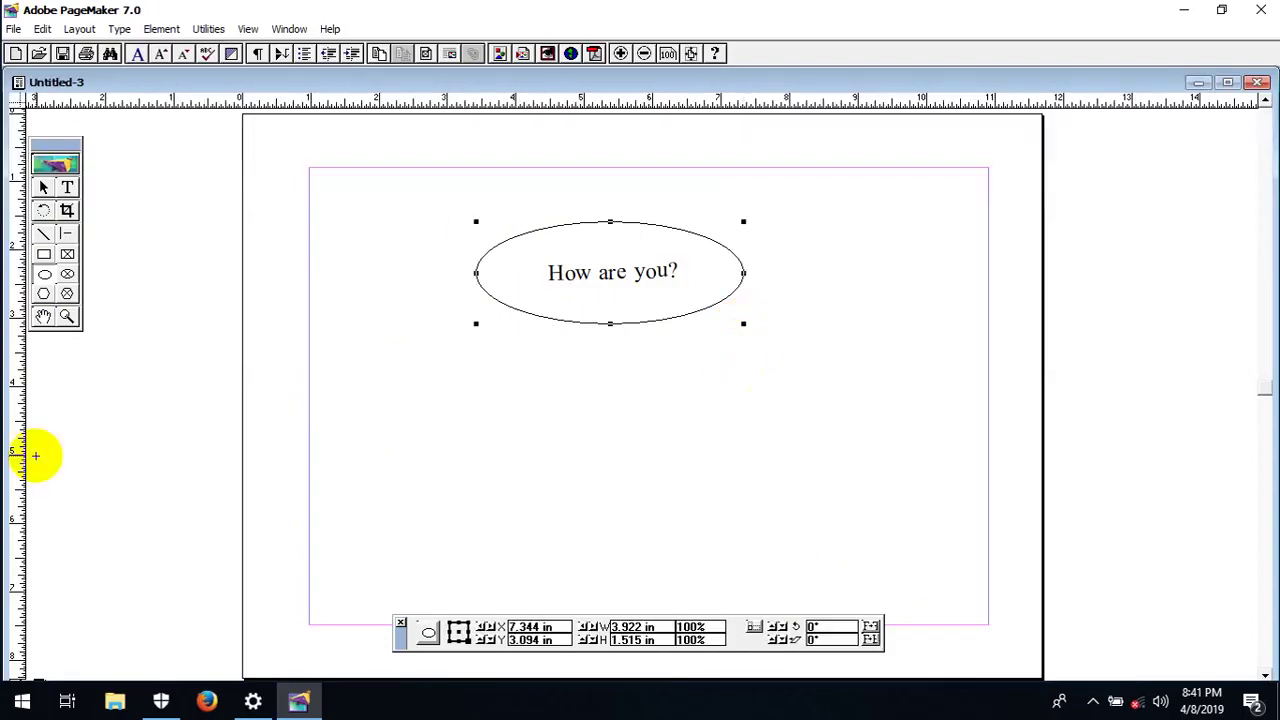
key("Delete")
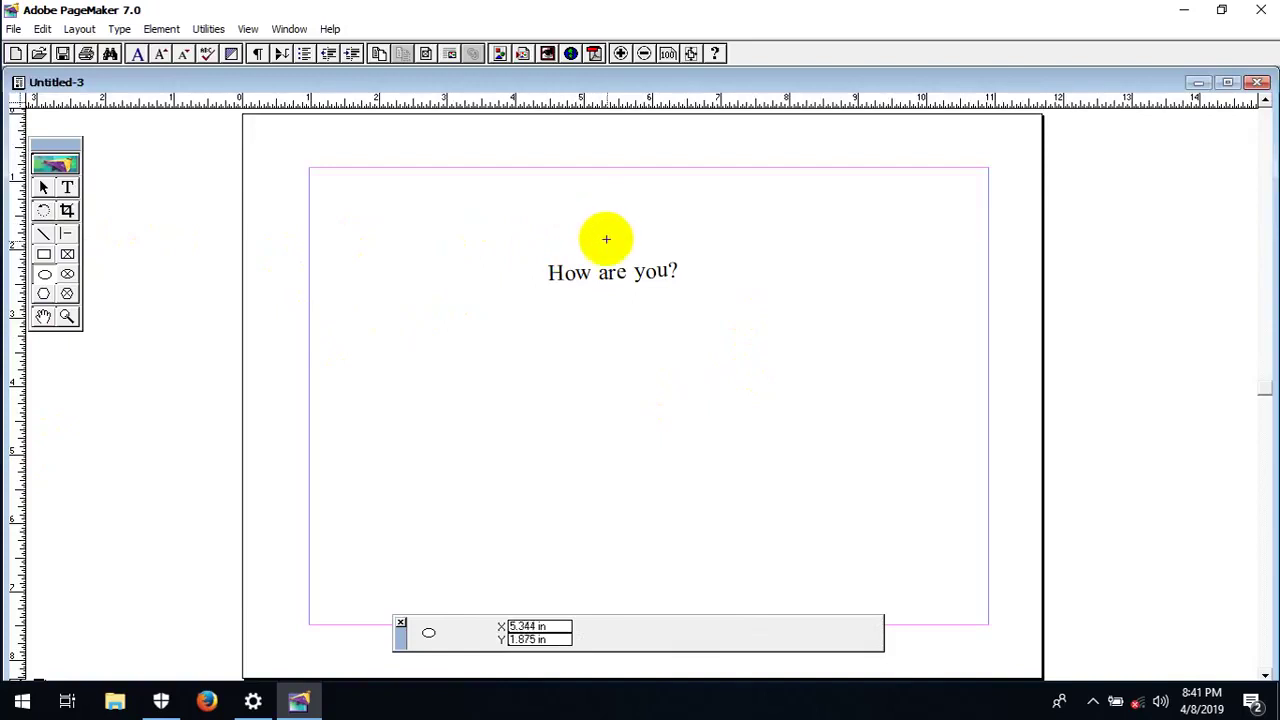
- Draw a circle about 3.1 inches across, nudged left and up to enclose the "How are you?" text, and delete it
mouse_move(603, 208)
left_mouse_down()
mouse_move(631, 346)
mouse_move(818, 462)
left_mouse_up()
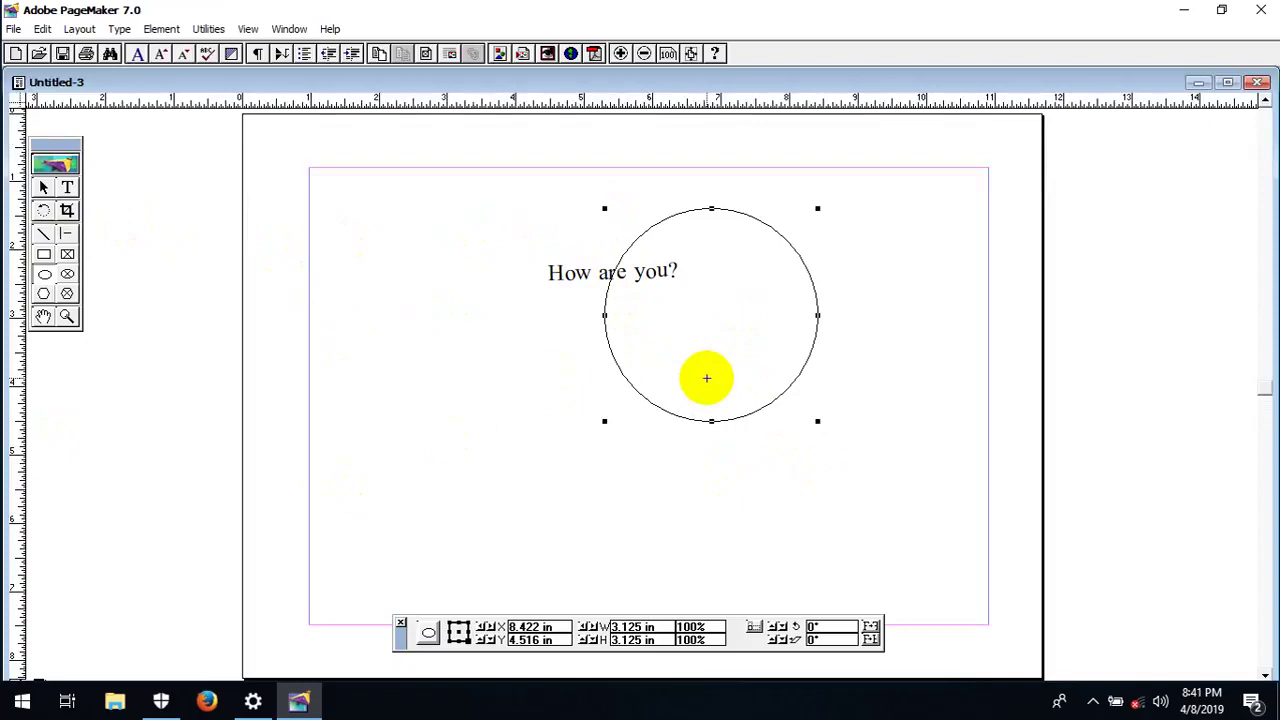
key("Left")
key("Left")
key("Left")
key("Left")
key("Left")
key("Left")
key("Left")
key("Left")
key("Left")
key("Left")
key("Left")
key("Left")
key("Left")
key("Left")
key("Left")
key("Left")
key("Left")
key("Left")
key("Left")
key("Left")
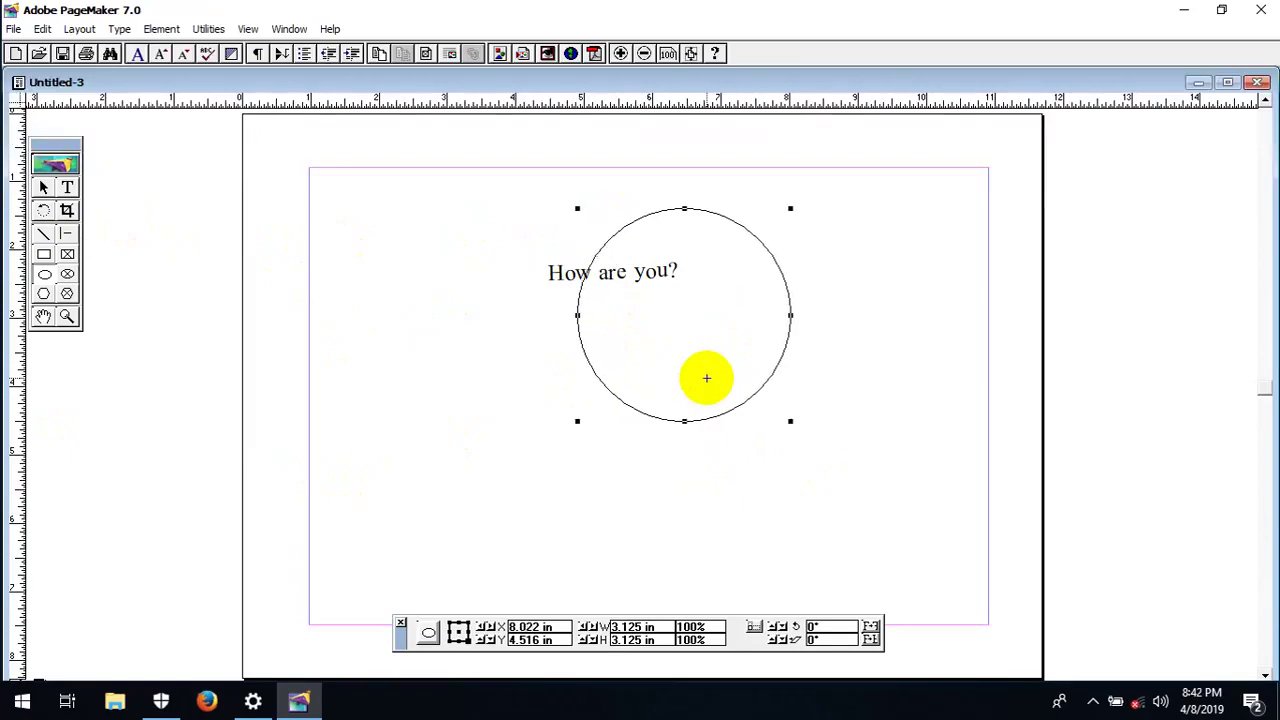
key("Left")
key("Left")
key("Left")
key("Left")
key("Left")
key("Left")
key("Left")
key("Left")
key("Left")
key("Left")
key("Left")
key("Left")
key("Left")
key("Left")
key("Left")
key("Left")
key("Left")
key("Left")
key("Left")
key("Left")
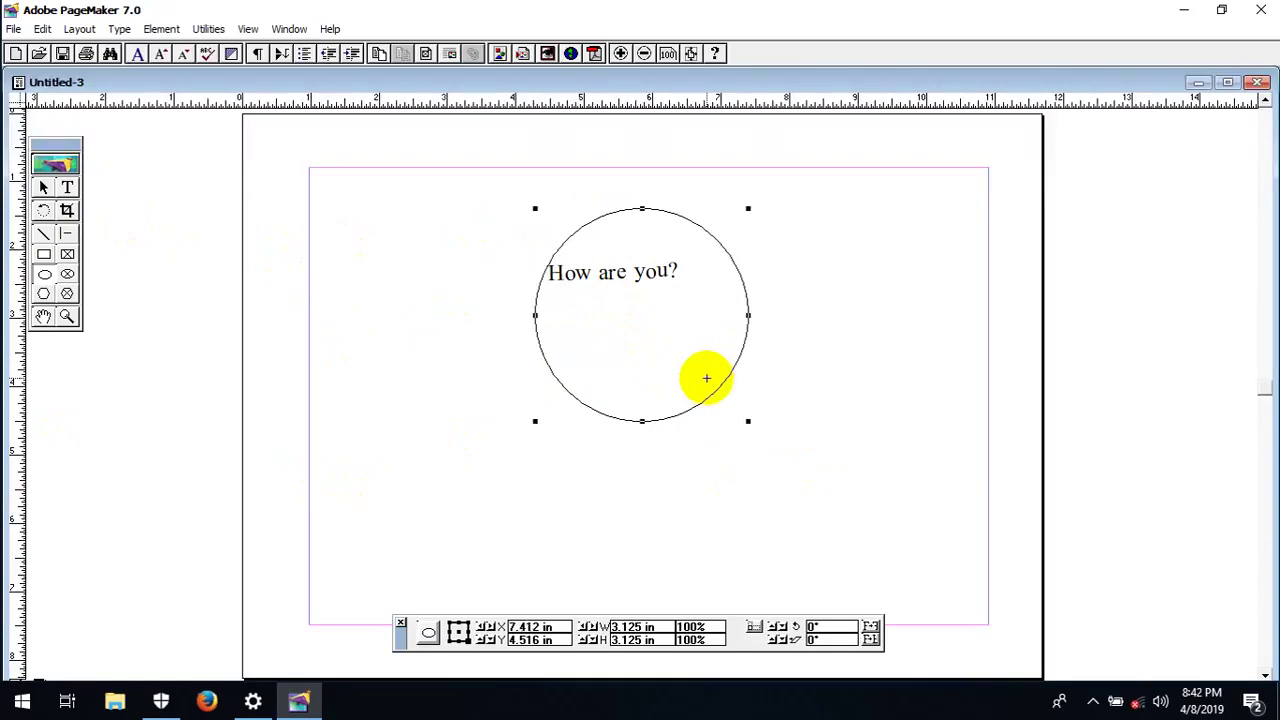
key("Left")
key("Left")
key("Left")
key("Left")
key("Left")
key("Left")
key("Left")
key("Left")
key("Left")
key("Left")
key("Left")
key("Left")
key("Left")
key("Left")
key("Left")
key("Left")
key("Left")
key("Left")
key("Left")
key("Left")
key("Up")
key("Up")
key("Up")
key("Up")
key("Up")
key("Up")
key("Up")
key("Up")
key("Up")
key("Up")
key("Up")
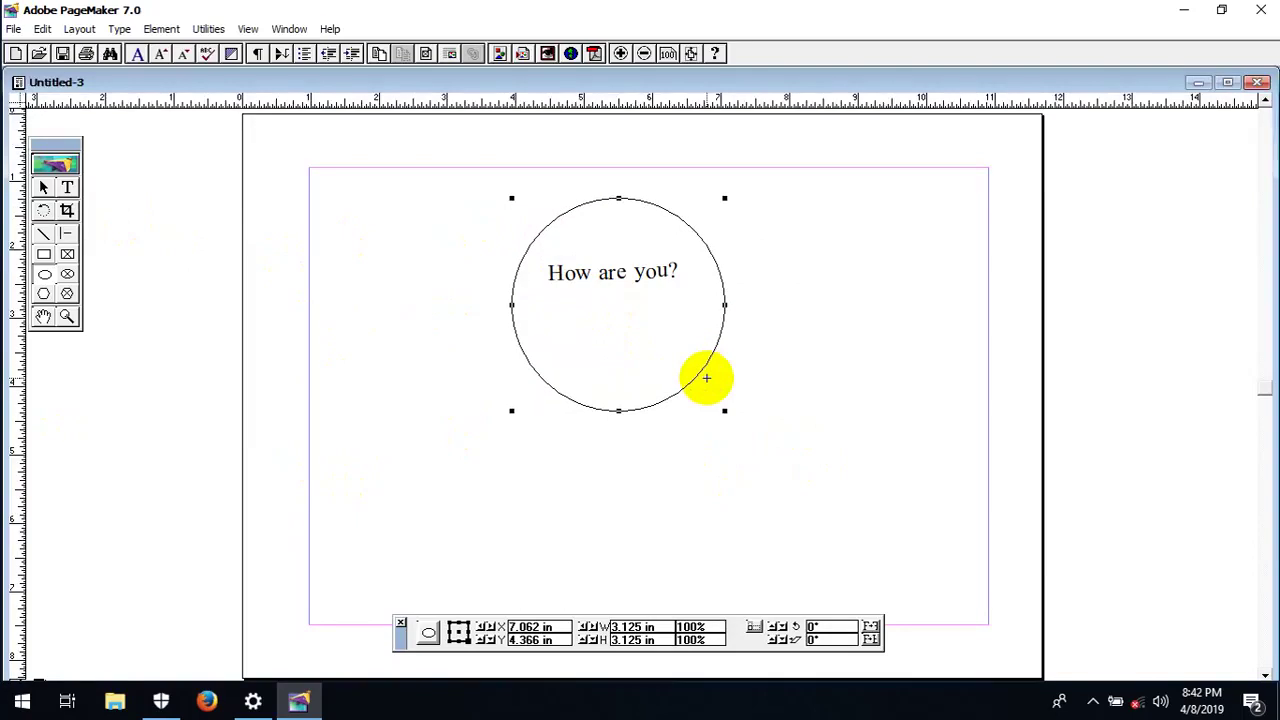
key("Delete")
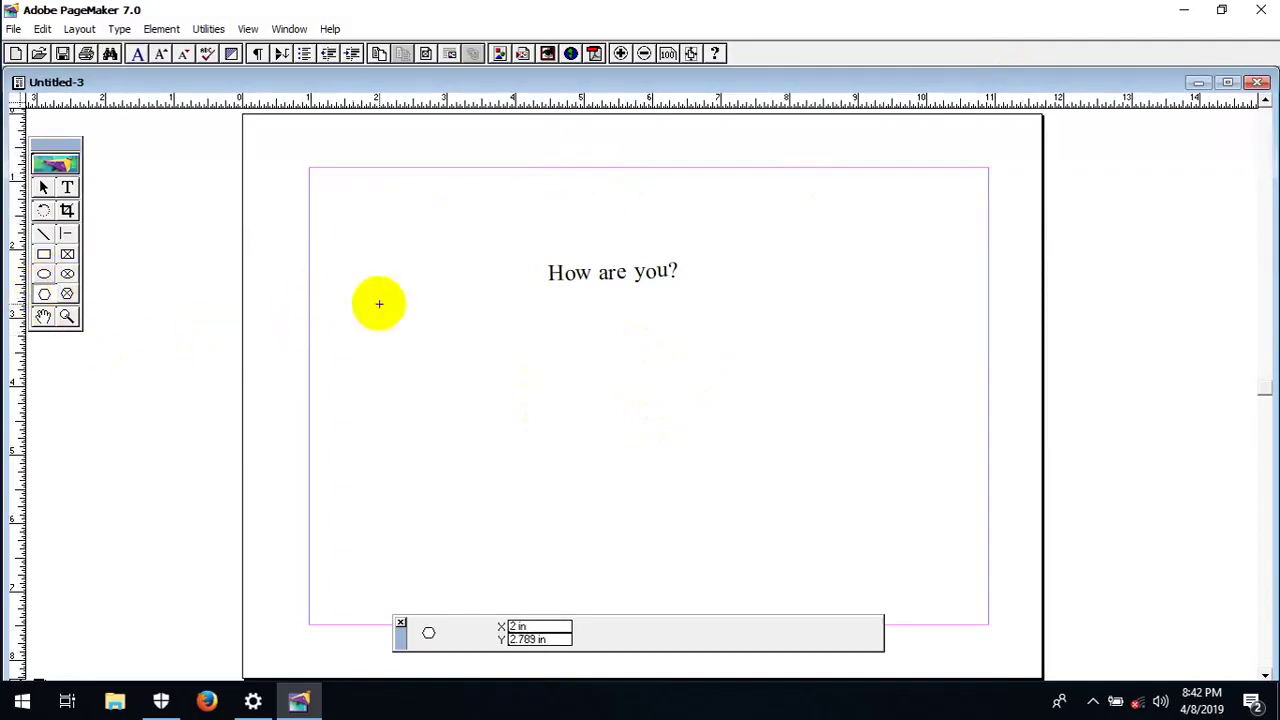
- Draw a closed irregular polygon about 3.4 by 1.9 inches below the text, and delete it
left_click(585, 353)
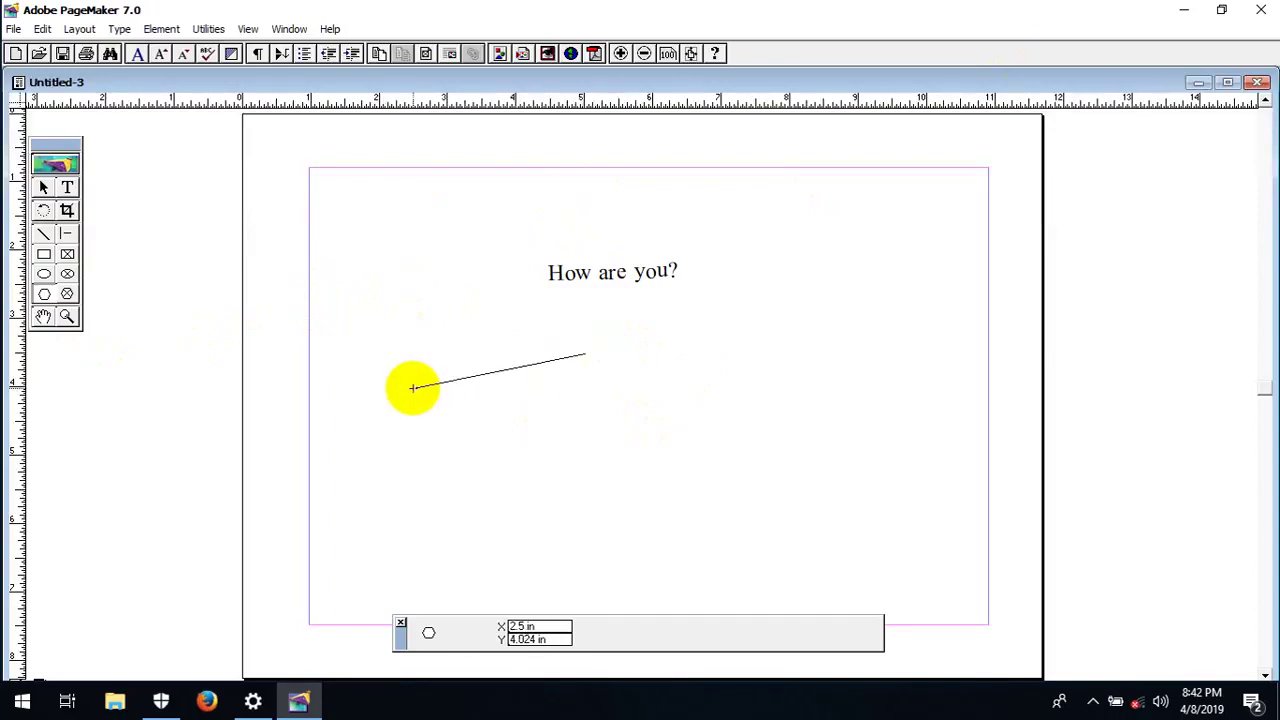
left_click(537, 383)
left_click(562, 437)
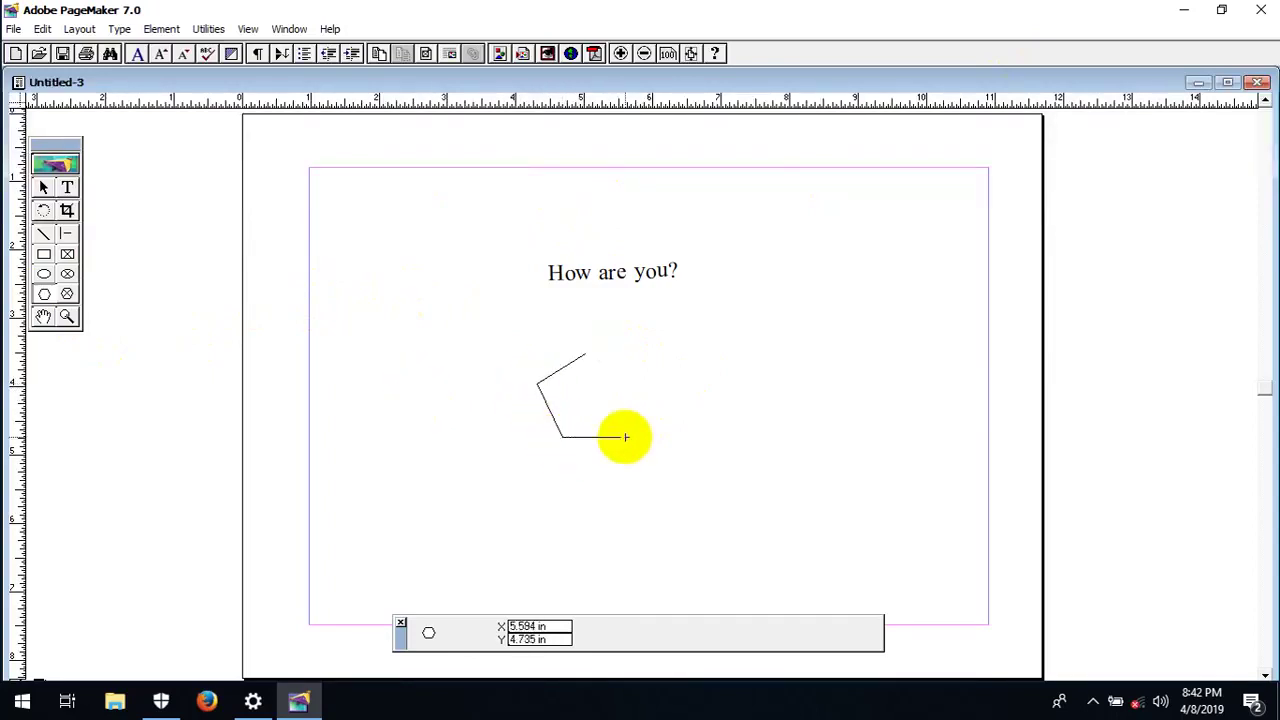
left_click(621, 455)
left_click(669, 429)
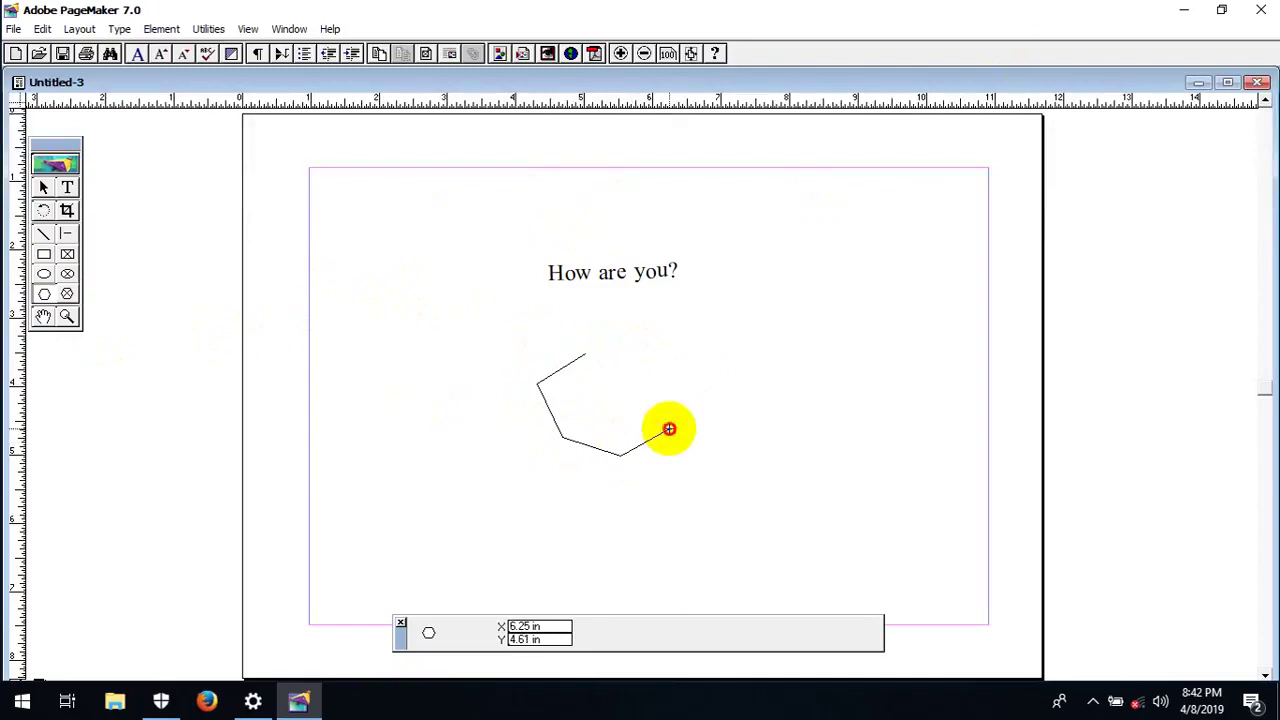
left_click(703, 354)
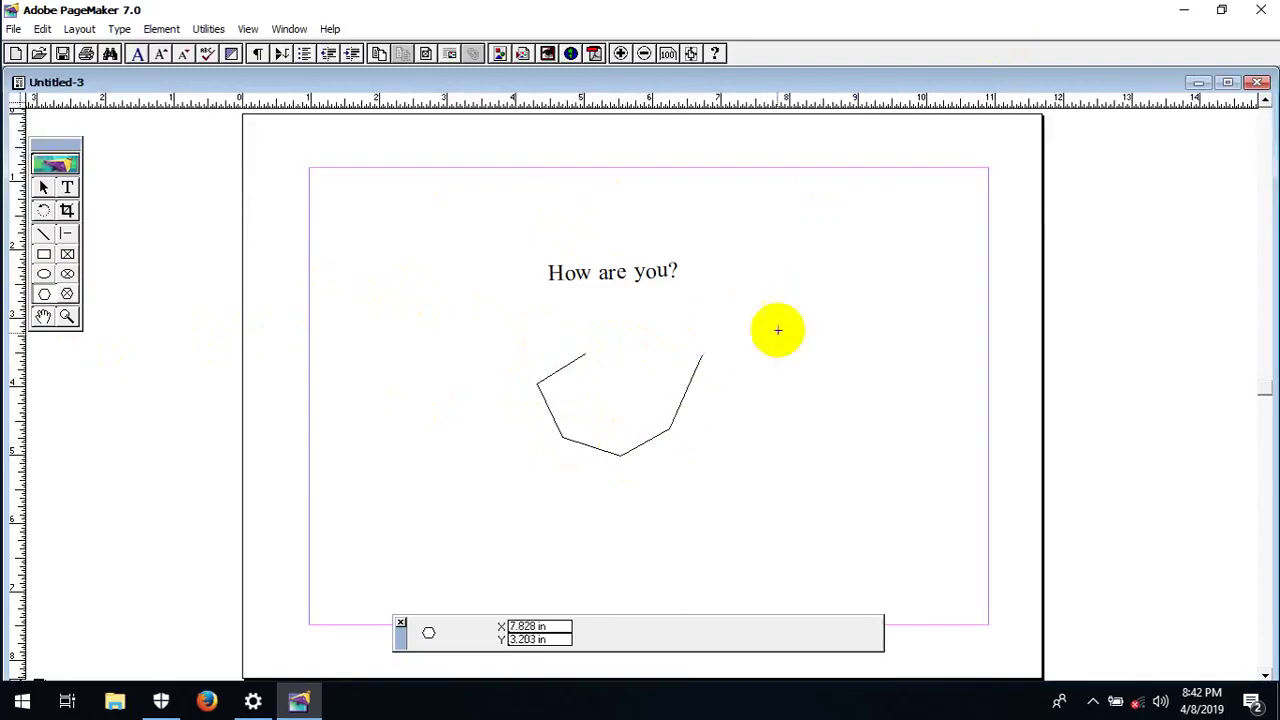
left_click(737, 397)
left_click(715, 432)
left_click(745, 456)
left_click(769, 396)
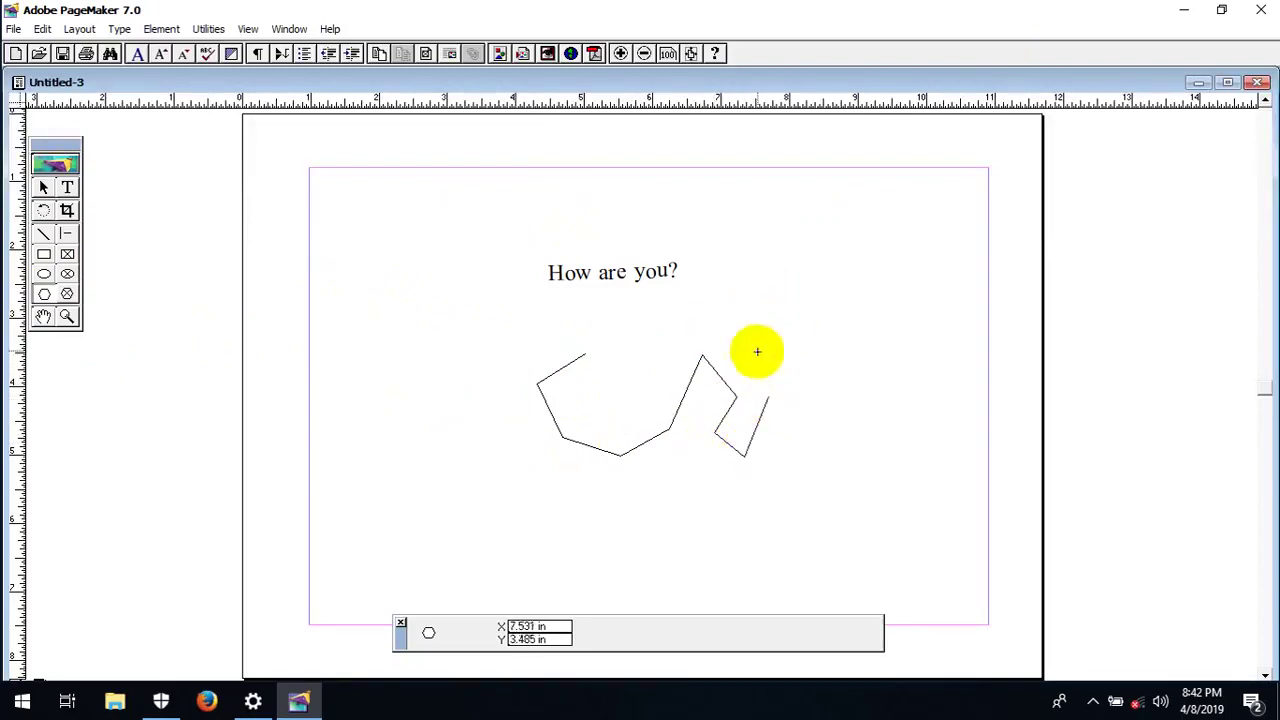
left_click(737, 337)
left_click(660, 326)
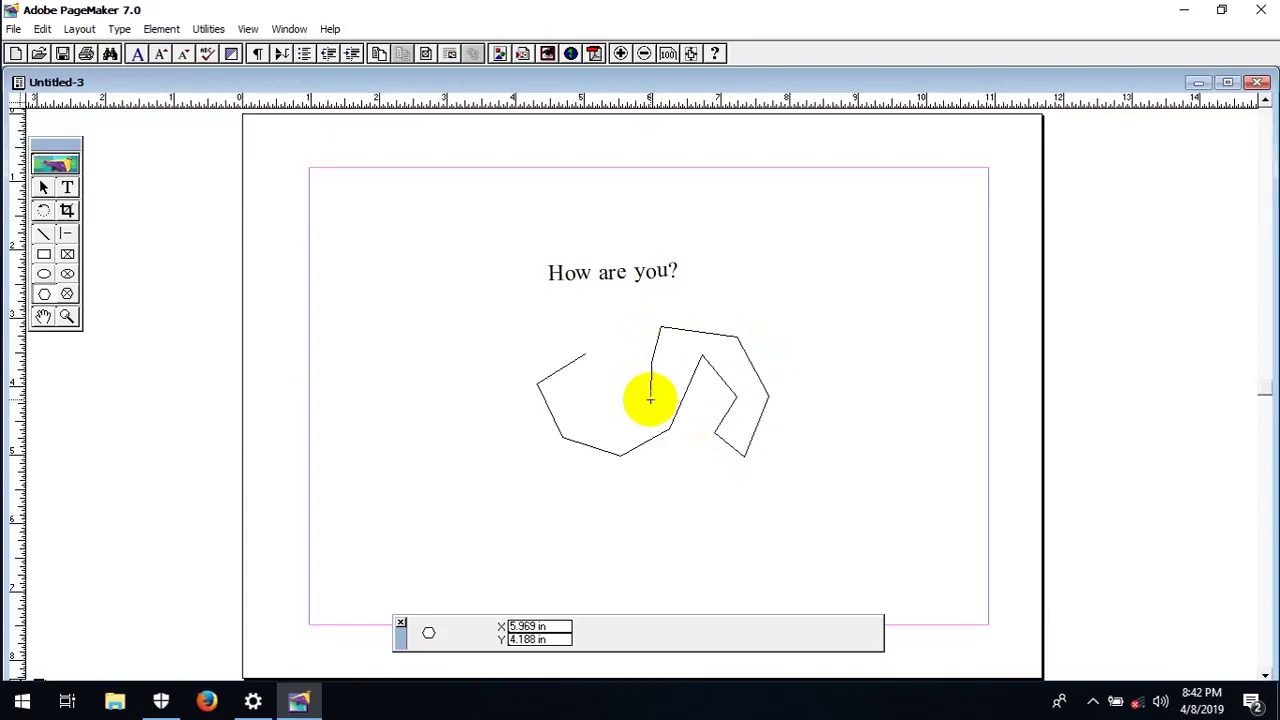
left_click(650, 396)
left_click(617, 368)
left_click(615, 432)
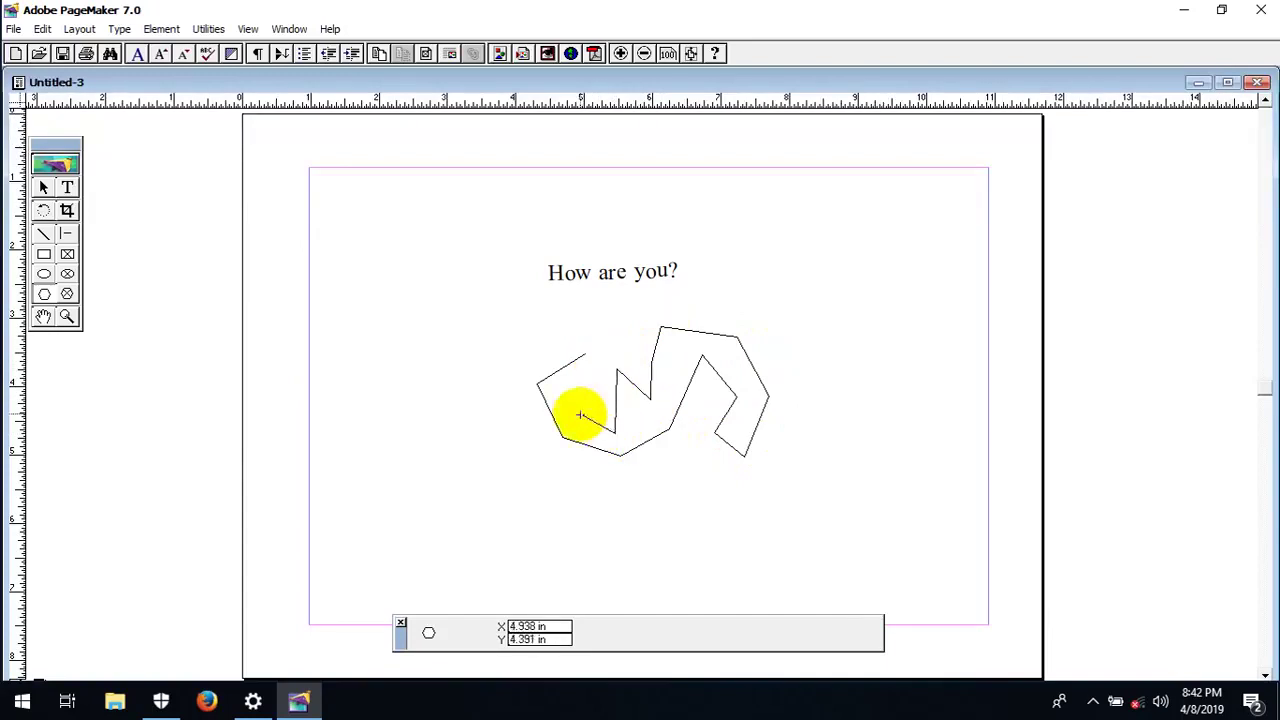
left_click(580, 398)
left_click(609, 357)
left_click(585, 352)
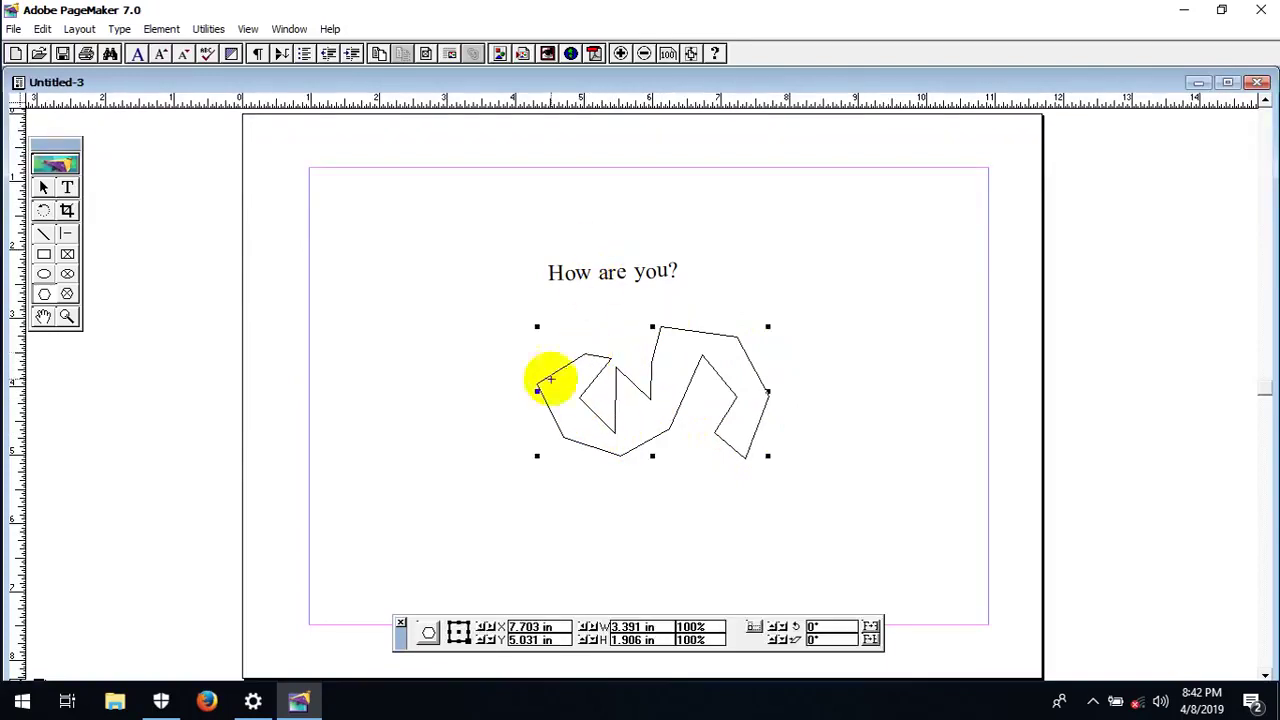
key("Delete")
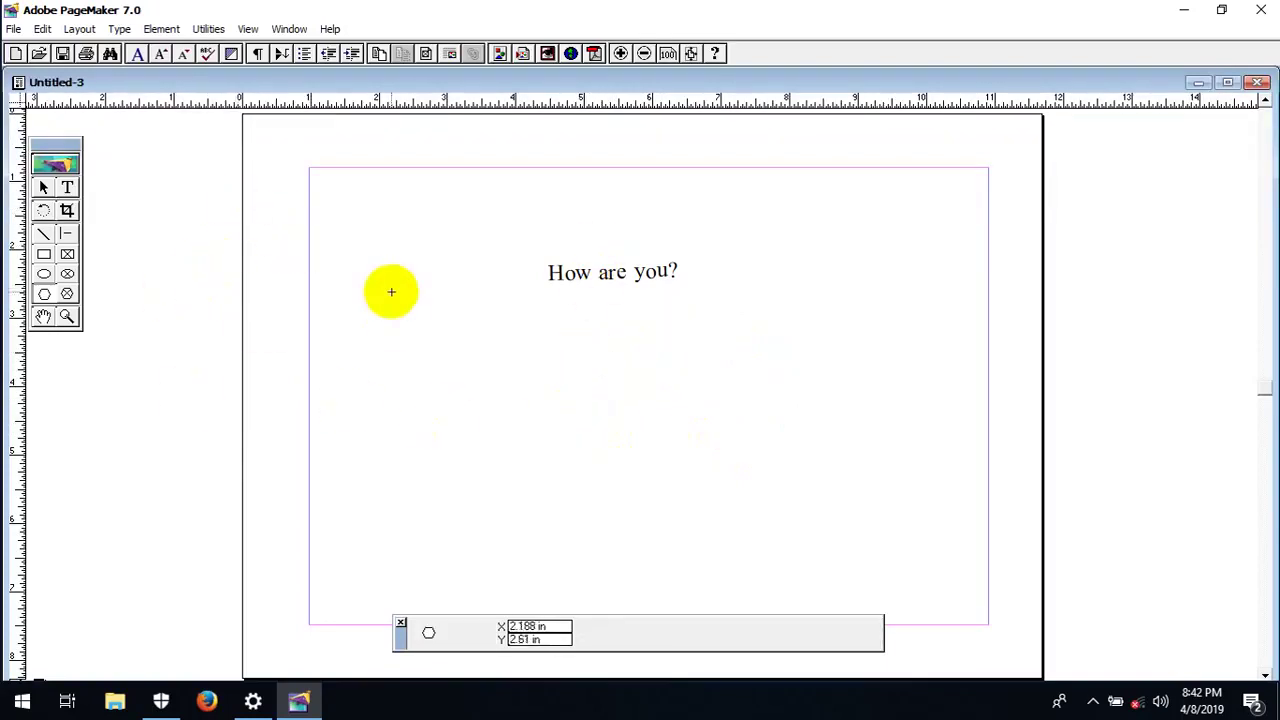
- Draw and delete two hexagons below and left of the text, about 1.9 by 1.7 inches and about 1.8 by 1.6 inches
left_click_drag(397, 278, 527, 390)
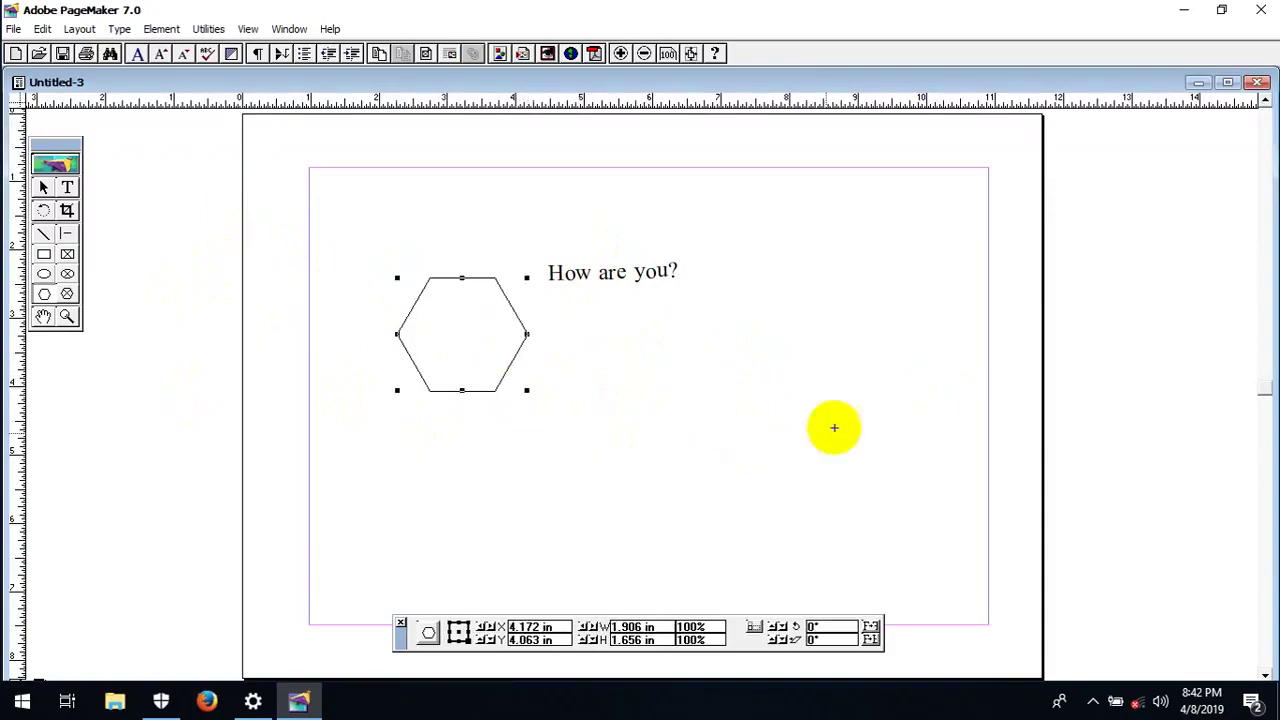
key("Delete")
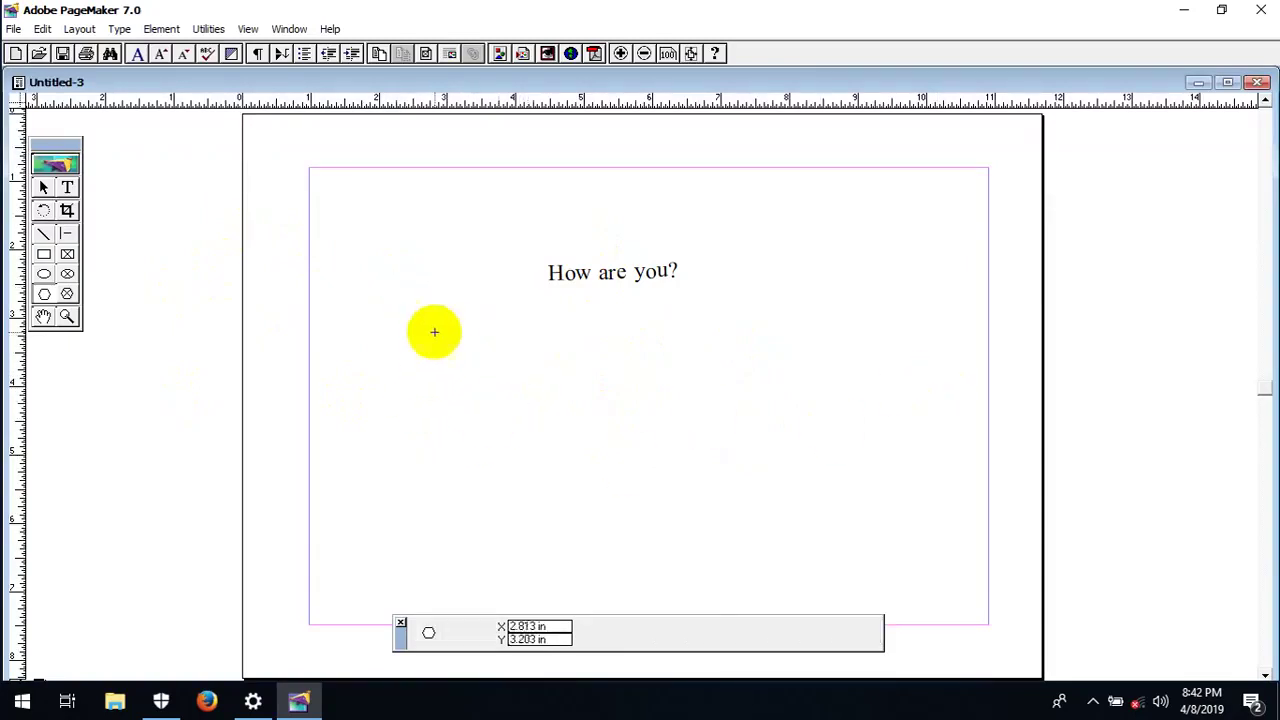
left_click_drag(437, 293, 562, 426)
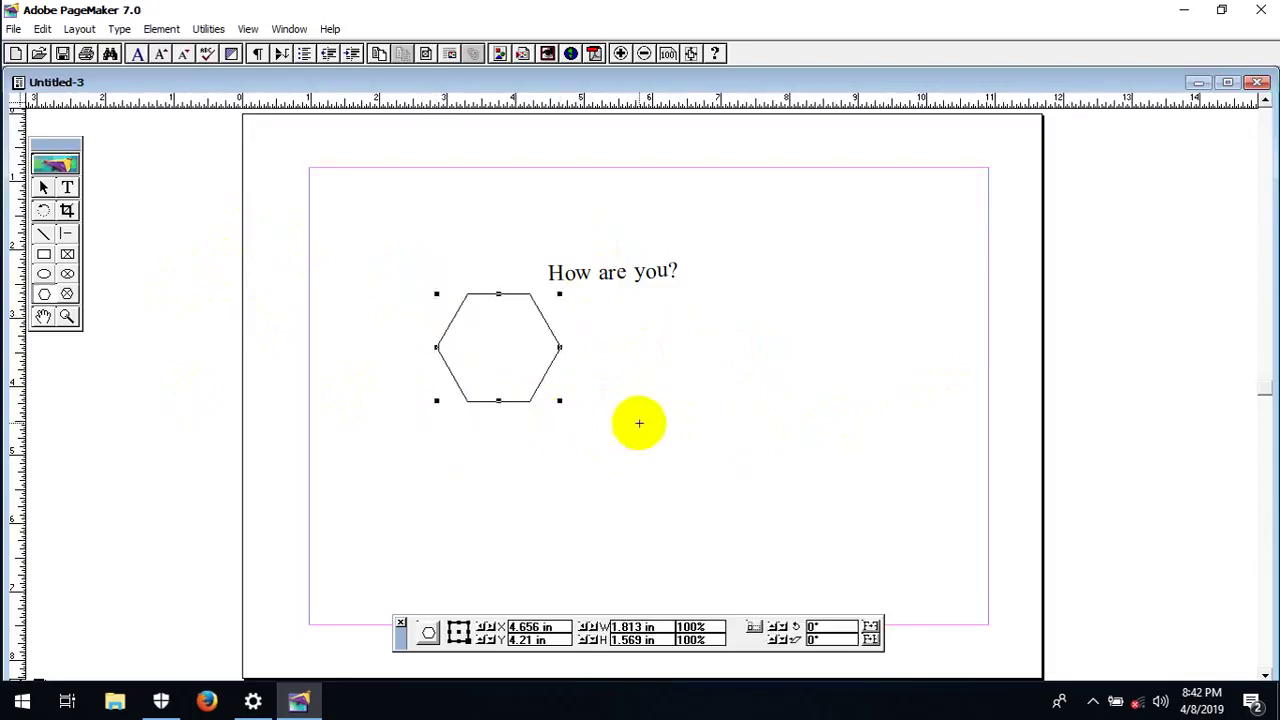
key("Delete")
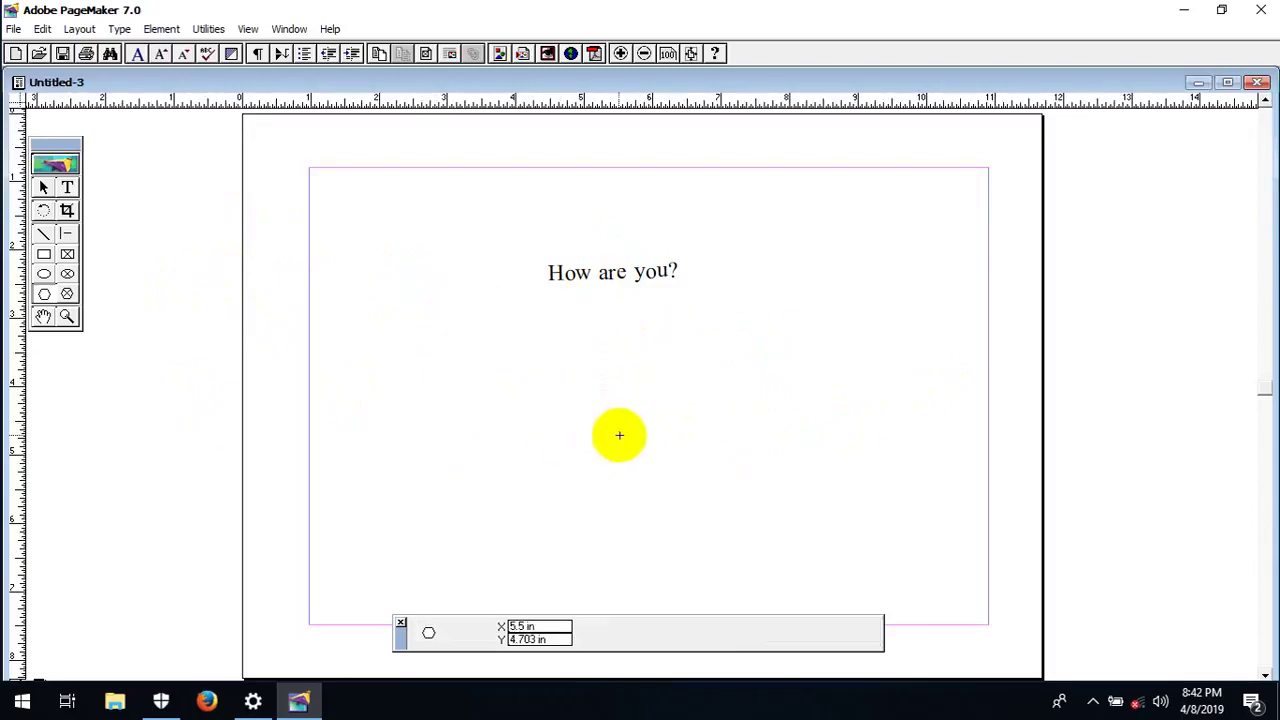
- Configure the Polygon tool for 5 sides with a 45% star inset
double_click(44, 294)
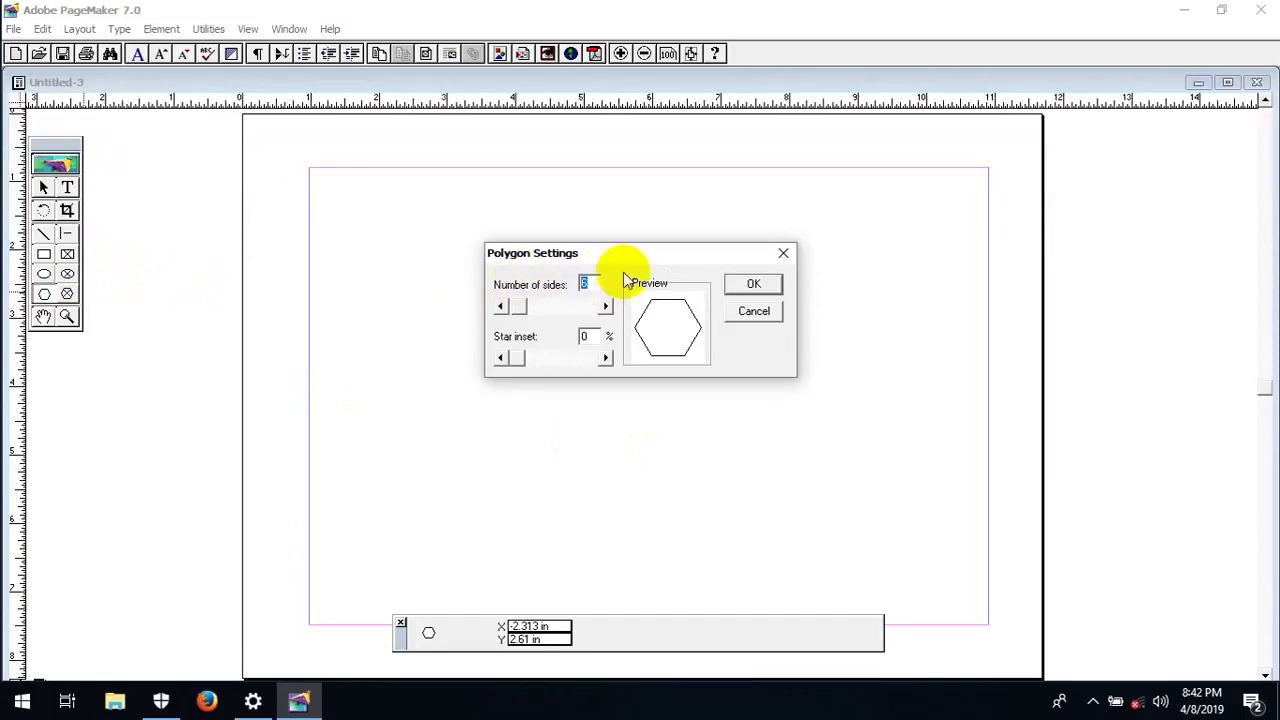
type("5")
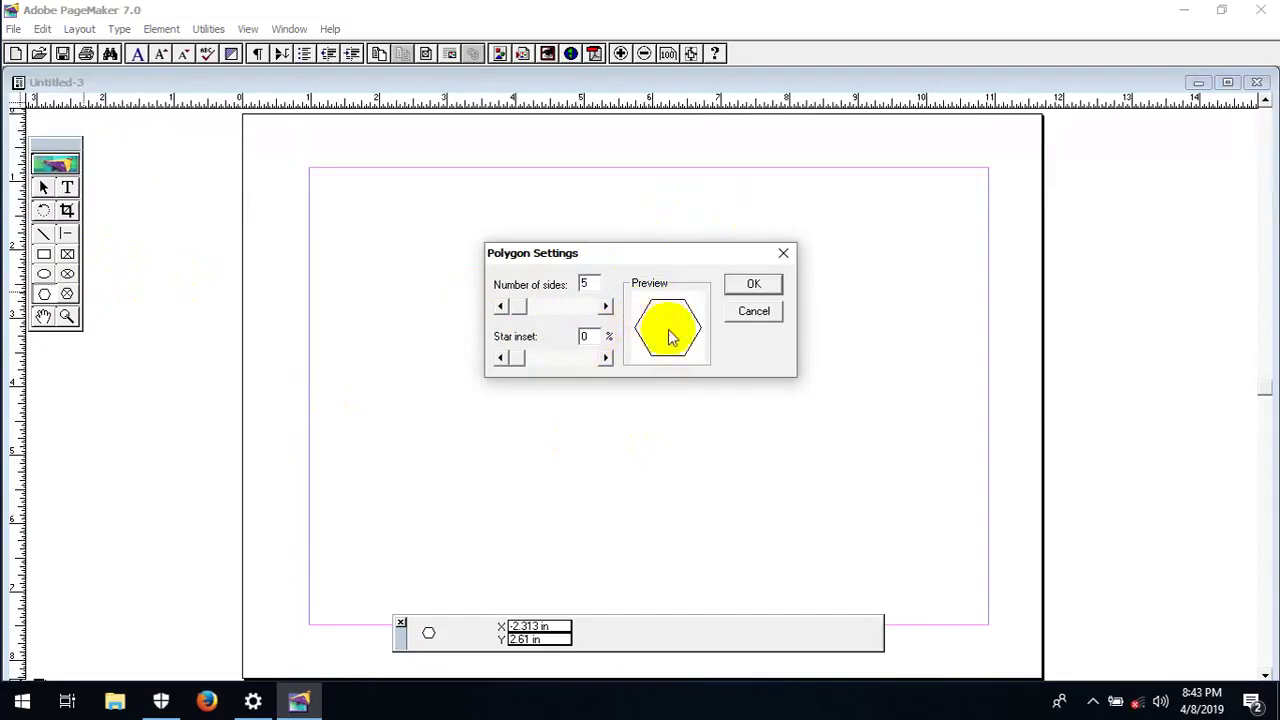
left_click_drag(592, 337, 565, 337)
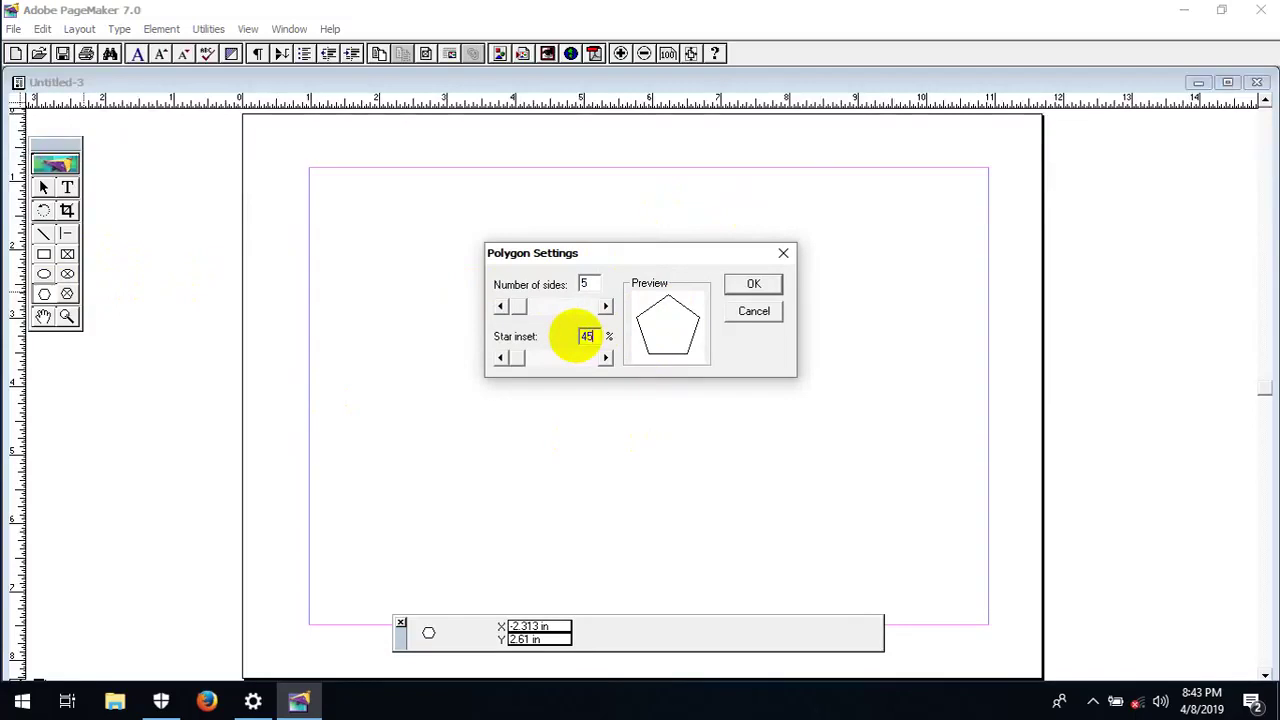
left_click(755, 283)
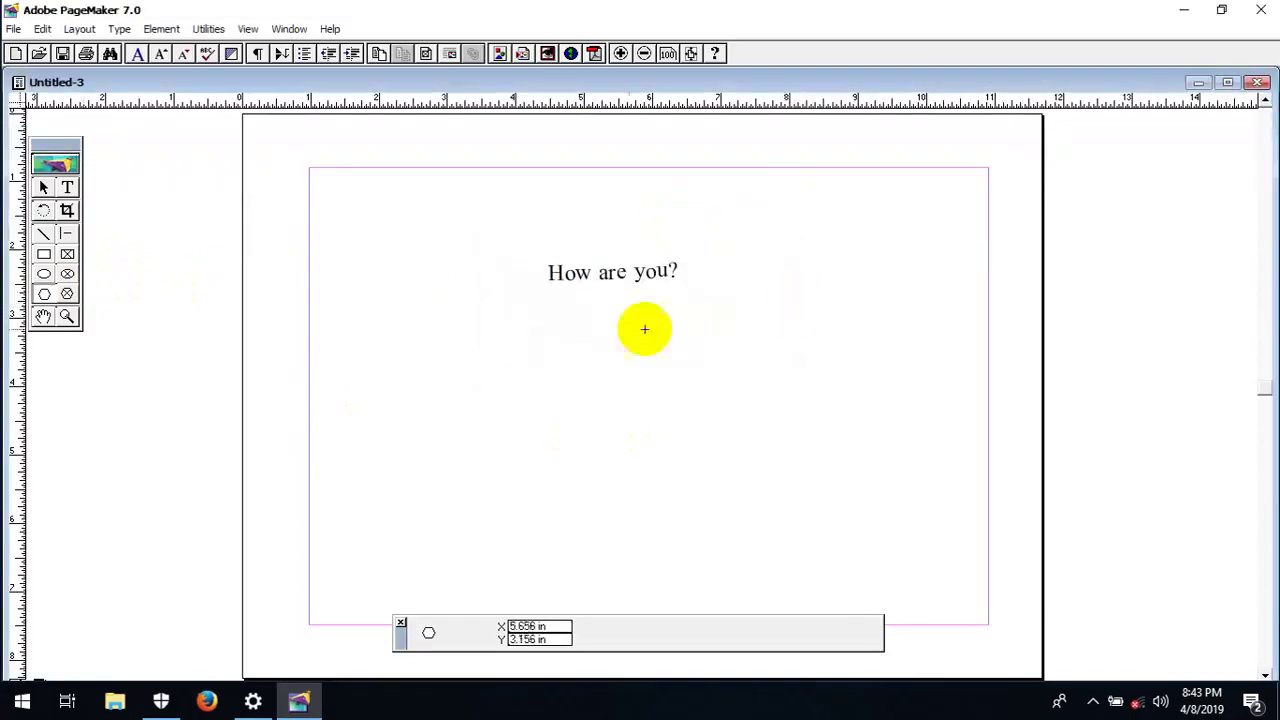
- Draw a five-pointed star about 2.2 by 2.1 inches below the text and delete it, and repeat with a second star
left_click_drag(517, 318, 671, 486)
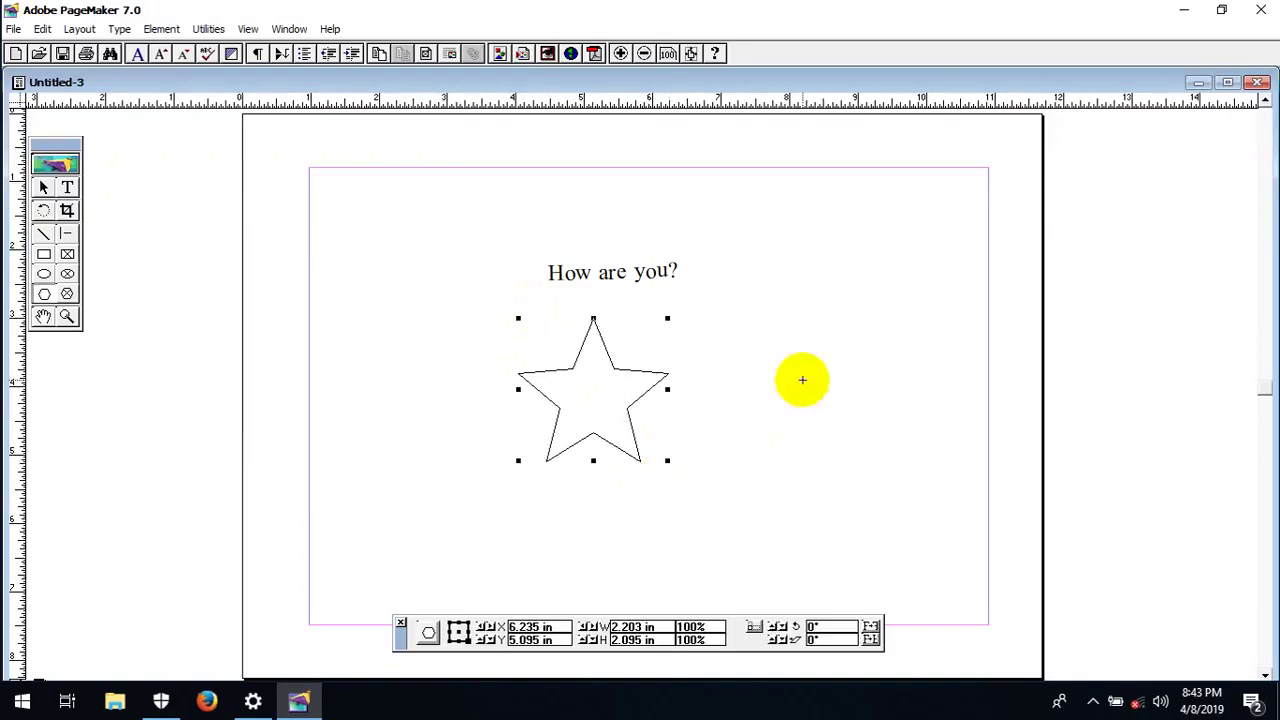
key("Delete")
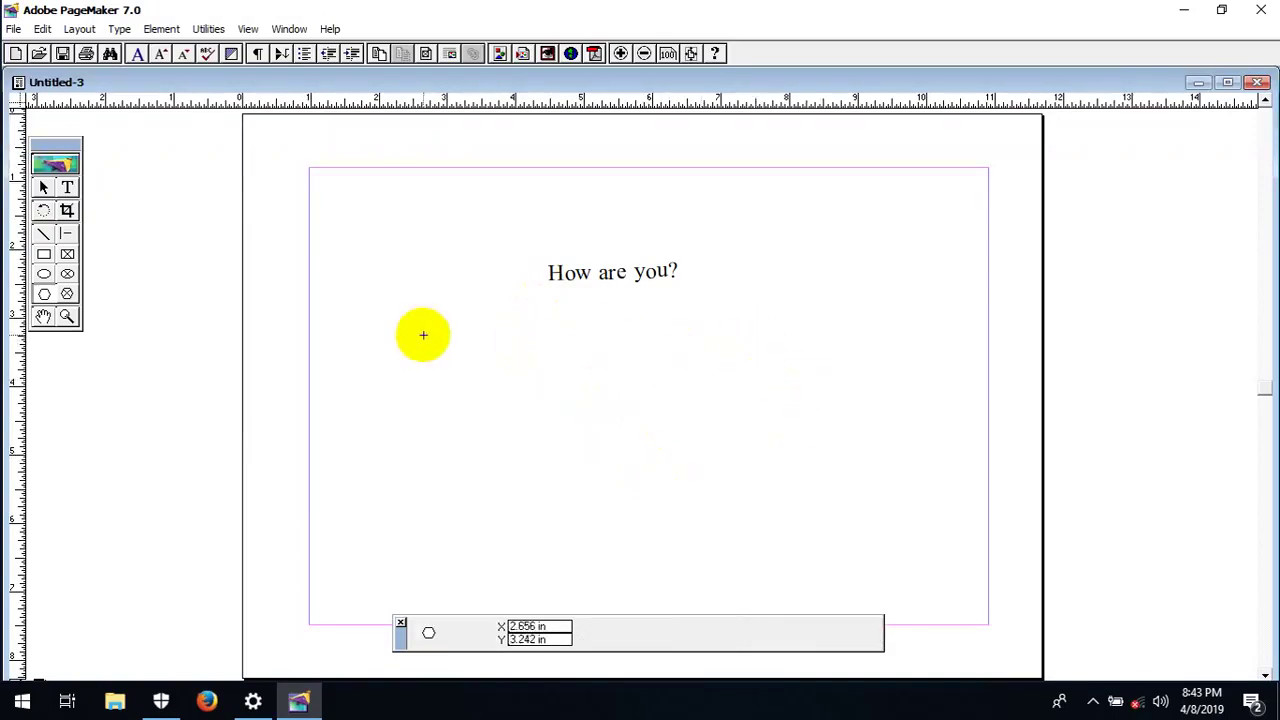
mouse_move(442, 325)
left_mouse_down()
mouse_move(551, 509)
mouse_move(651, 491)
mouse_move(626, 409)
mouse_move(546, 458)
mouse_move(723, 494)
mouse_move(649, 417)
mouse_move(652, 541)
mouse_move(640, 394)
mouse_move(650, 418)
left_mouse_up()
key("Delete")
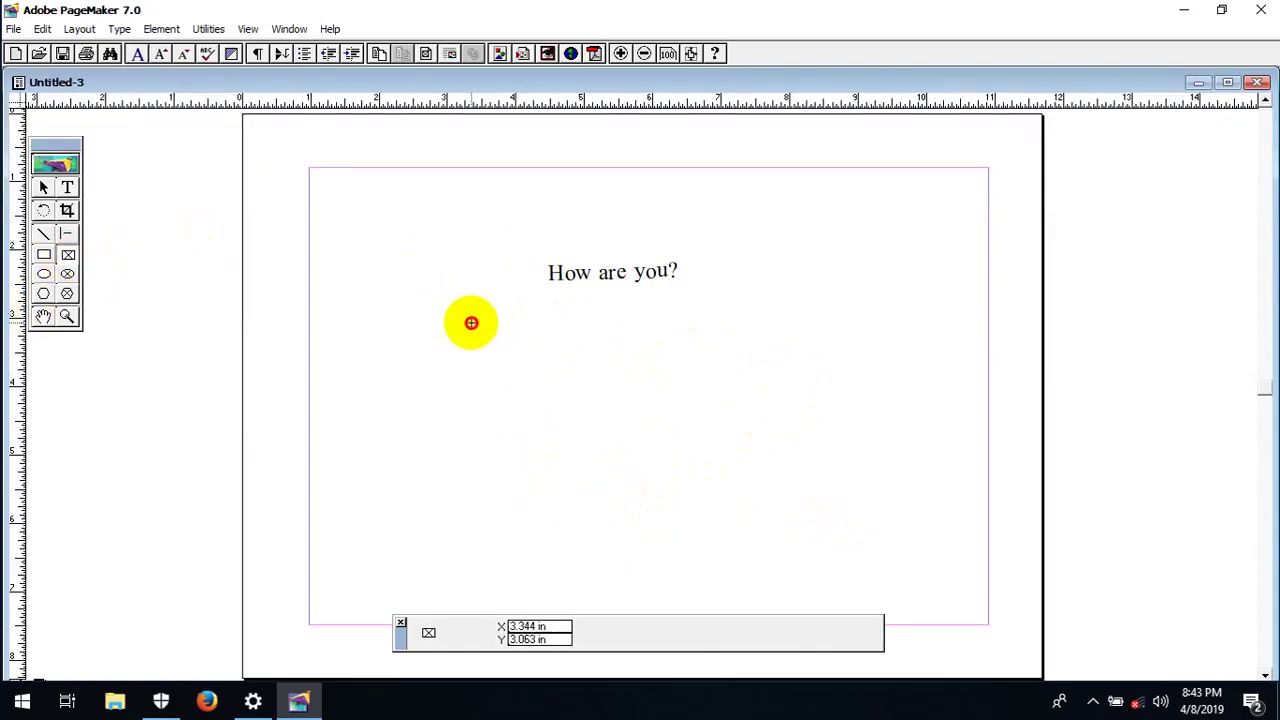
- Draw a rectangular placeholder frame about 4.3 by 0.4 inches below the text, and replace it with a square frame about 2.2 inches wide
left_click_drag(471, 322, 763, 350)
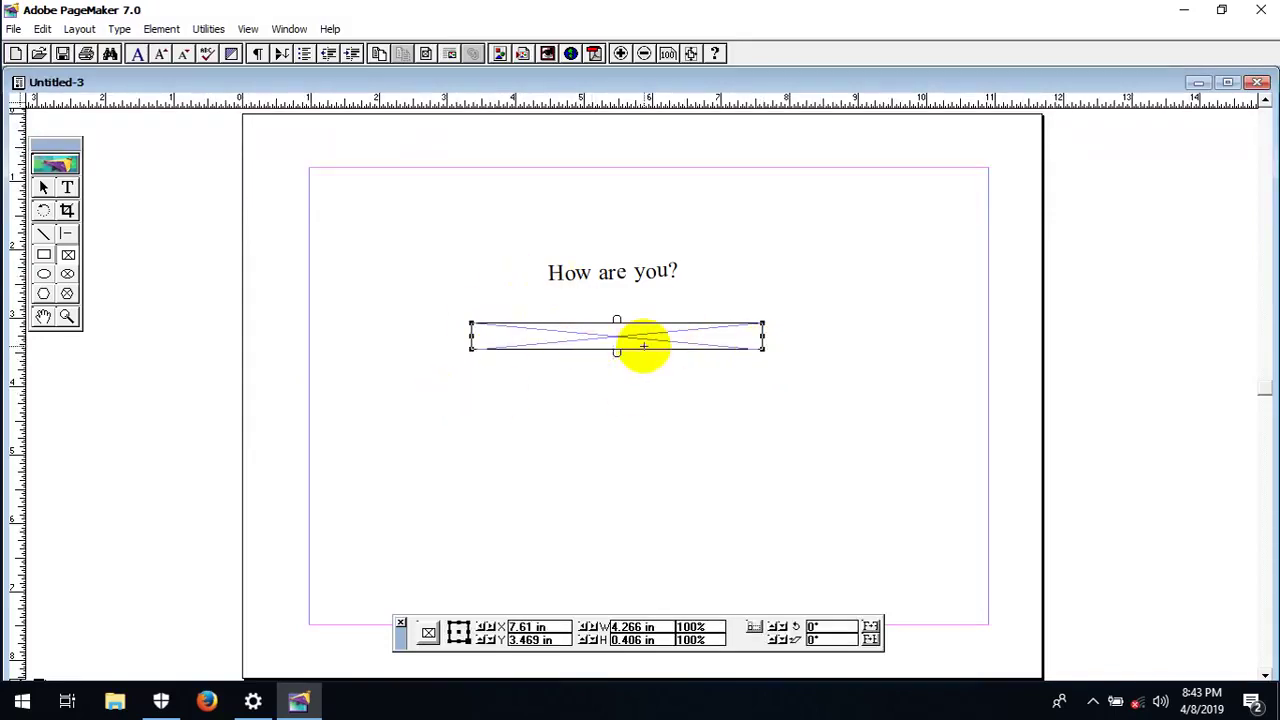
key("Delete")
left_click_drag(408, 301, 605, 453)
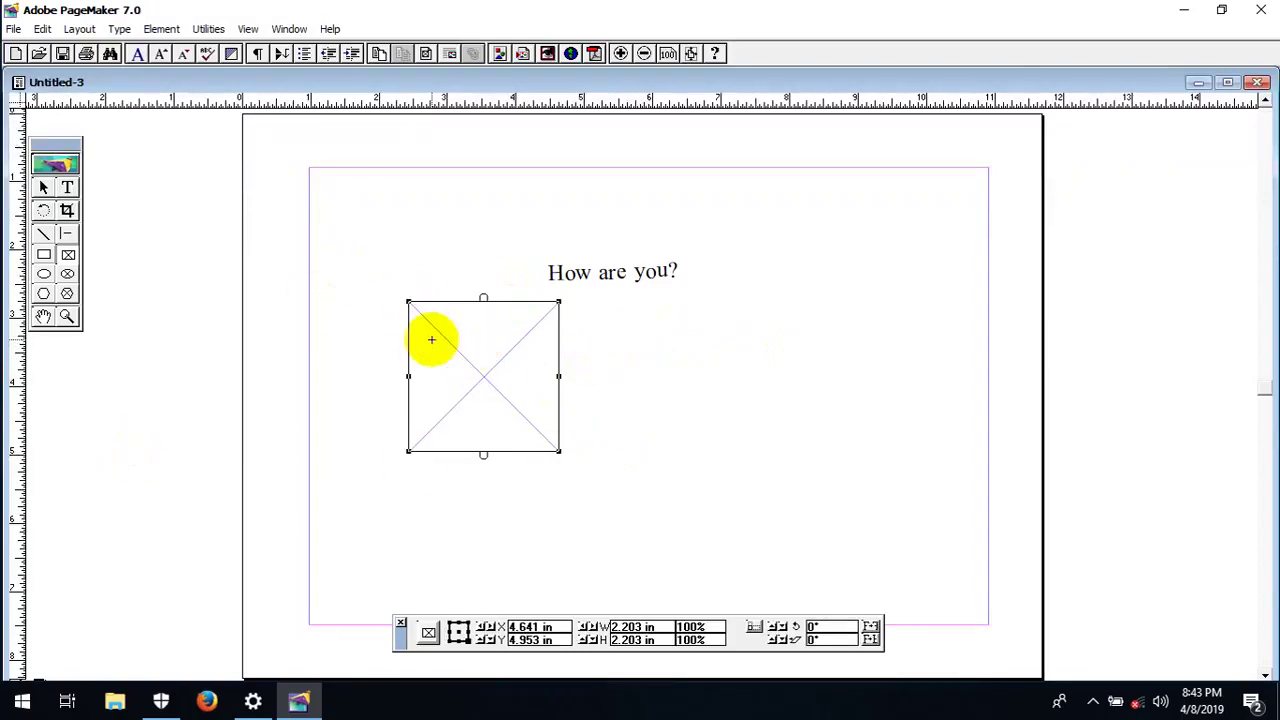
- Delete the square placeholder frame below the text
left_click(48, 30)
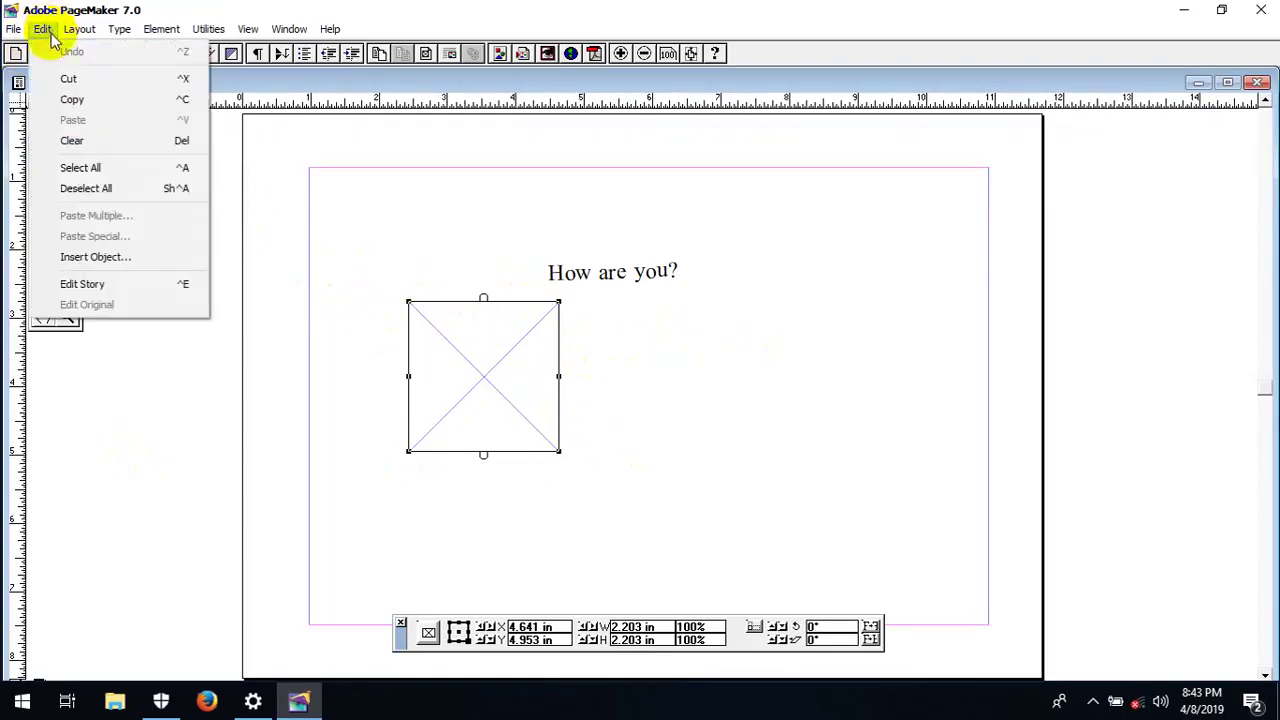
left_click(37, 28)
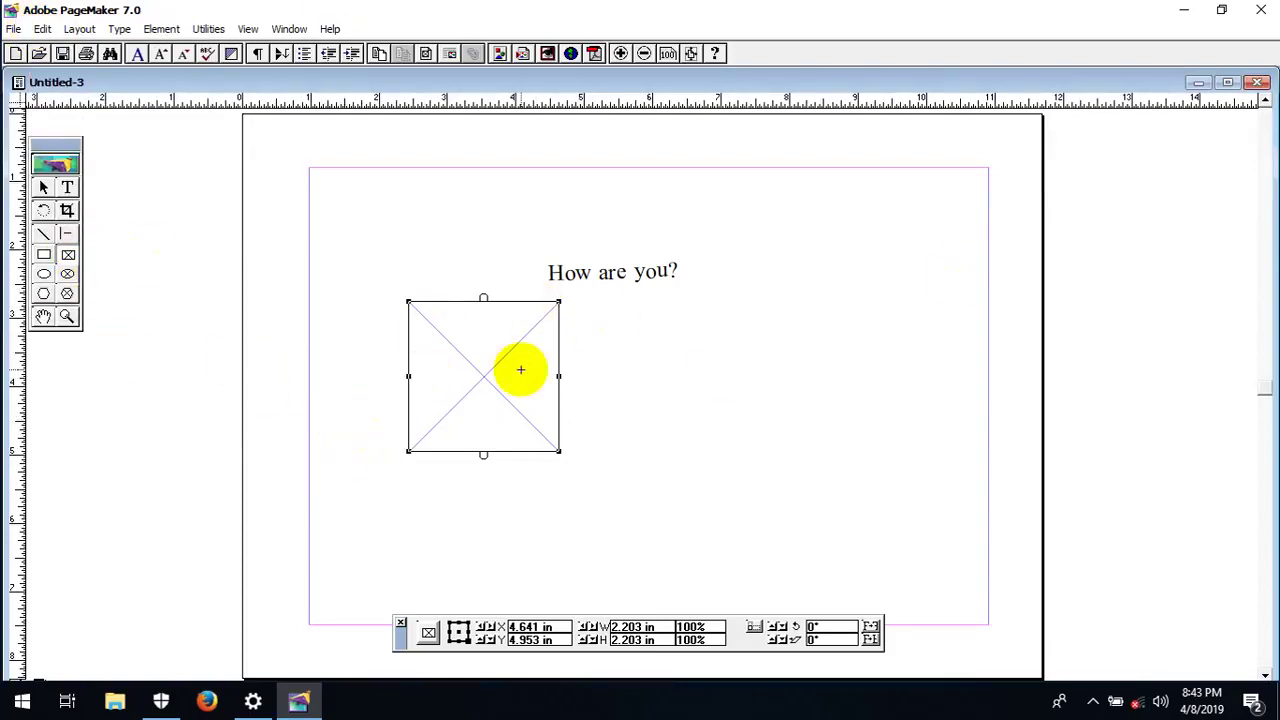
key("Delete")
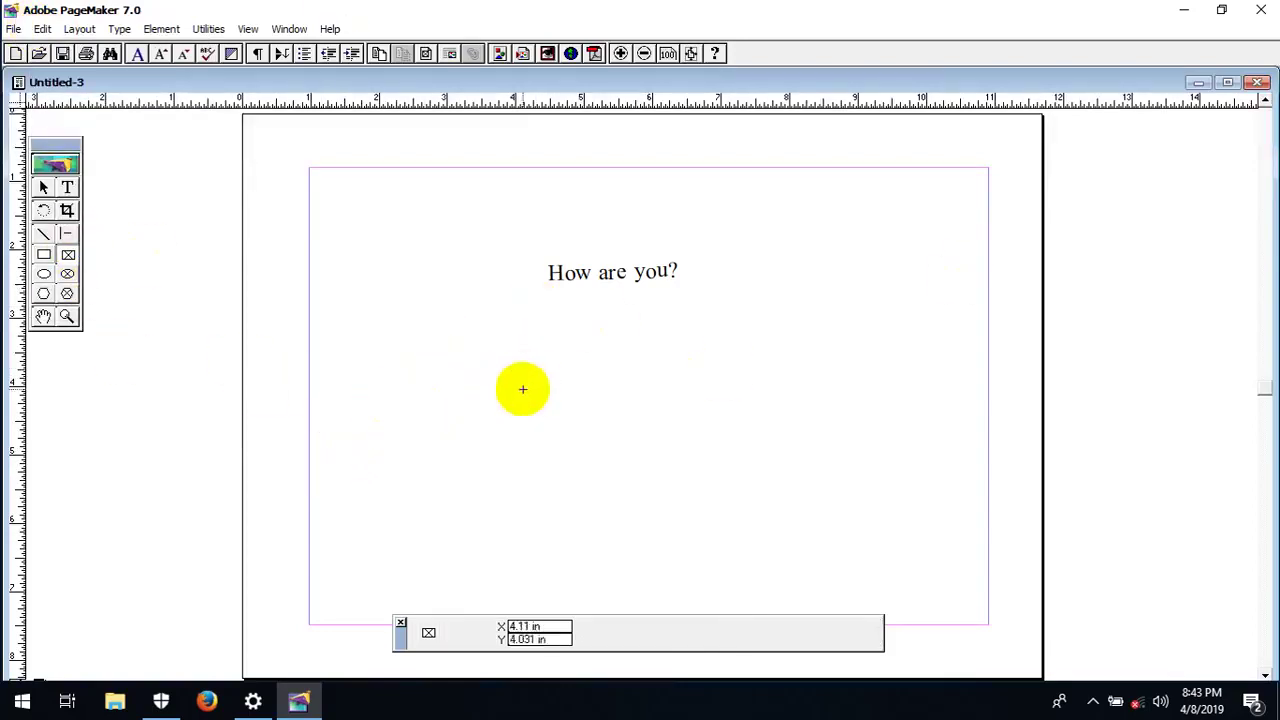
- Draw and delete an elliptical placeholder frame about 3.7 by 1.1 inches around the text and a circular one about 1.7 inches wide
left_click(70, 274)
mouse_move(502, 240)
left_mouse_down()
mouse_move(806, 334)
mouse_move(754, 315)
left_mouse_up()
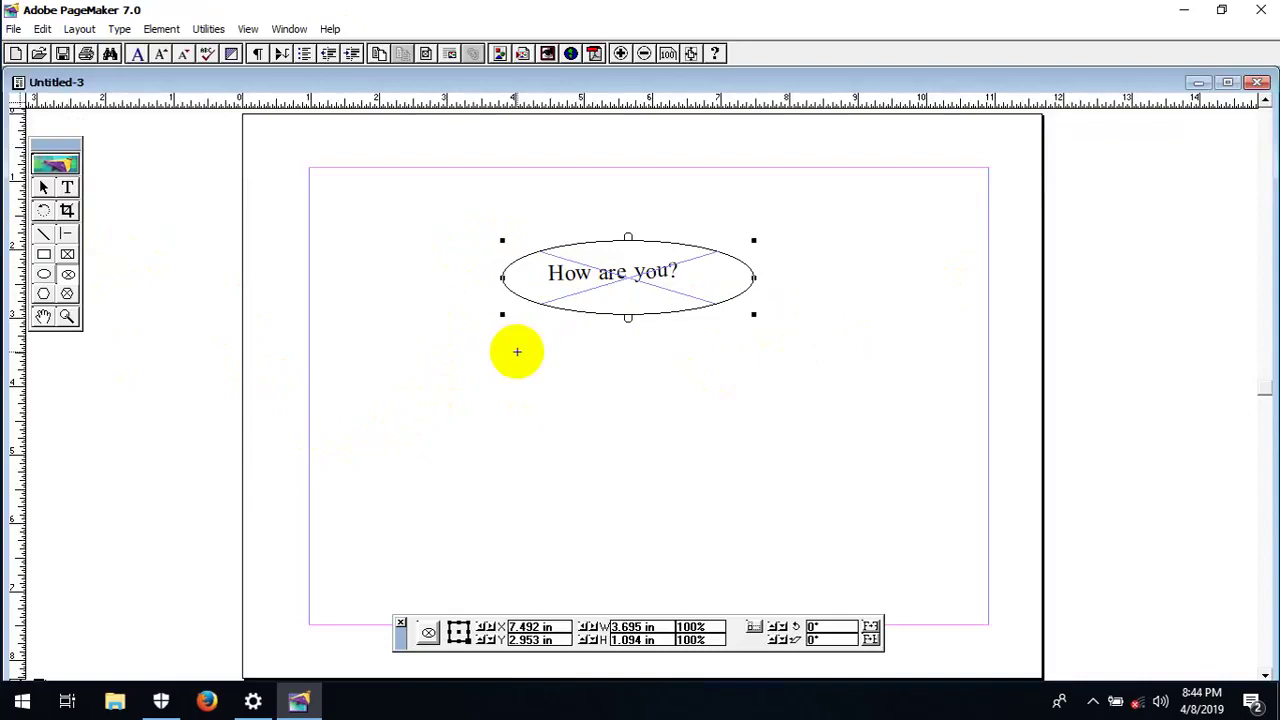
key("Delete")
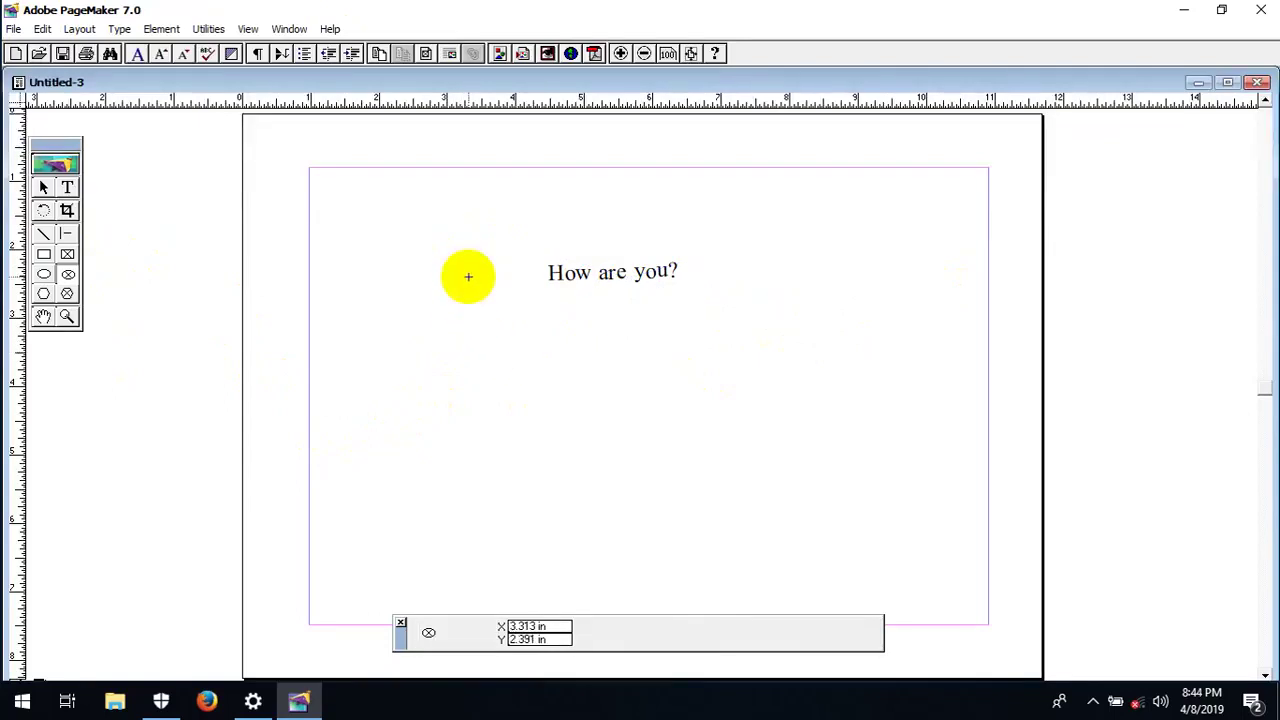
left_click_drag(533, 394, 583, 450)
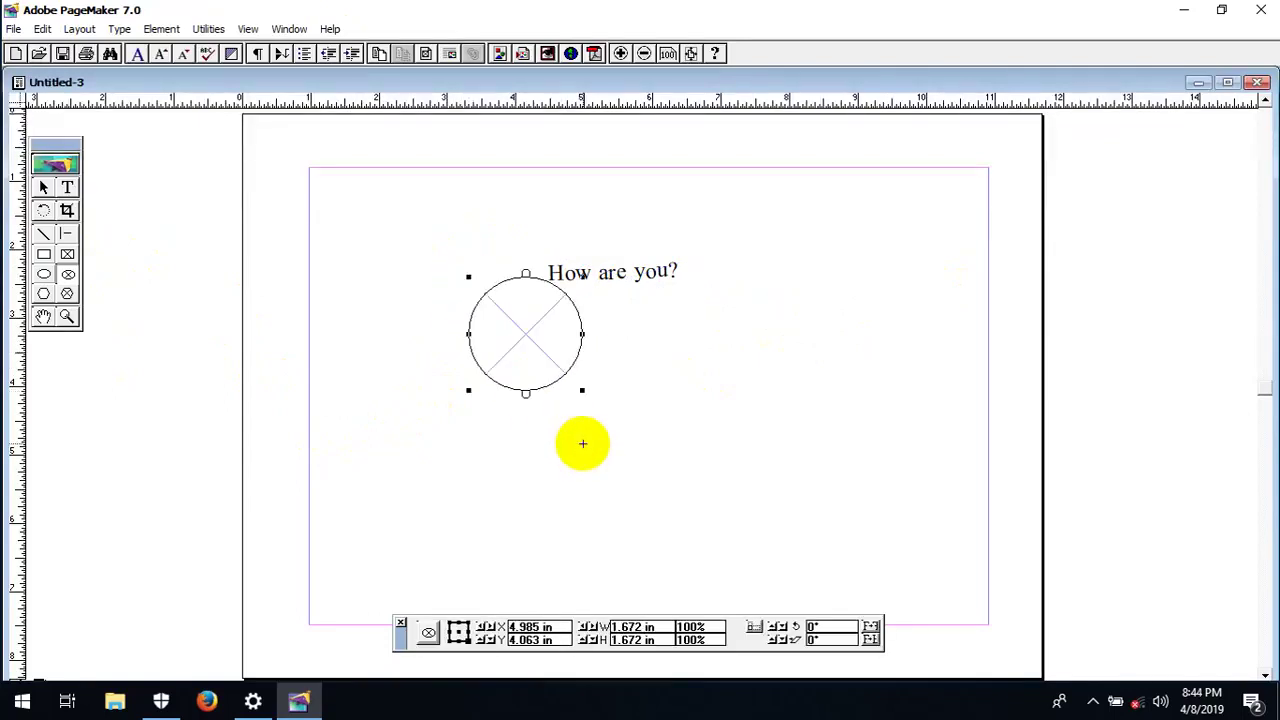
key("Delete")
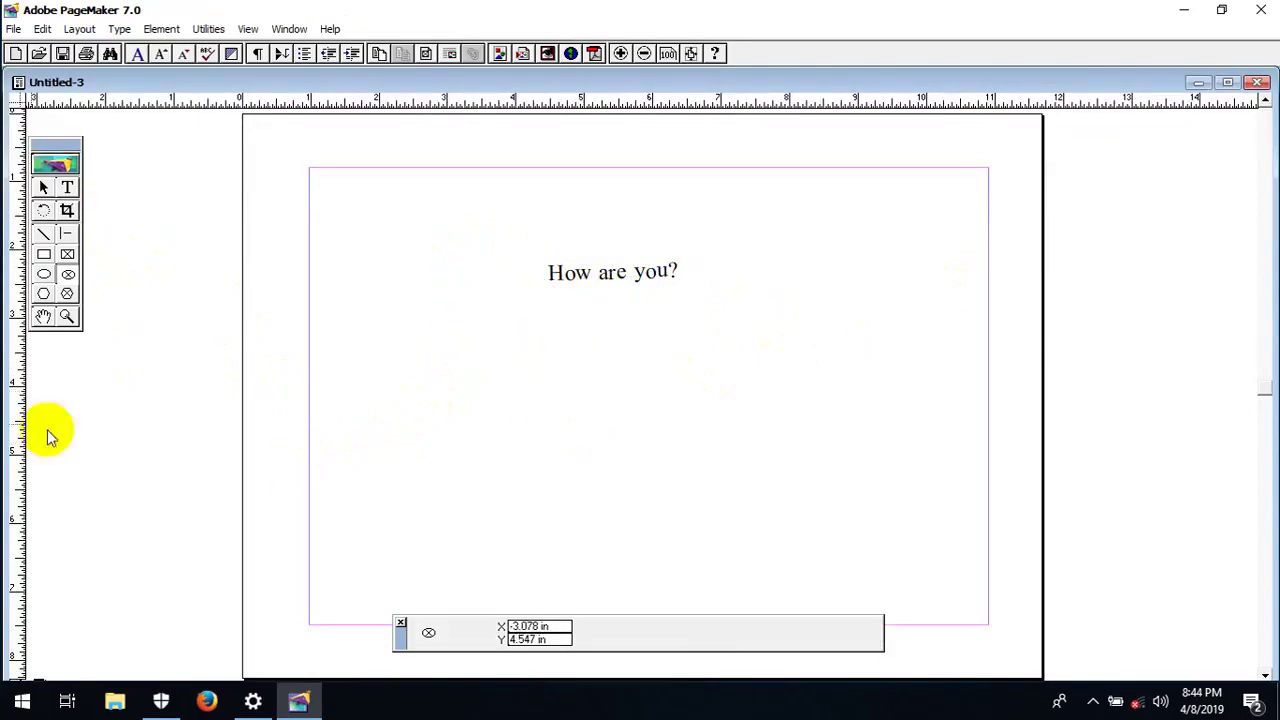
- Draw a star-shaped placeholder frame about 2.7 by 2.5 inches below the text and delete it
left_click(67, 293)
left_click_drag(498, 342, 676, 513)
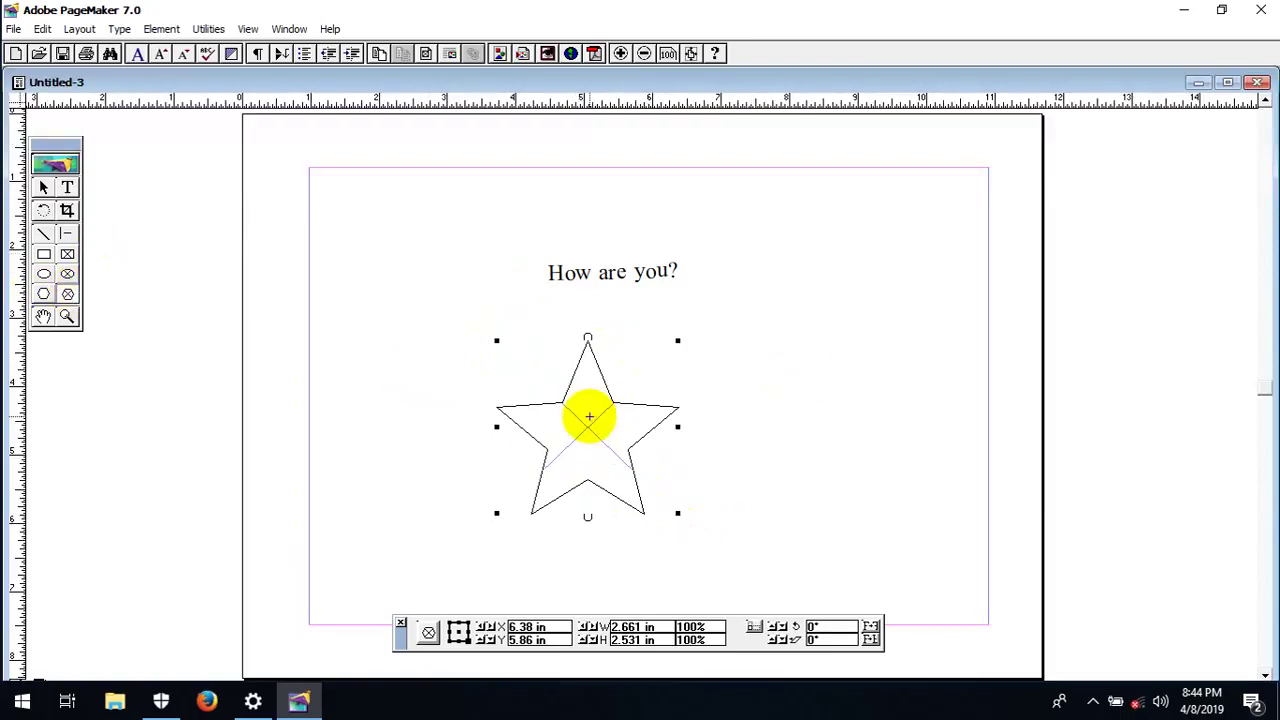
key("Delete")
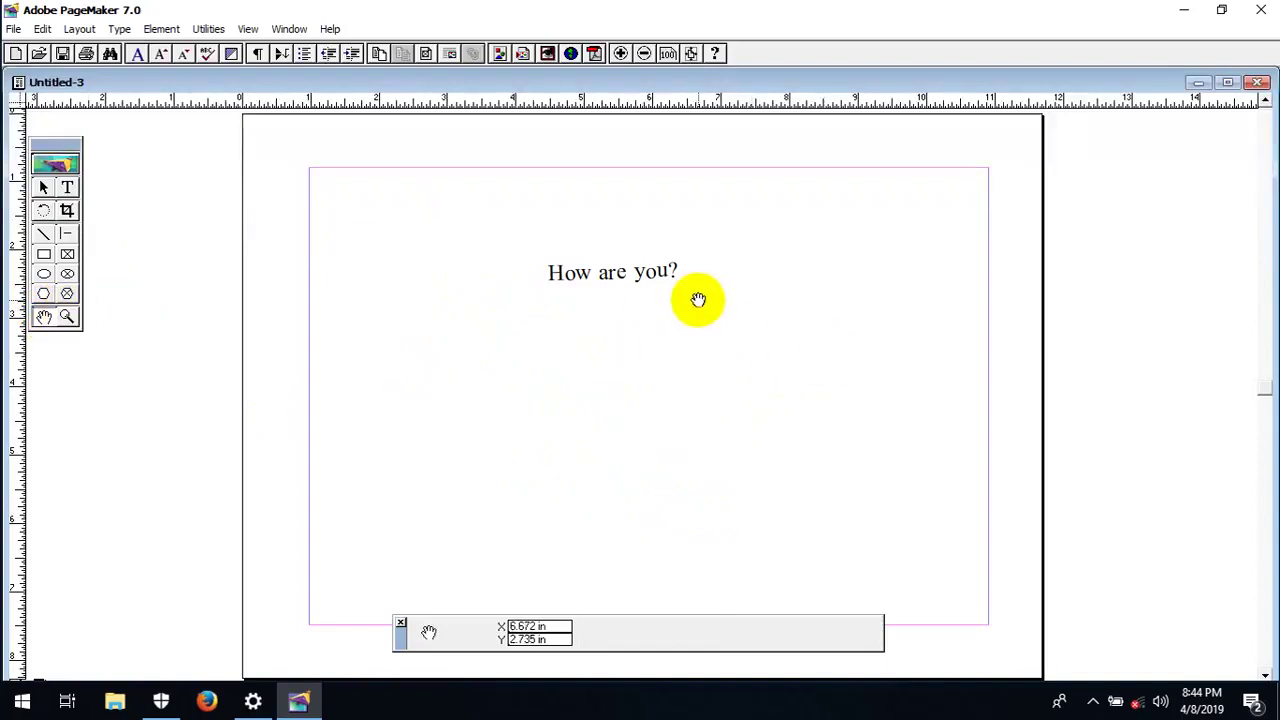
- Try panning the page with the Hand tool, and maximize the publication window
left_click_drag(698, 300, 520, 257)
left_click_drag(348, 274, 771, 309)
left_click(1228, 83)
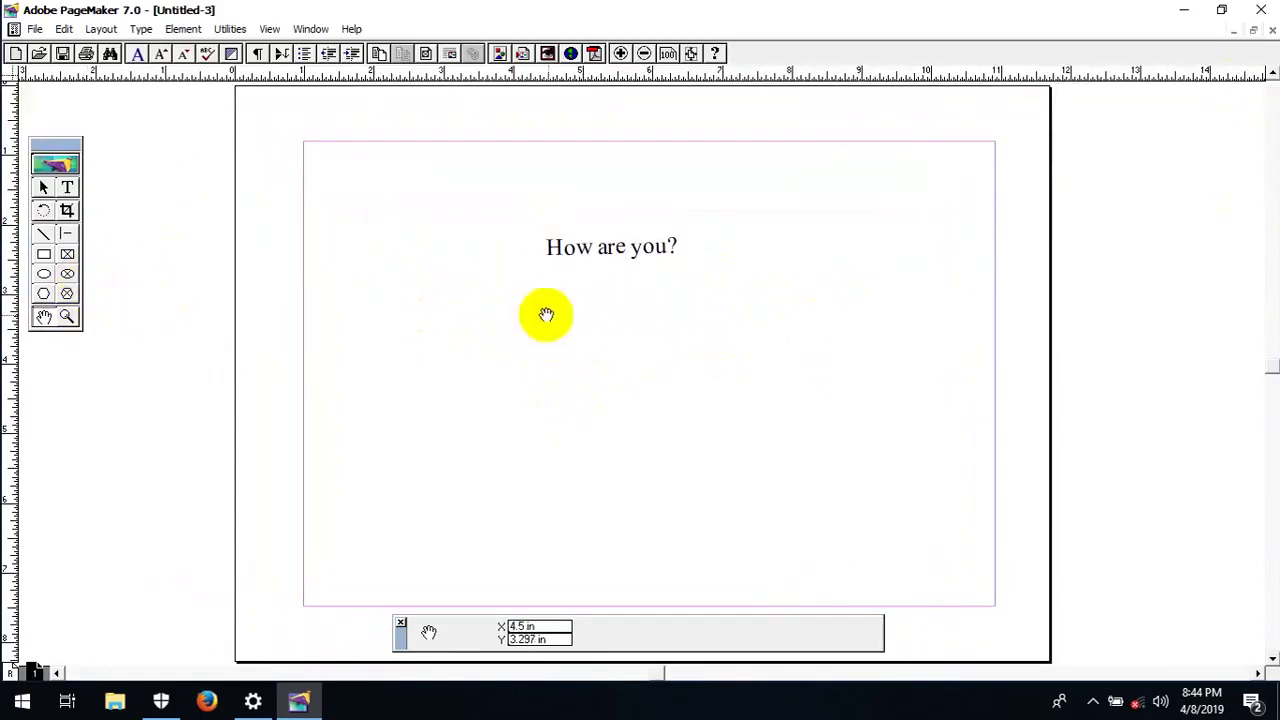
left_click(44, 188)
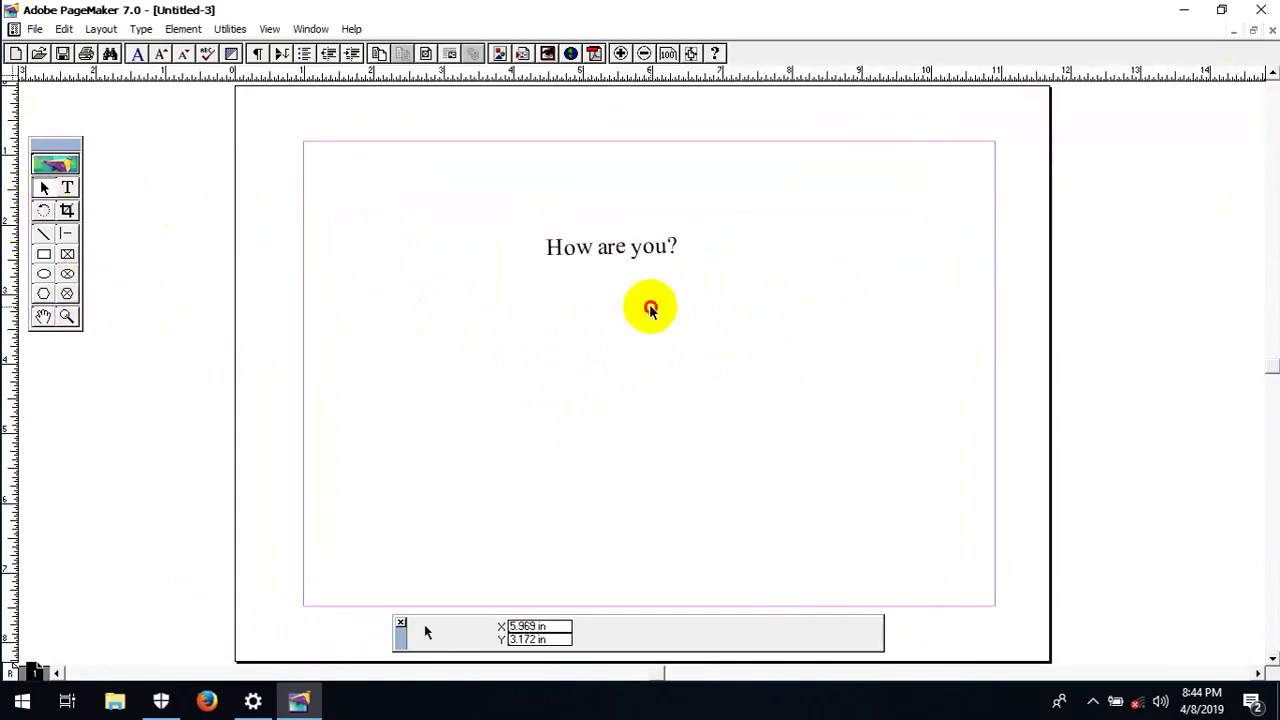
left_click_drag(650, 310, 580, 360)
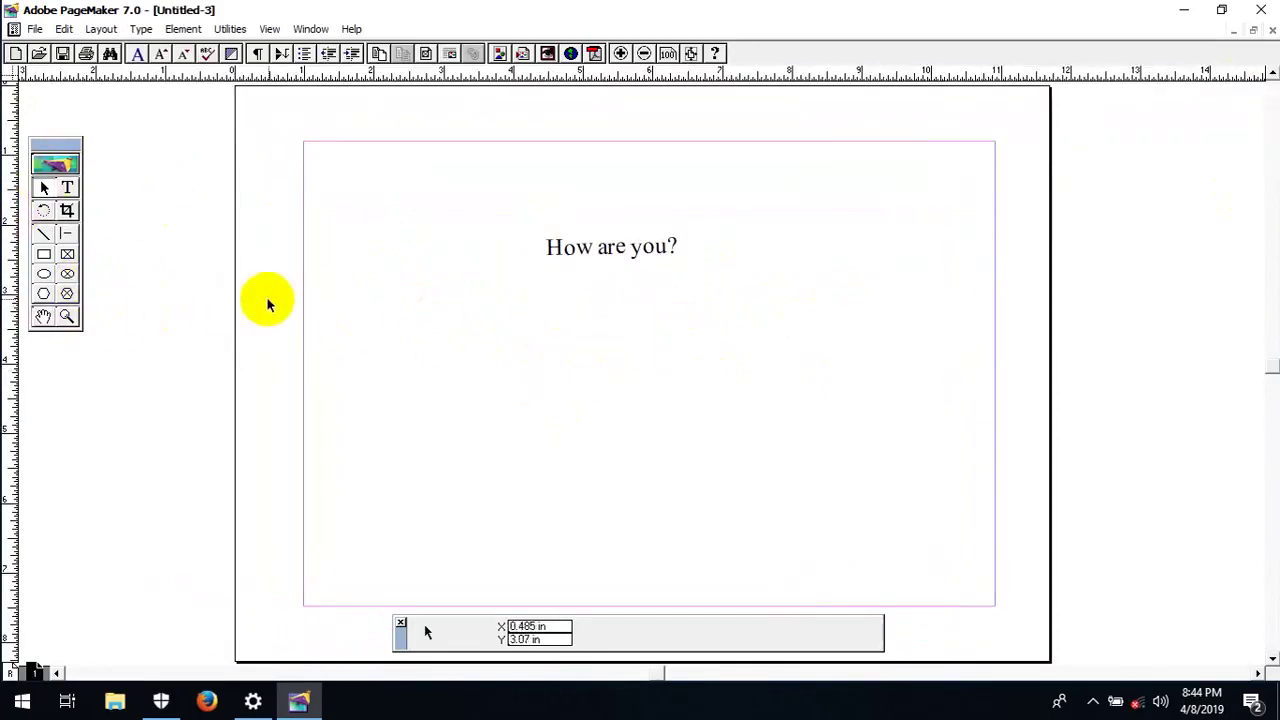
- Zoom in on the end of the "How are you?" text with the Zoom tool and zoom back out
left_click(66, 316)
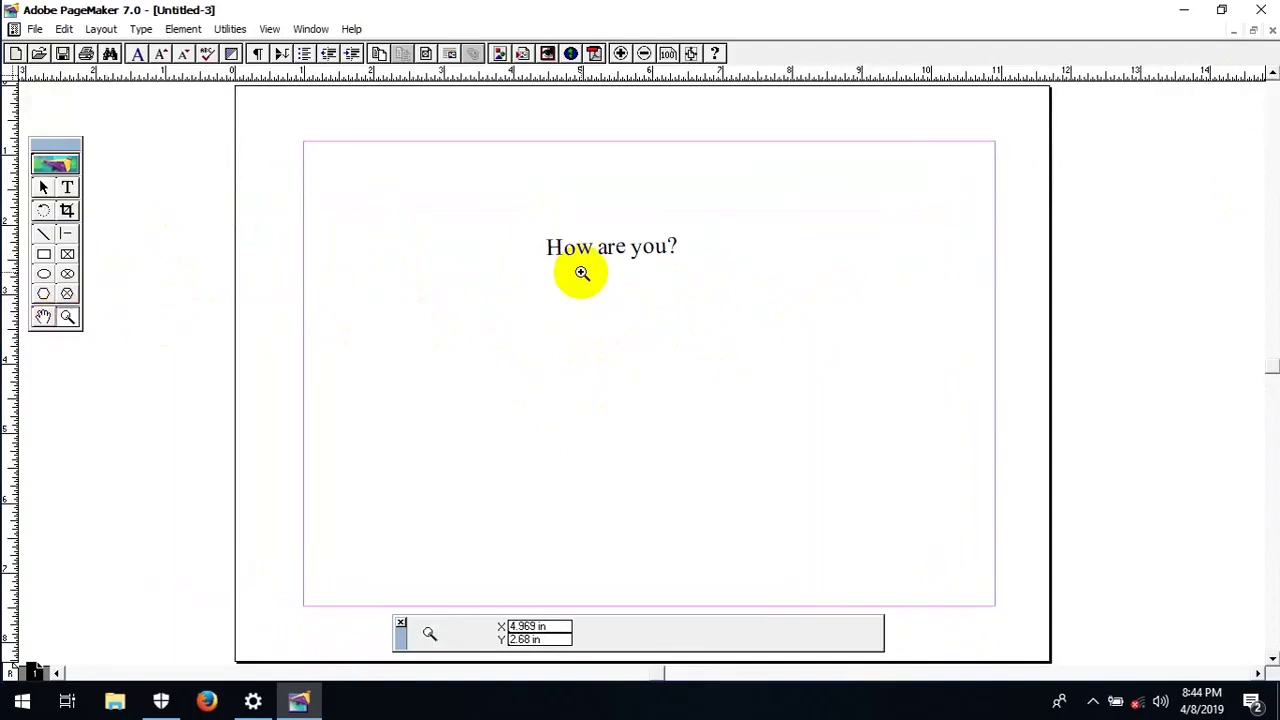
left_click(666, 290)
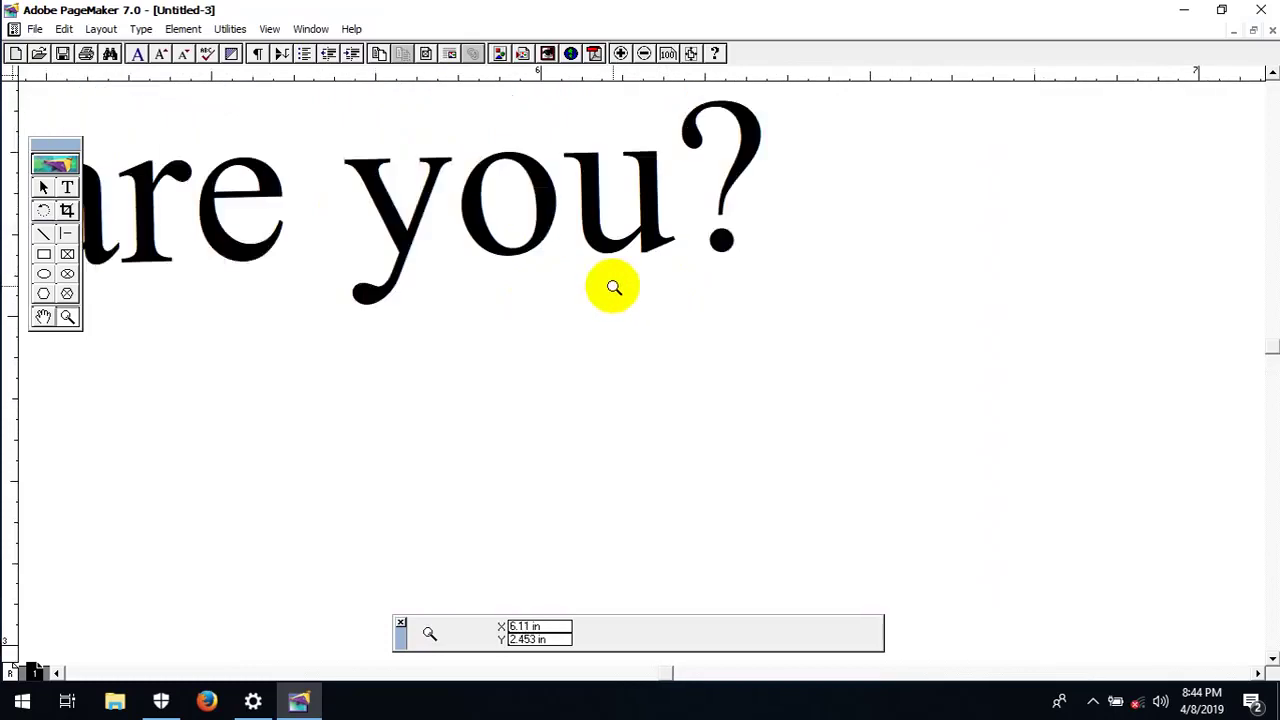
left_click(549, 270, "ctrl")
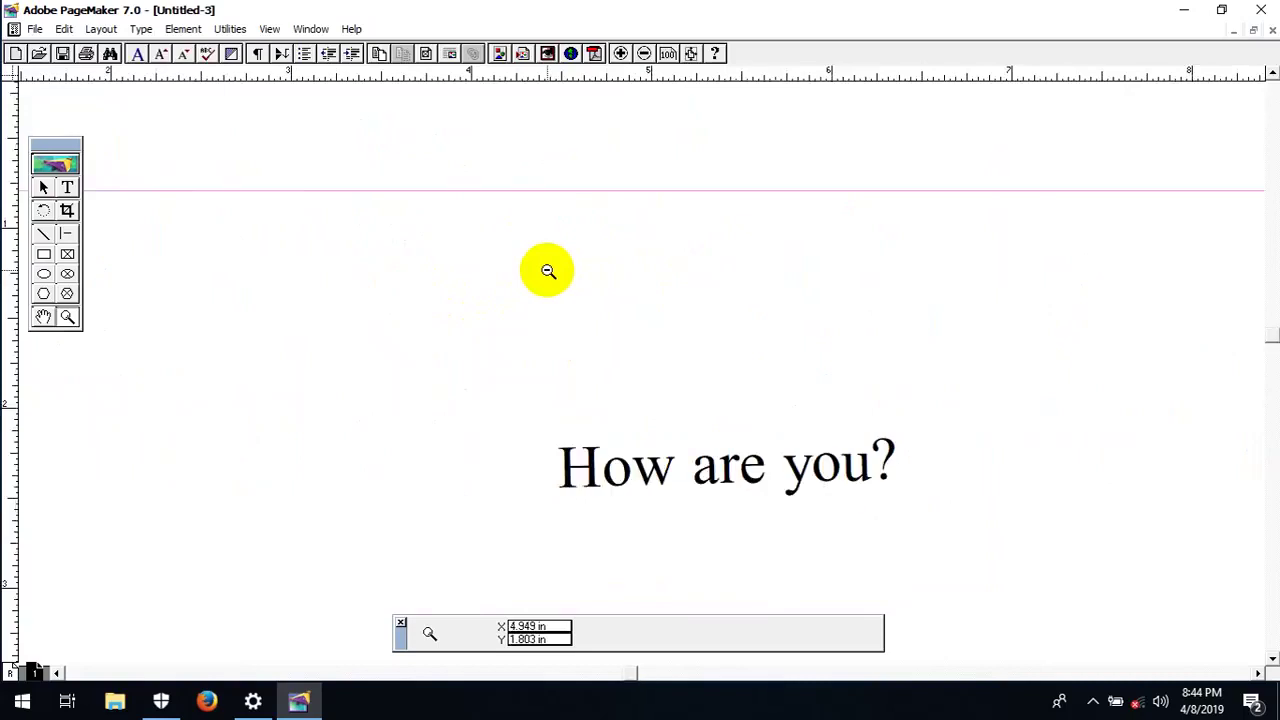
left_click(548, 270, "ctrl")
left_click(621, 310, "ctrl")
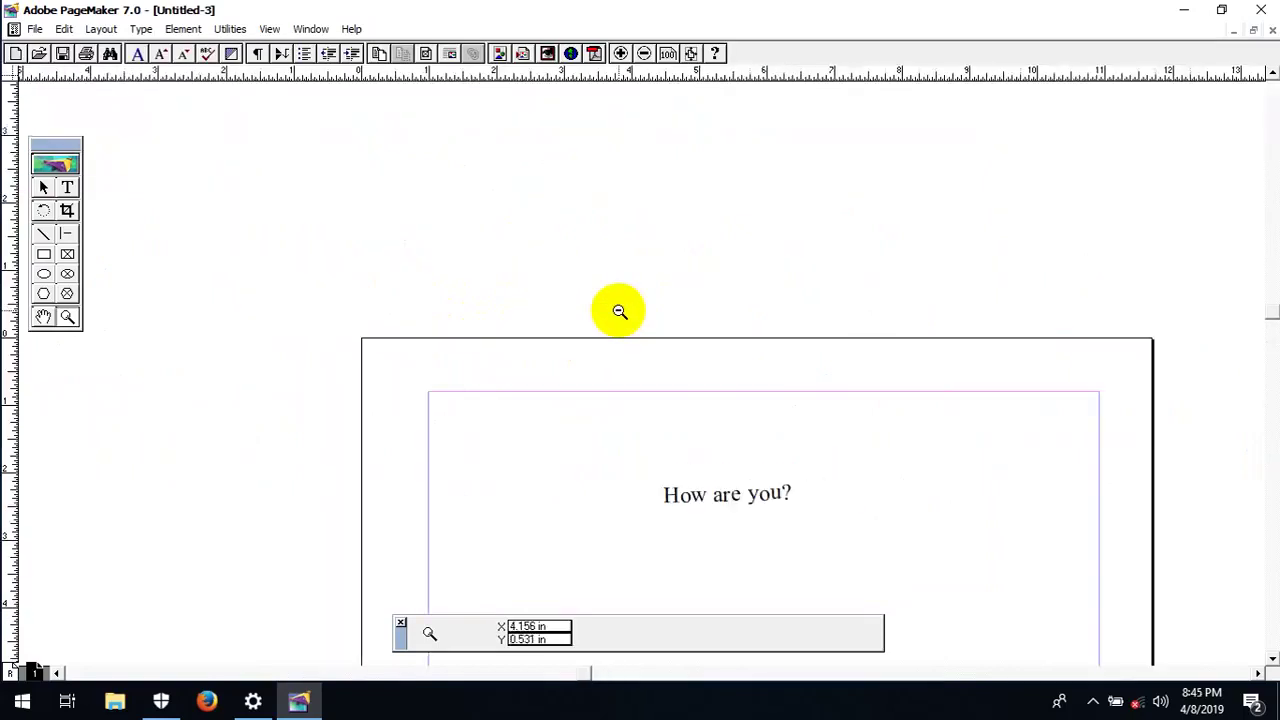
- Pan the view with the Hand tool until the whole page is visible
left_click(43, 317)
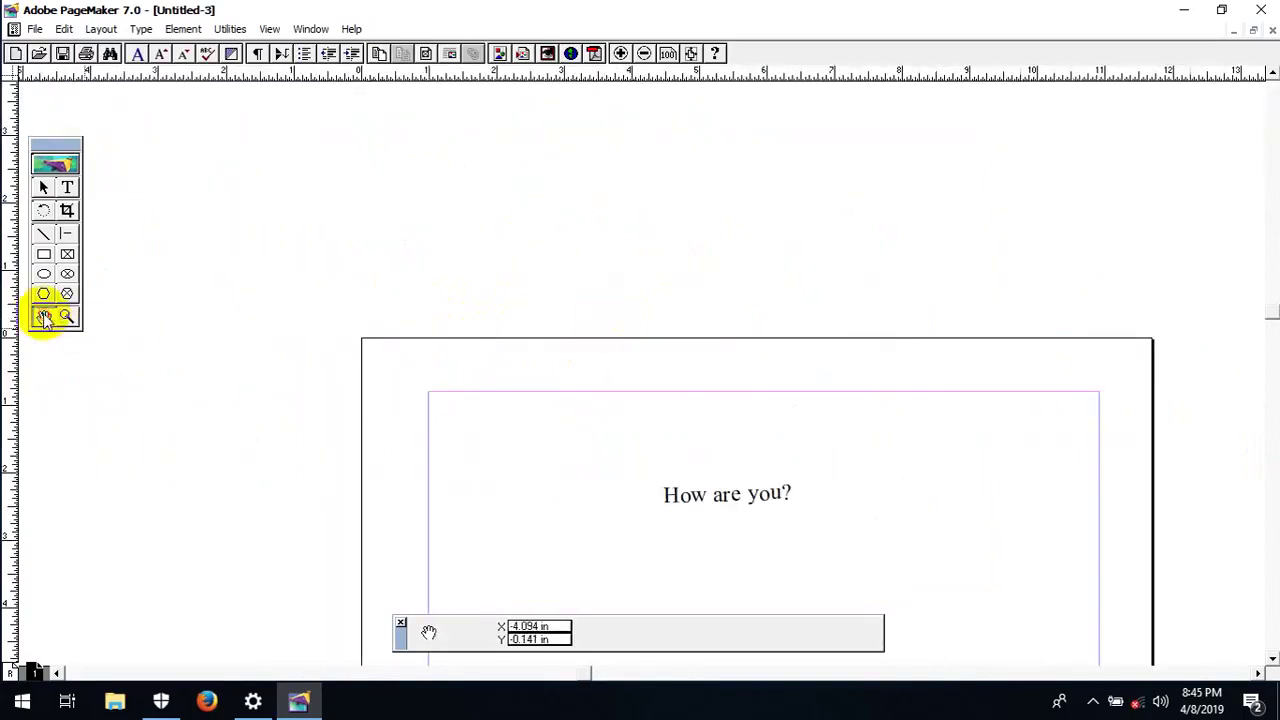
left_click_drag(855, 476, 605, 225)
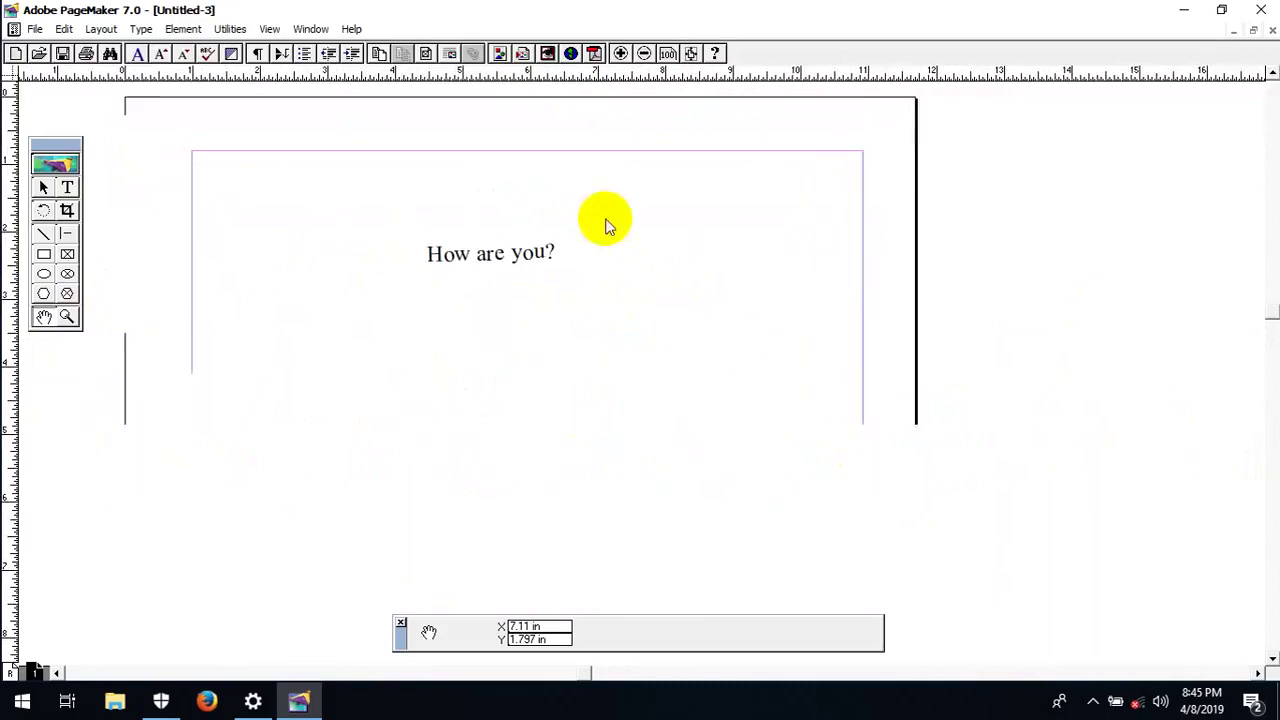
left_click_drag(386, 343, 400, 346)
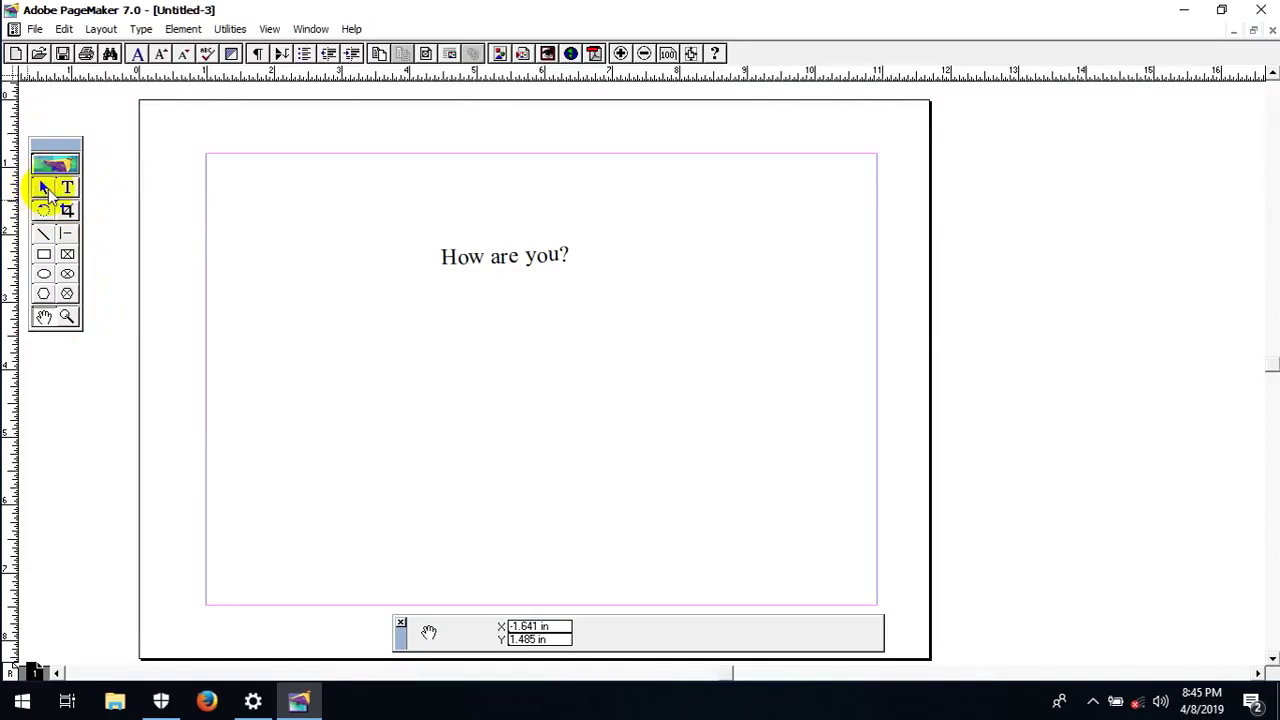
- Delete the "How are you?" text block from the page, and minimize the PageMaker window
left_click(66, 317)
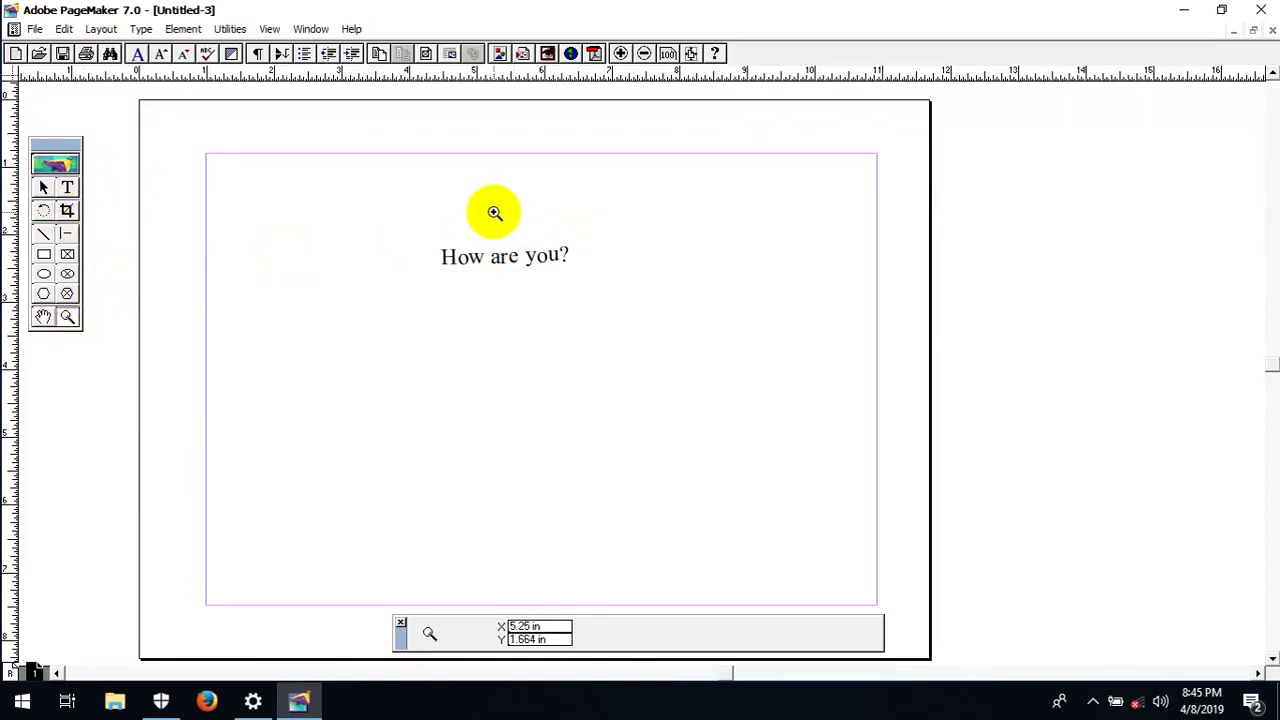
left_click(43, 189)
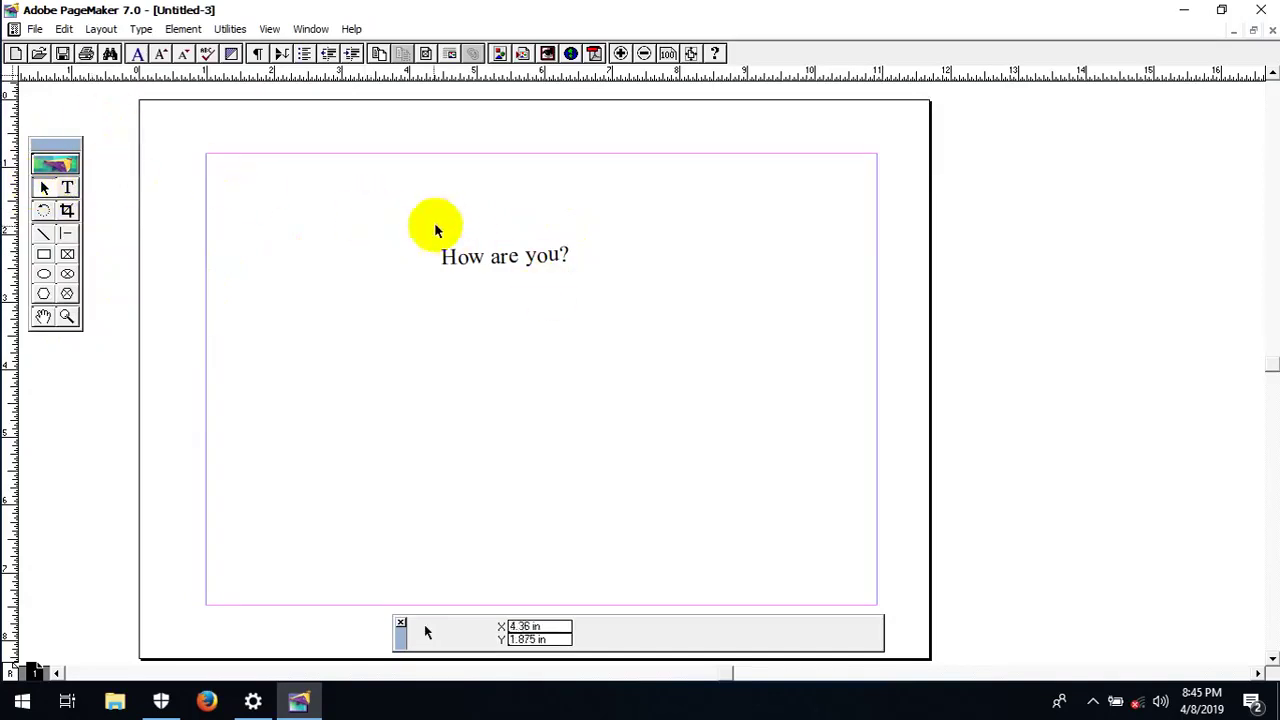
left_click_drag(423, 237, 600, 288)
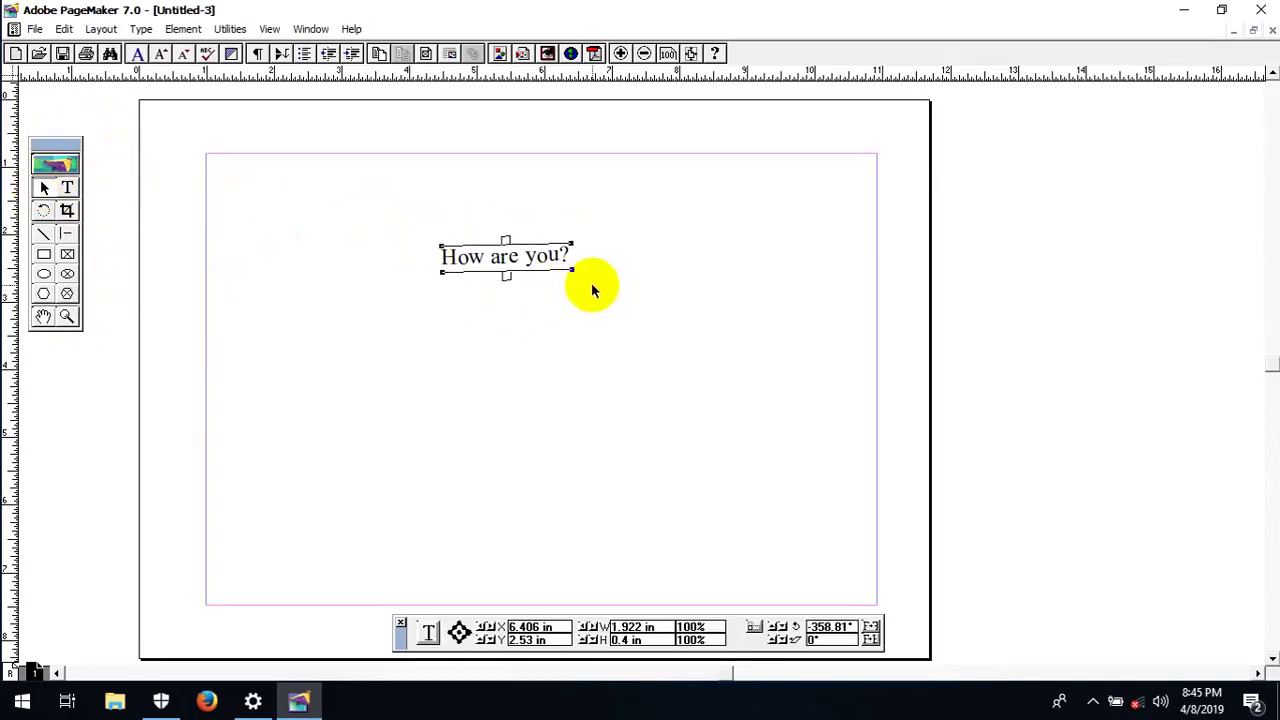
key("Delete")
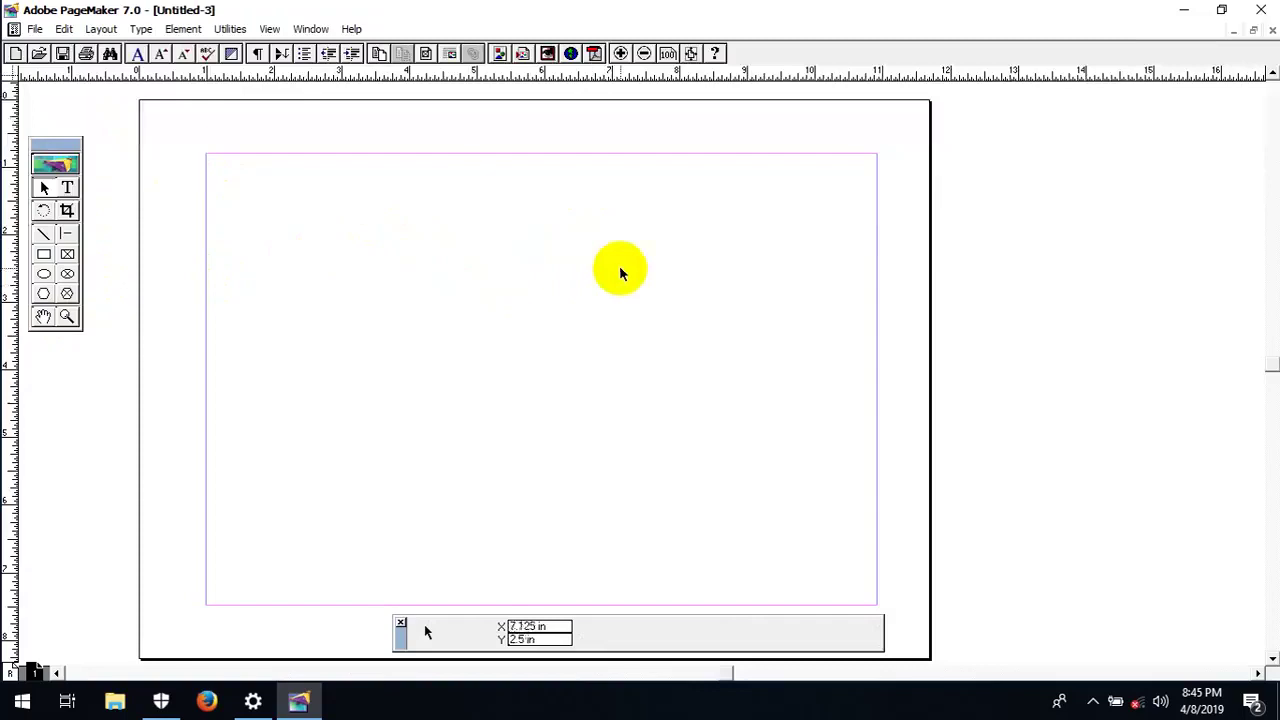
left_click(1184, 10)
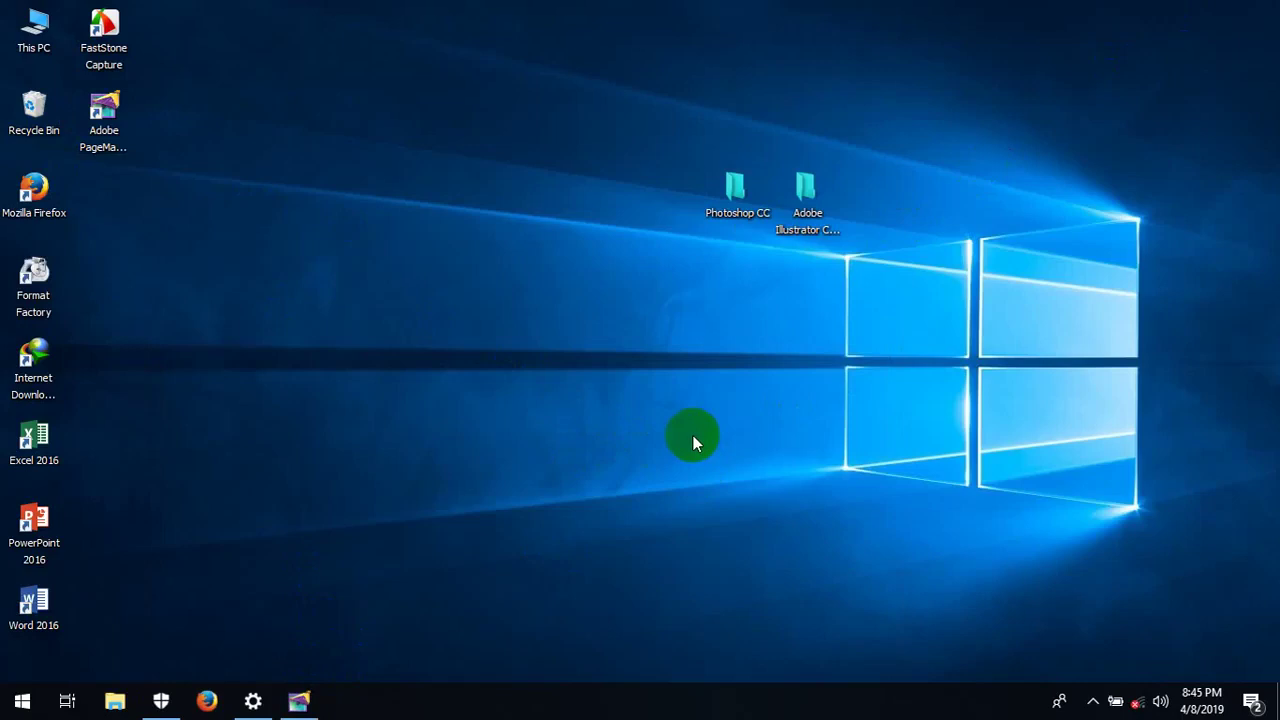
left_click(1093, 701)
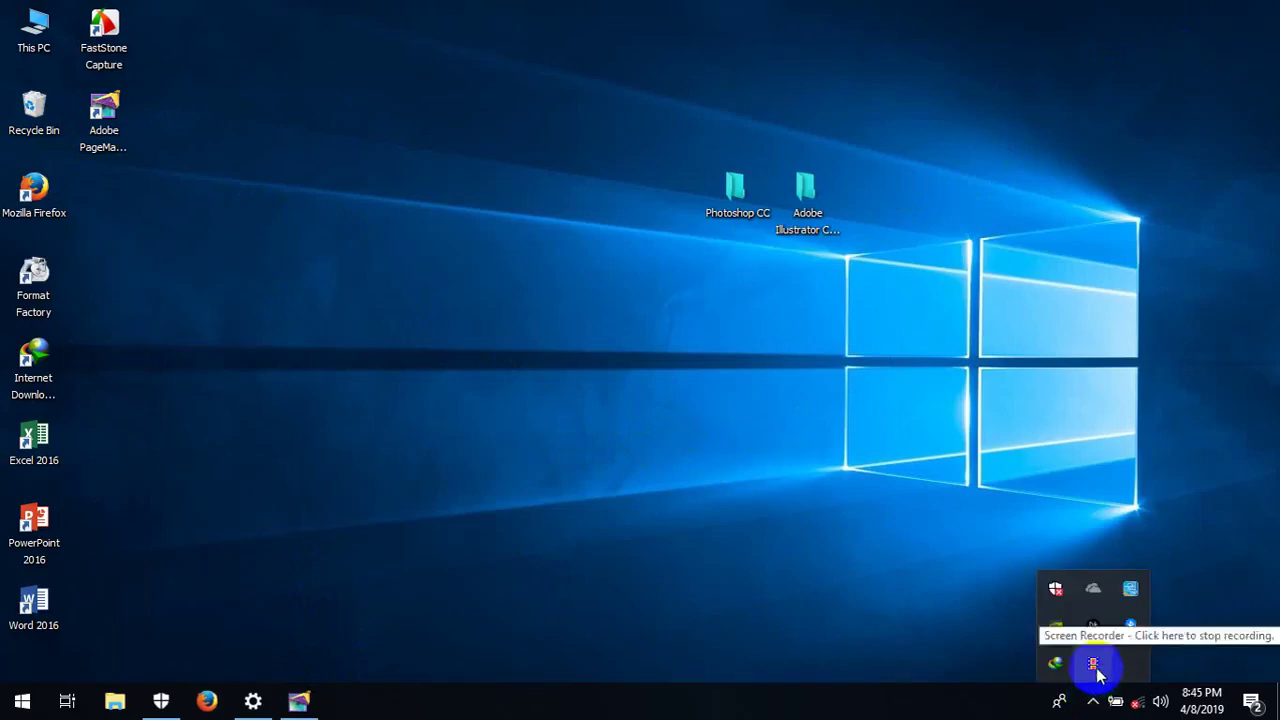